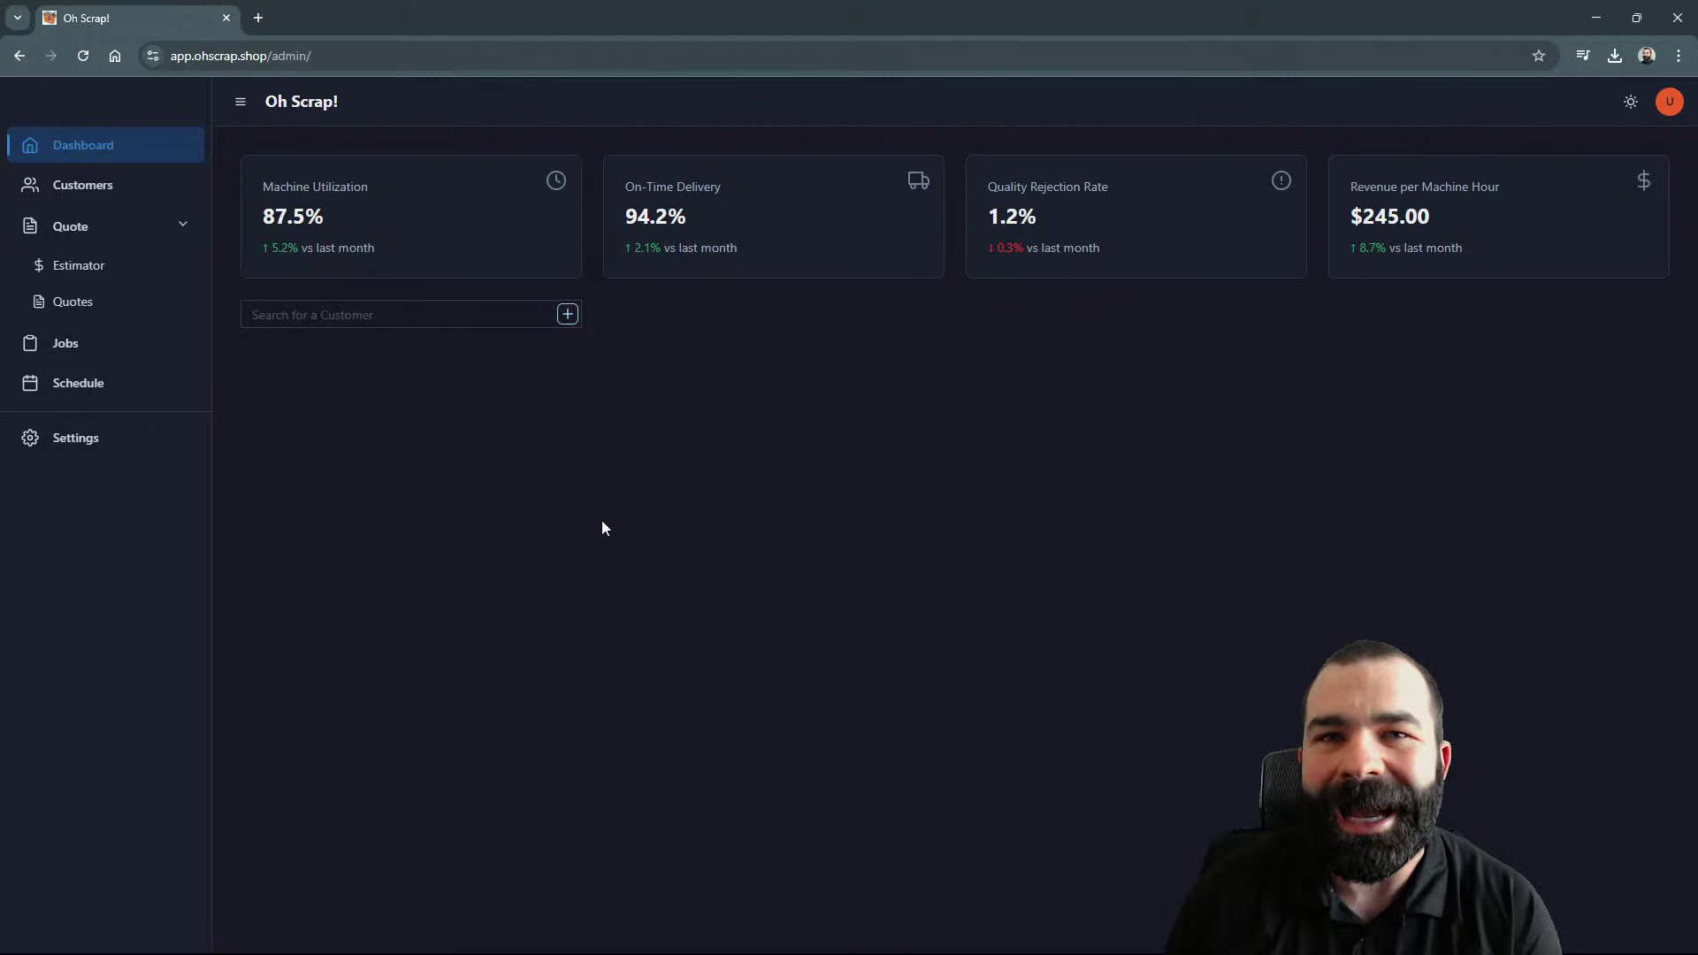
Step: Create workcenter VF4 at 60 per hour under Settings > Workcenters
{"action": "left_click", "coordinate": [102, 440]}
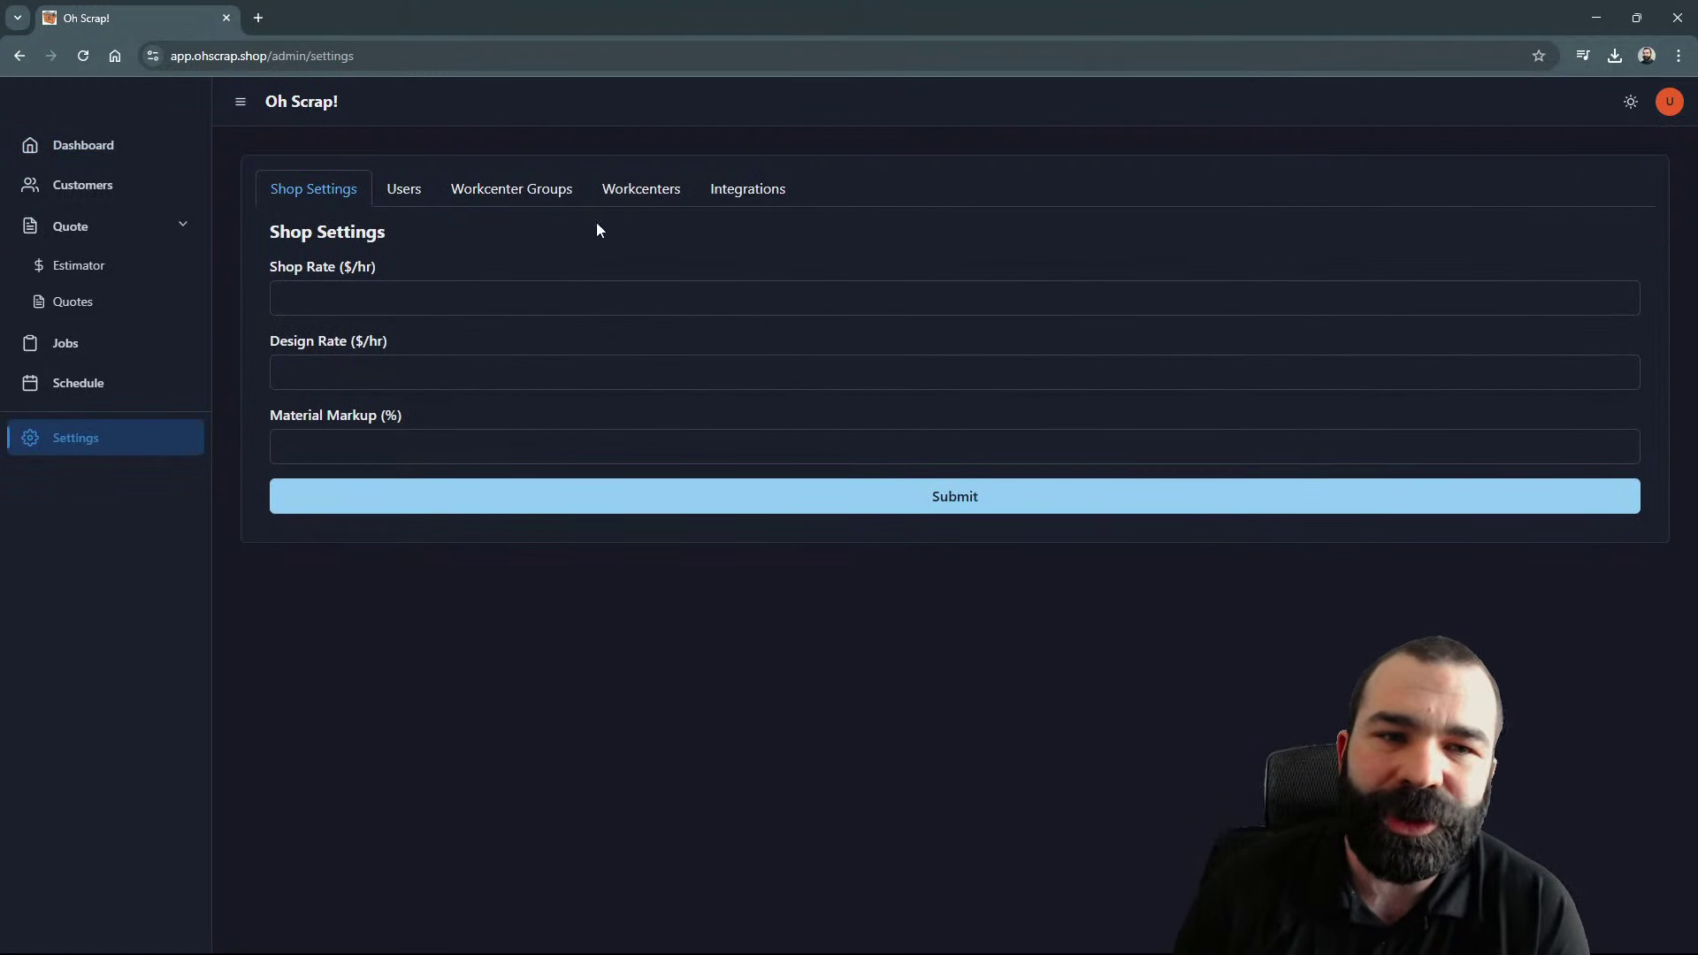
{"action": "left_click", "coordinate": [627, 196]}
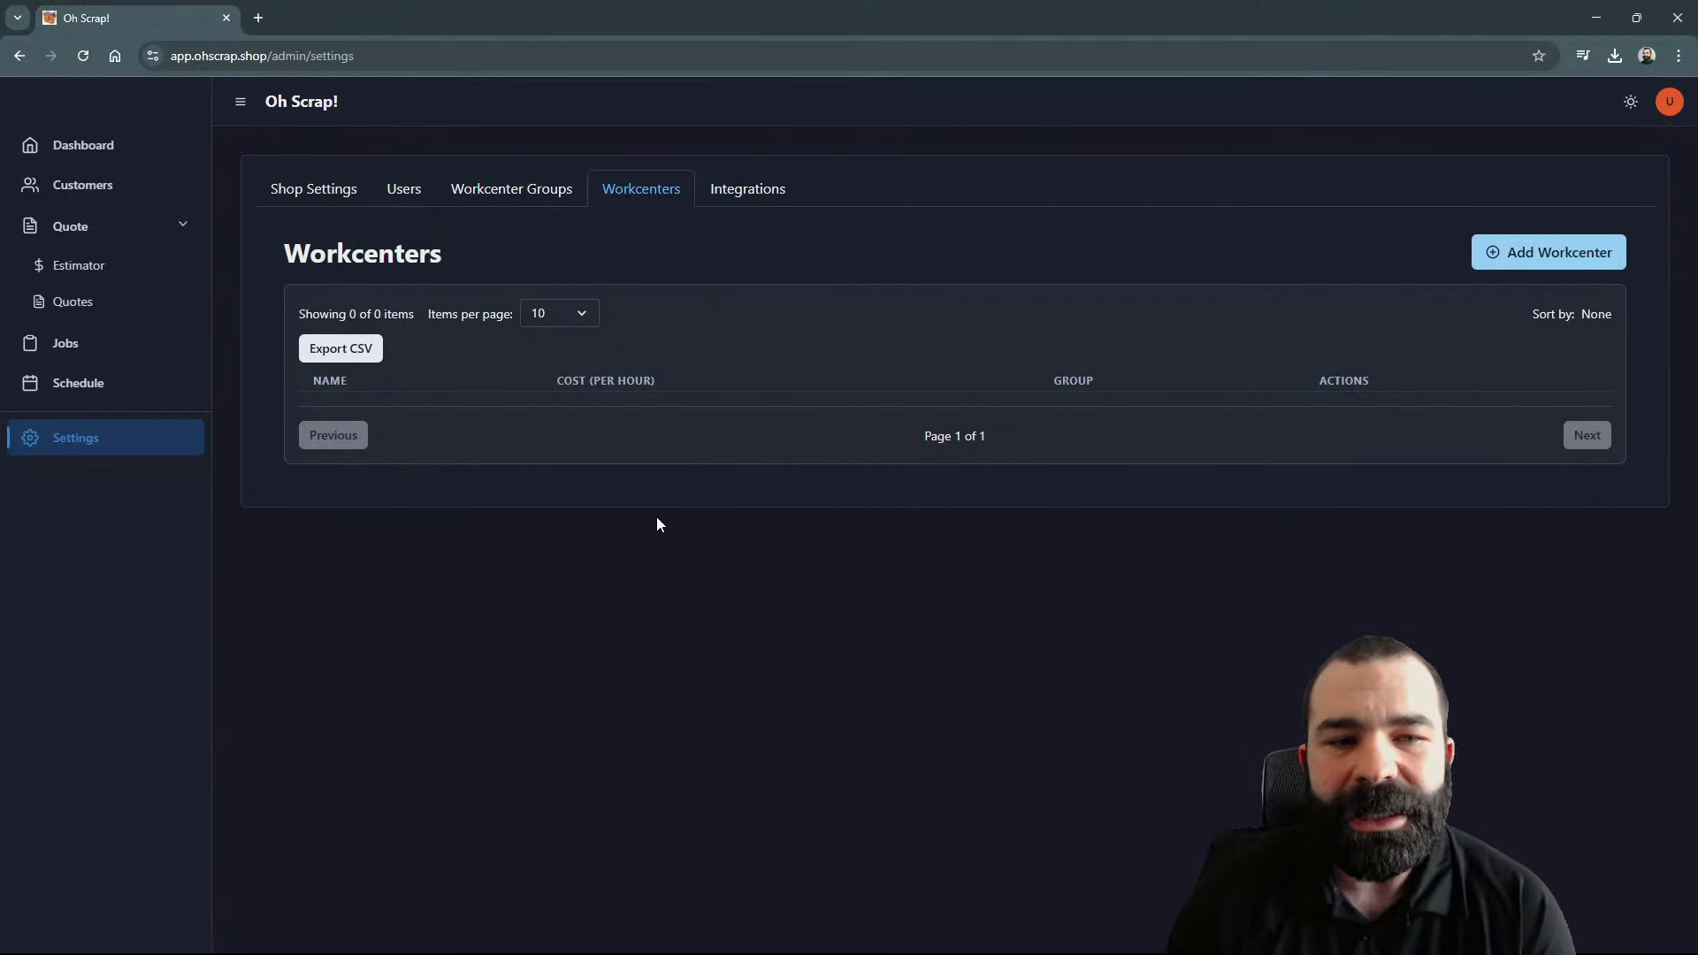
{"action": "left_click", "coordinate": [1504, 264]}
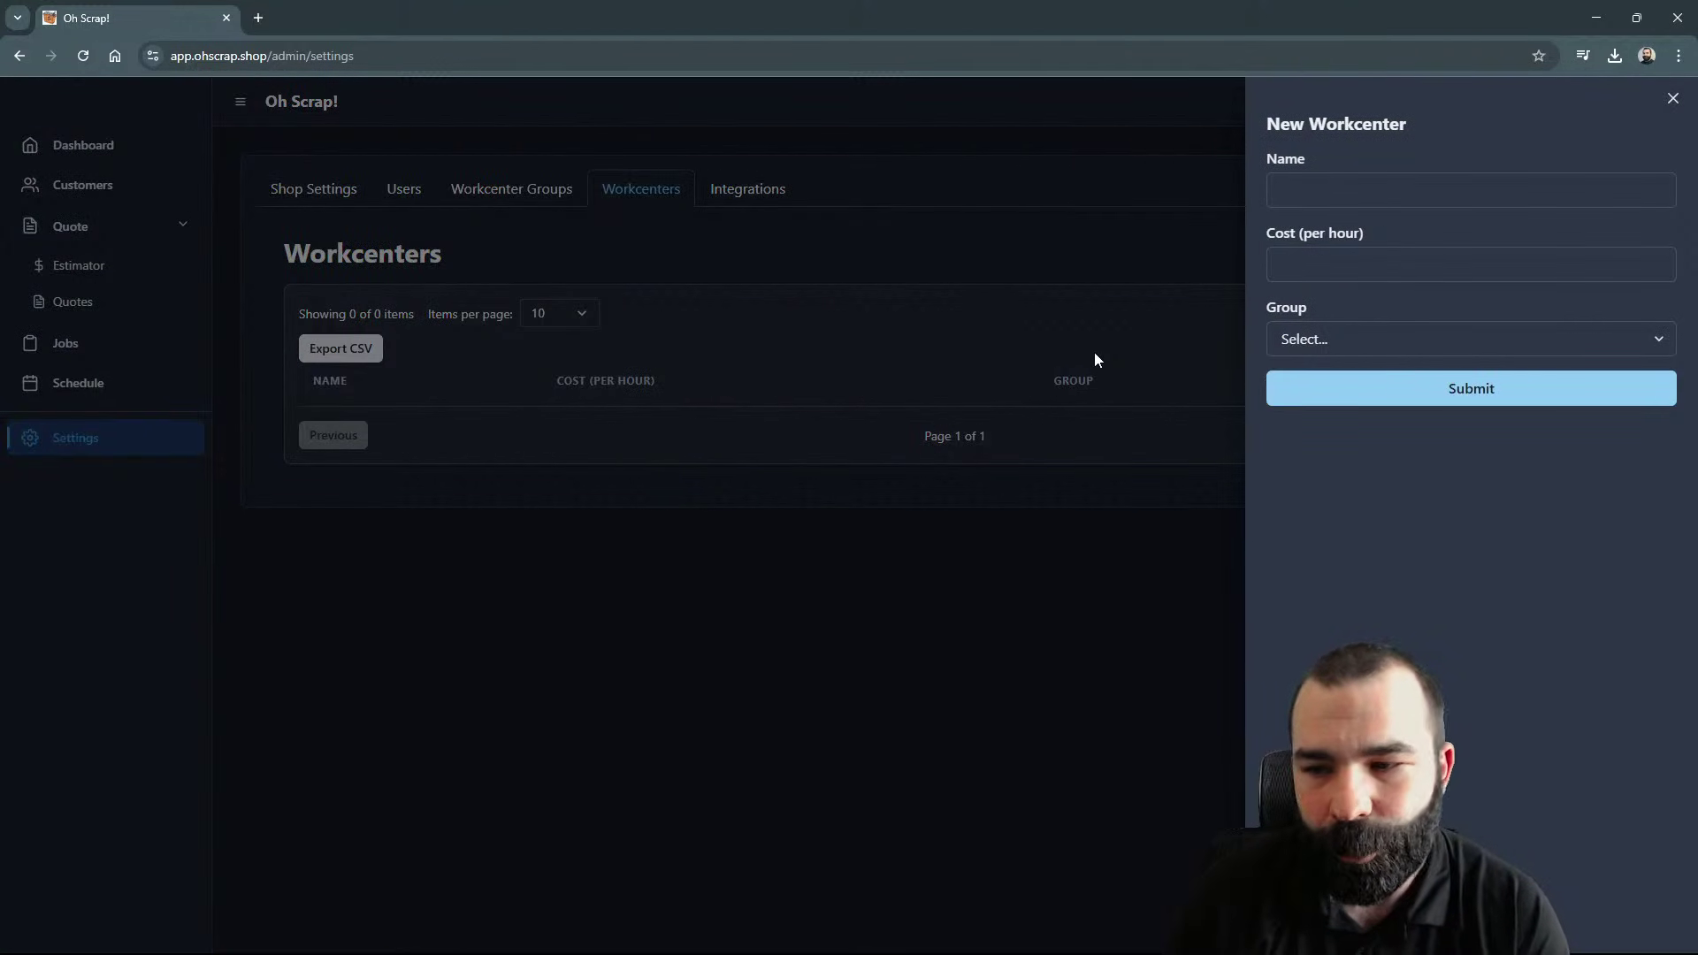
{"action": "left_click", "coordinate": [1347, 191]}
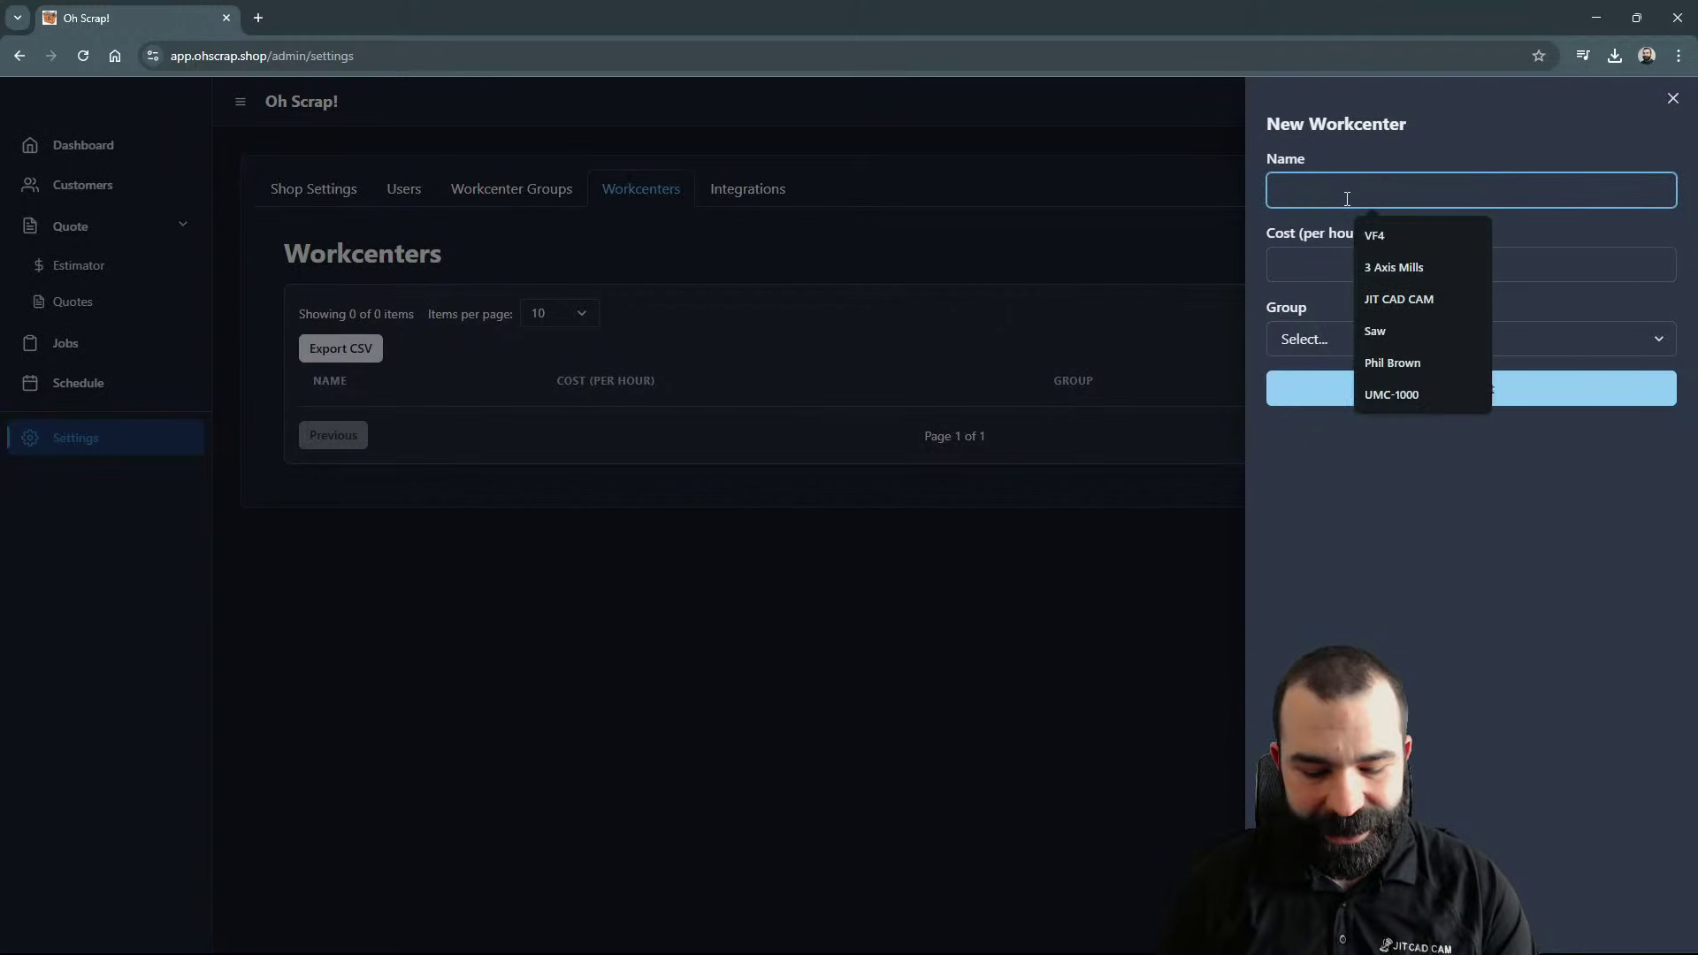
{"action": "type", "text": "VF4"}
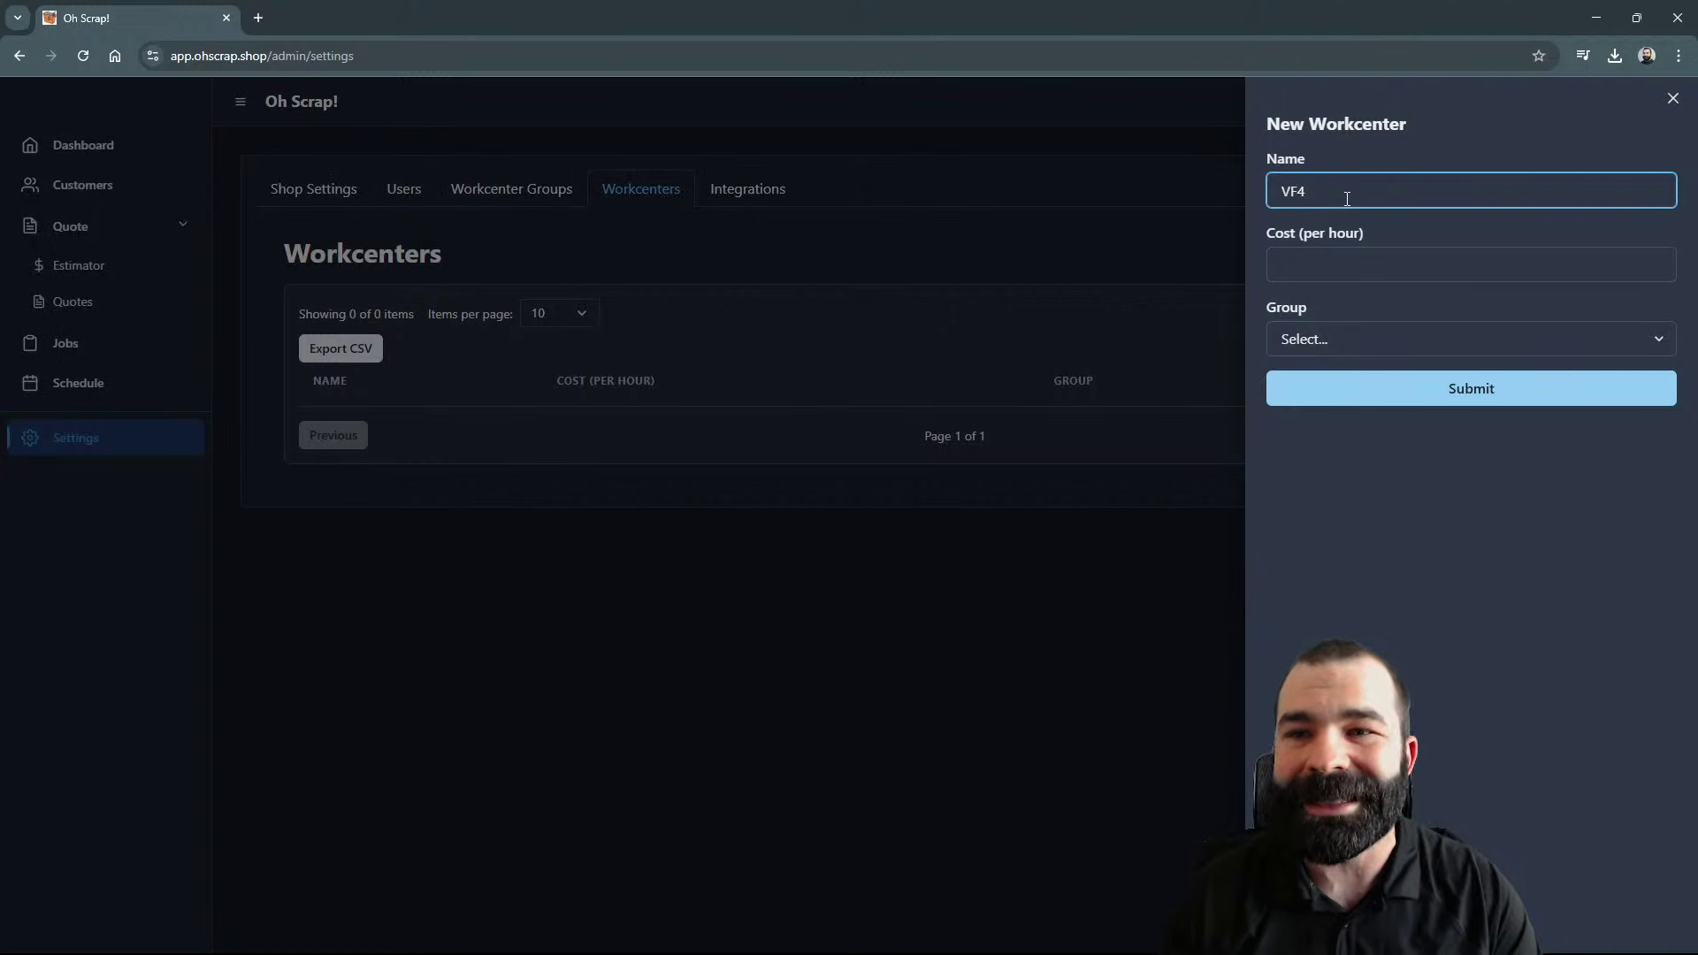
{"action": "key", "text": "Tab"}
{"action": "type", "text": "6-"}
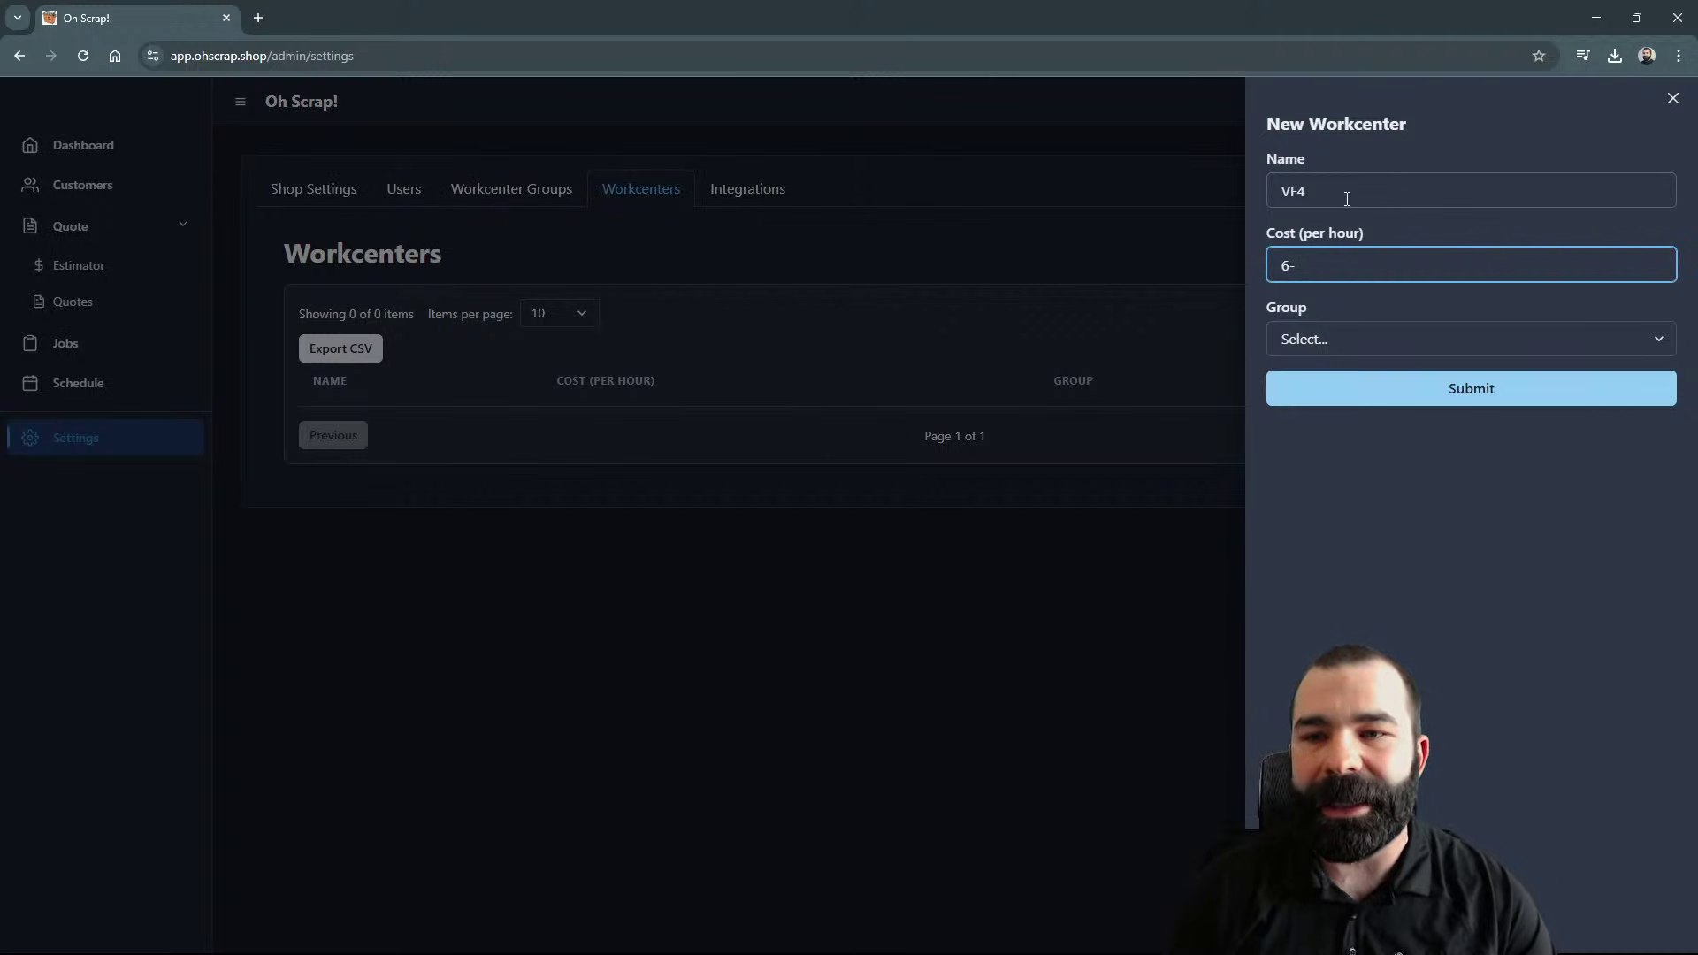
{"action": "key", "text": "BackSpace"}
{"action": "type", "text": "0"}
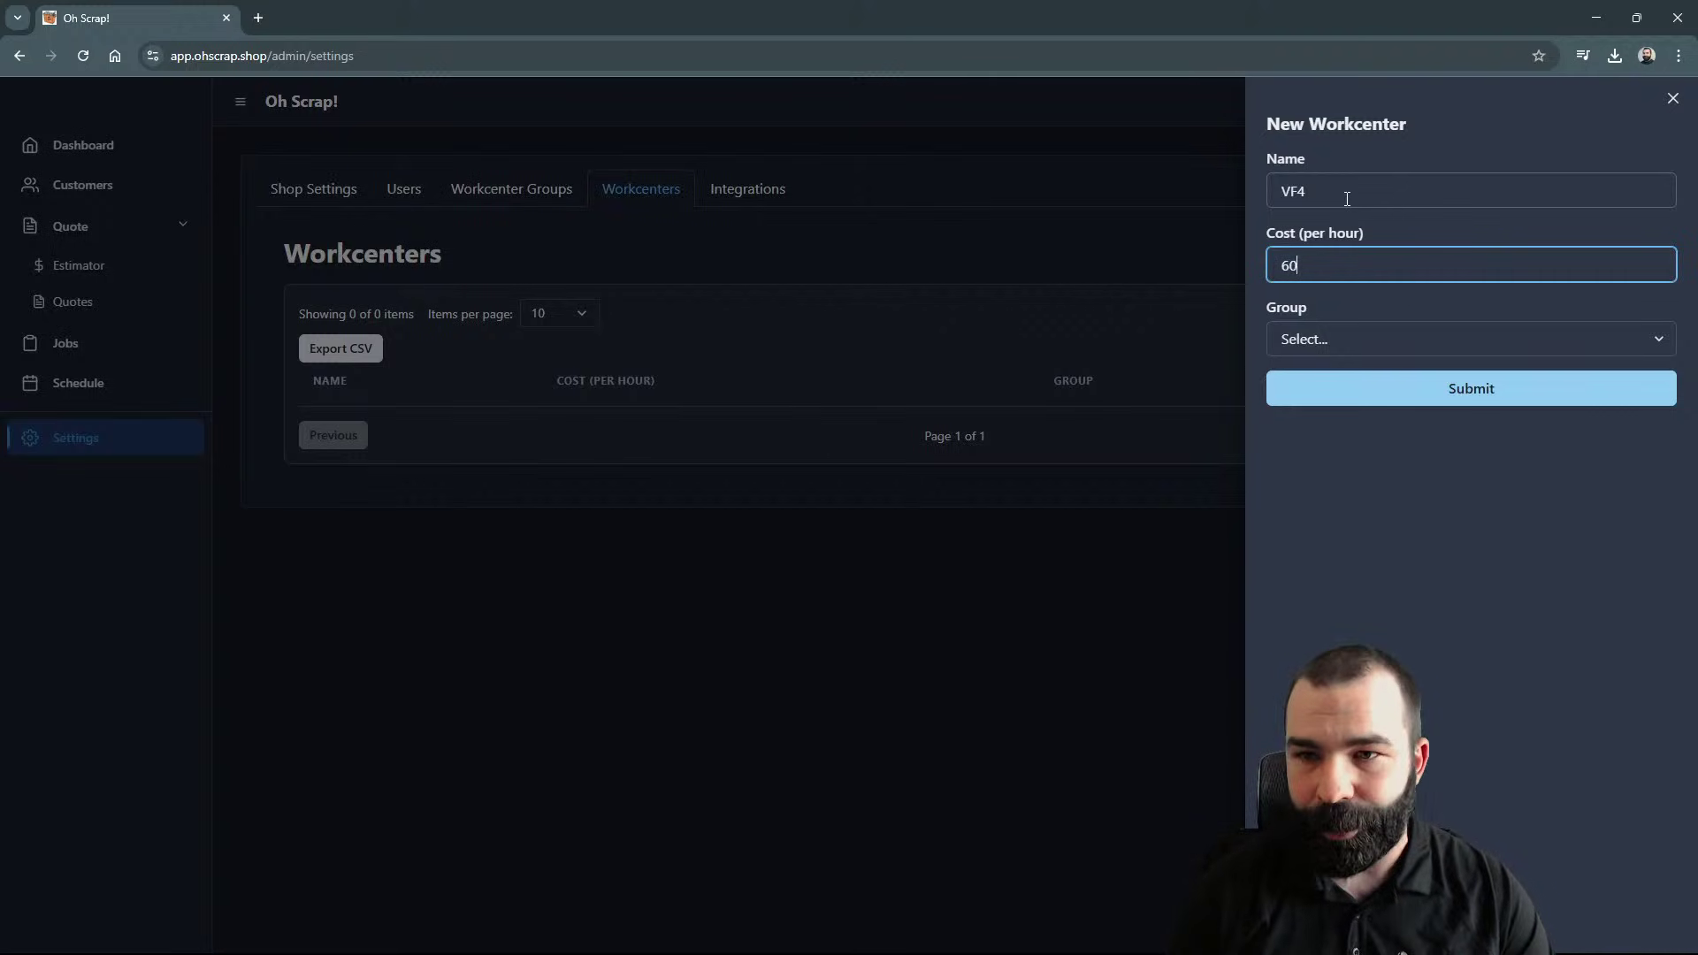
{"action": "key", "text": "Tab"}
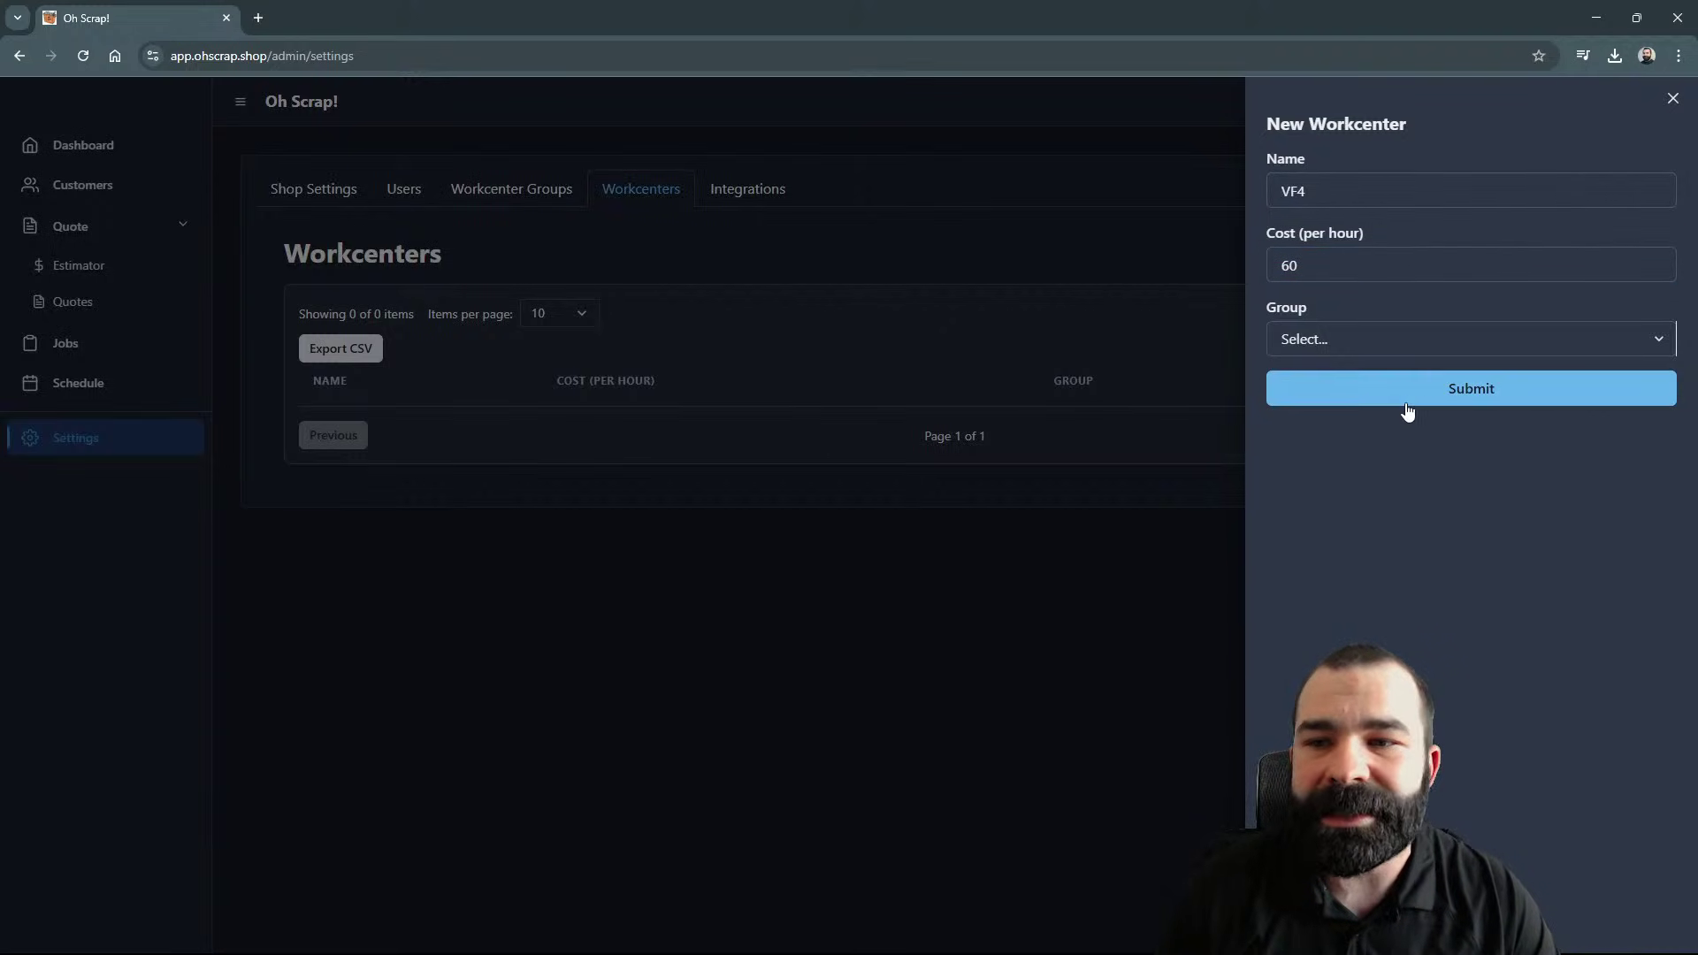
{"action": "left_click", "coordinate": [1406, 395]}
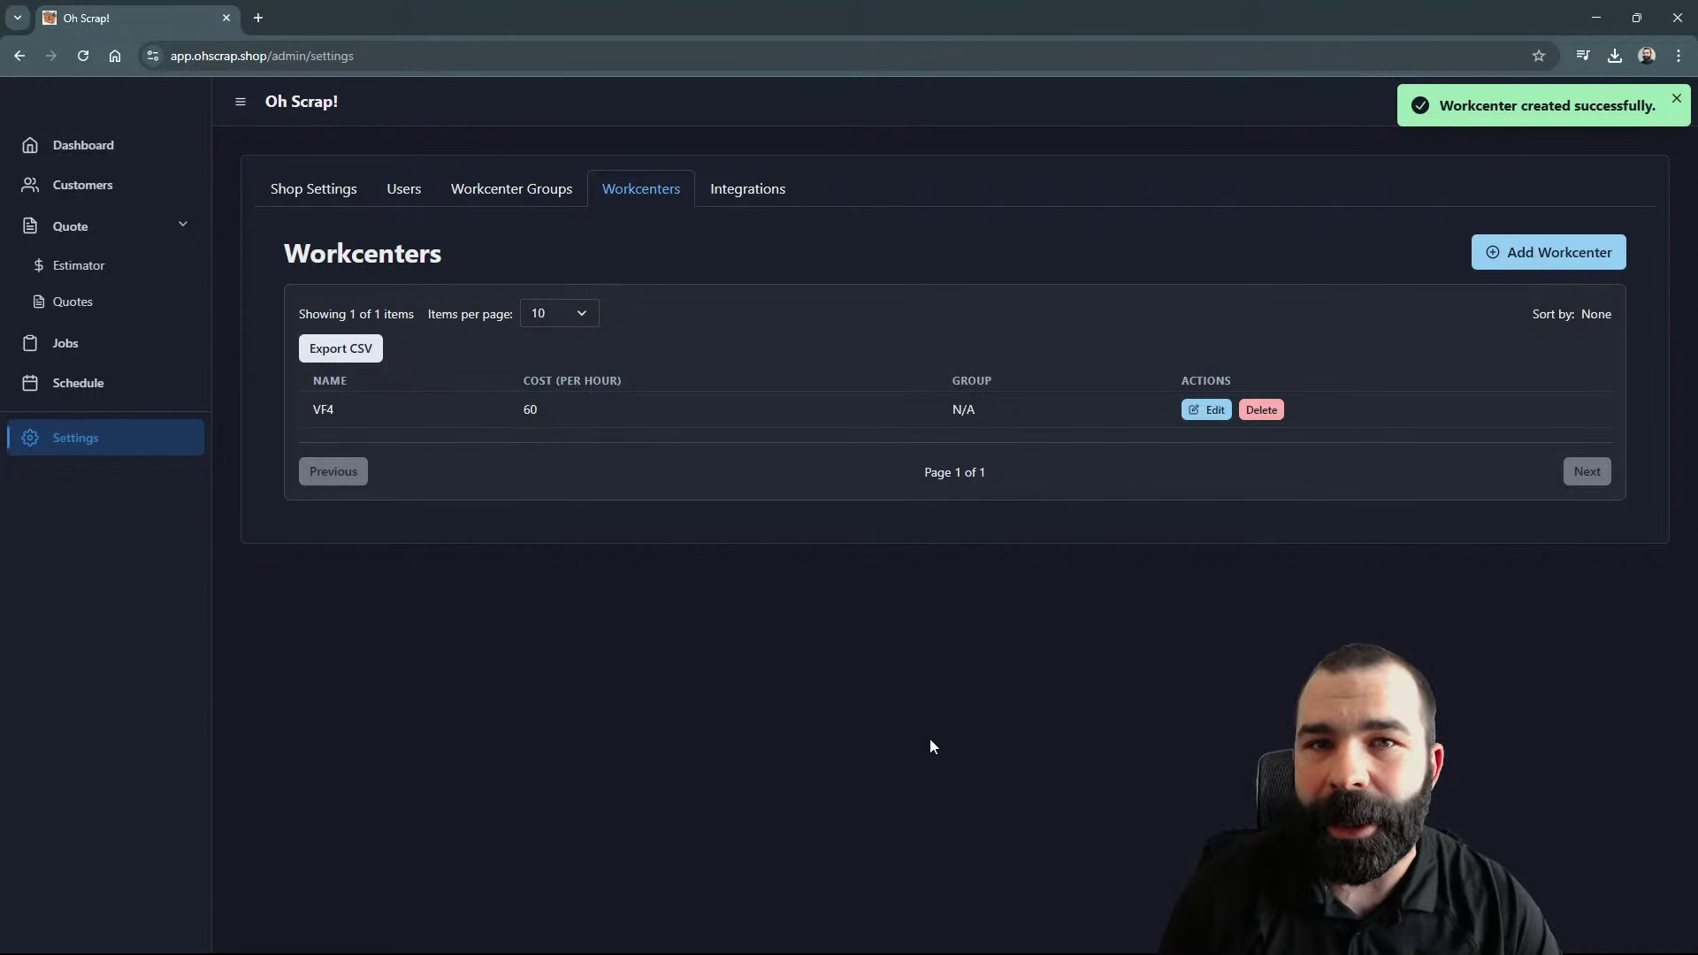
Step: Add a second workcenter, UMC-1000, at 120 per hour with no group
{"action": "left_click", "coordinate": [1514, 257]}
{"action": "left_click", "coordinate": [1310, 185]}
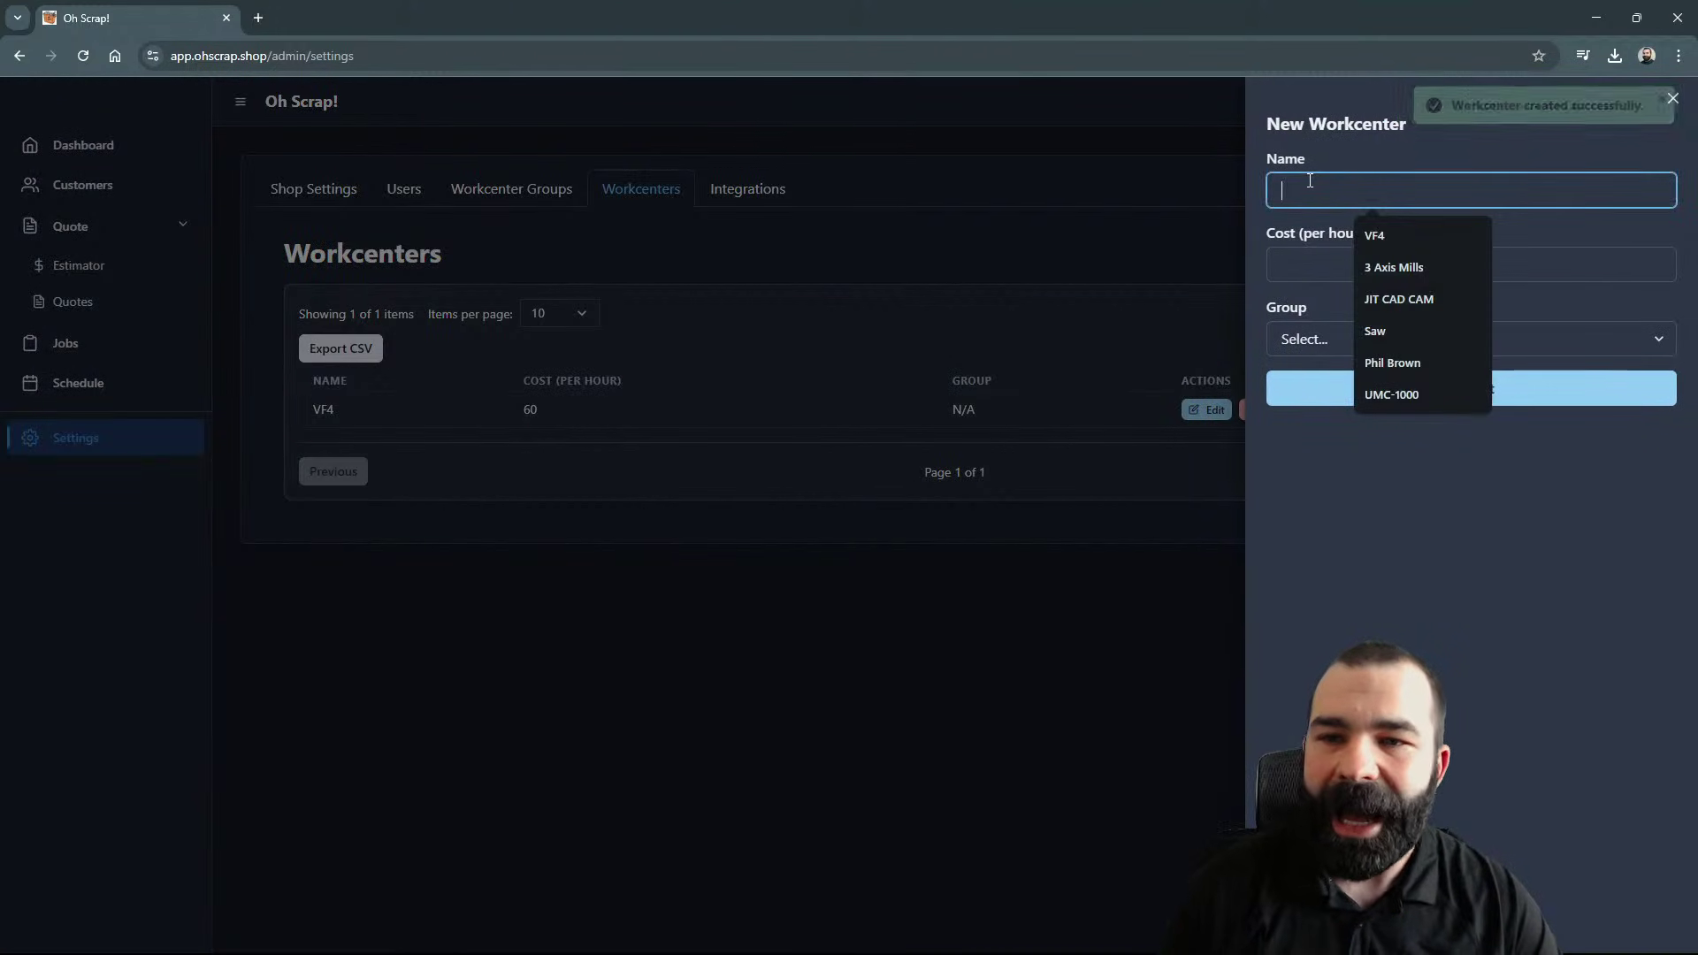
{"action": "type", "text": "UMC"}
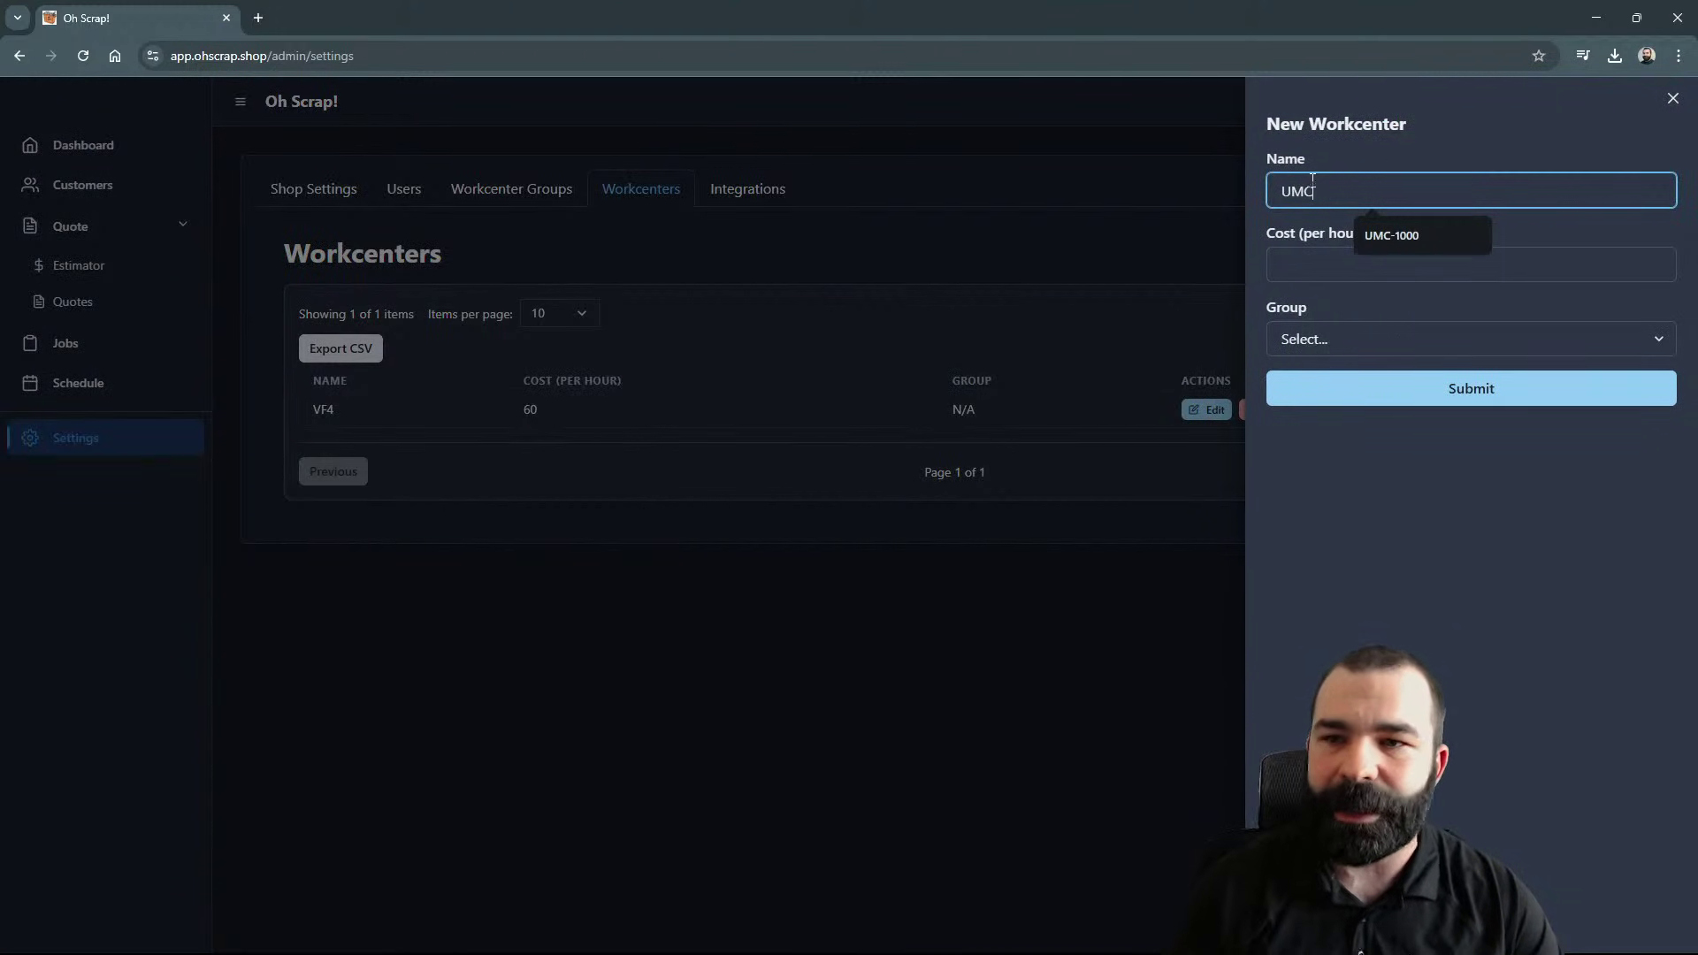
{"action": "left_click", "coordinate": [1383, 237]}
{"action": "left_click", "coordinate": [1353, 267]}
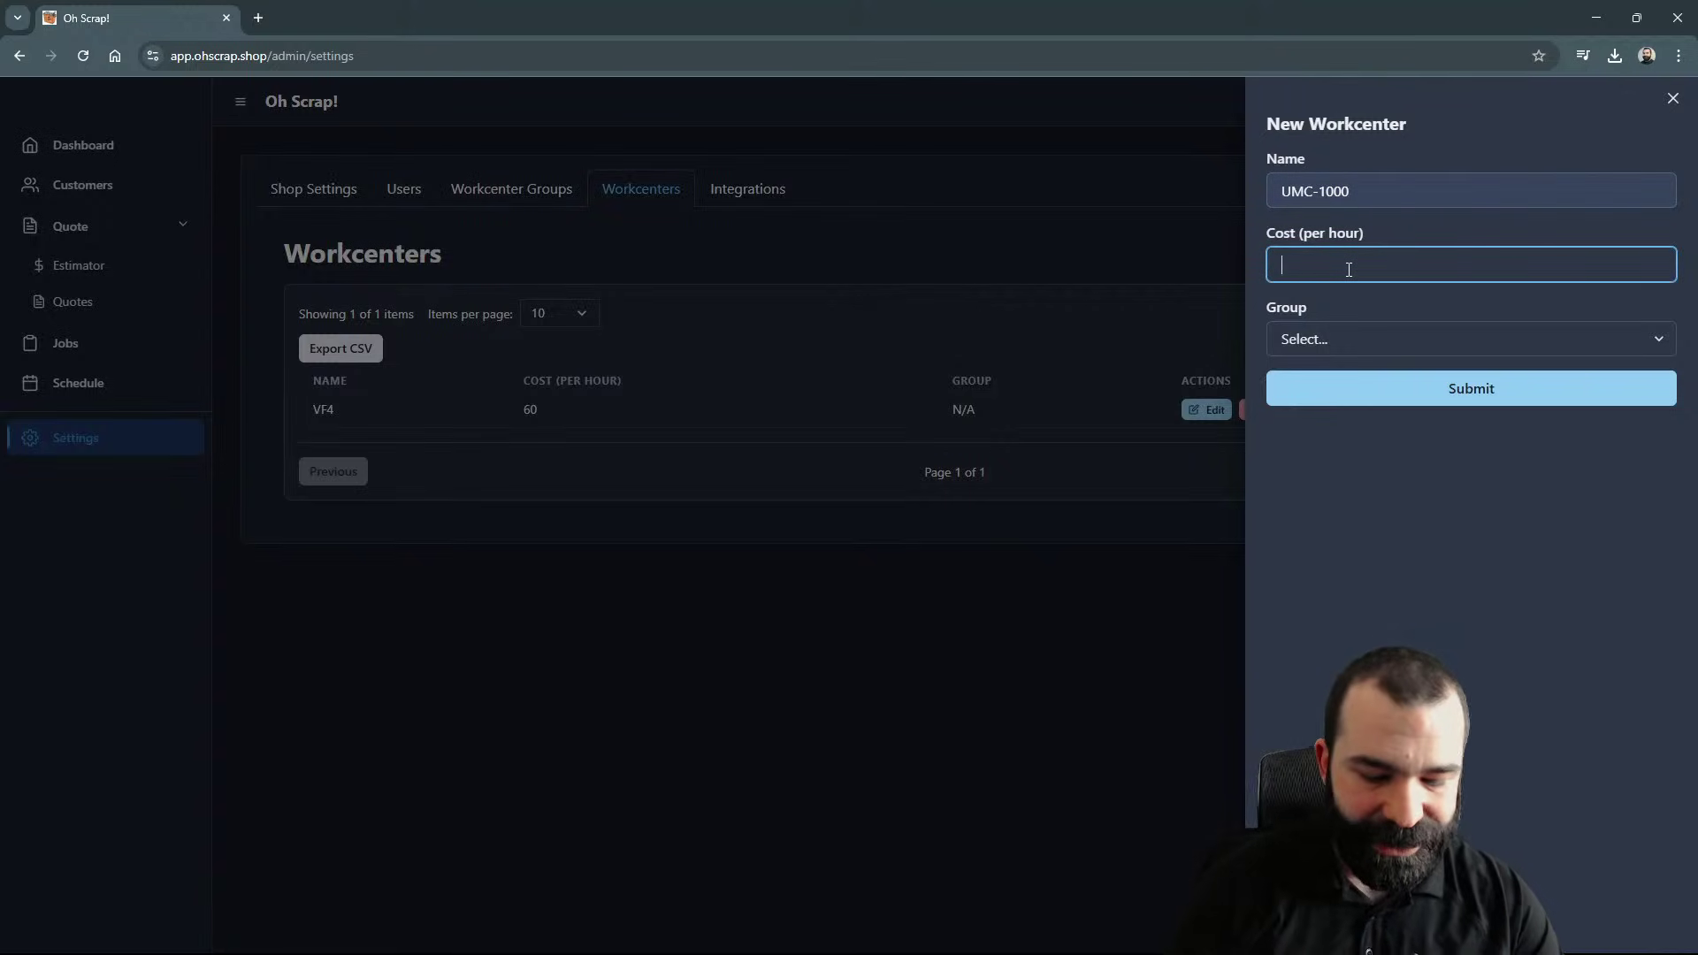
{"action": "type", "text": "120"}
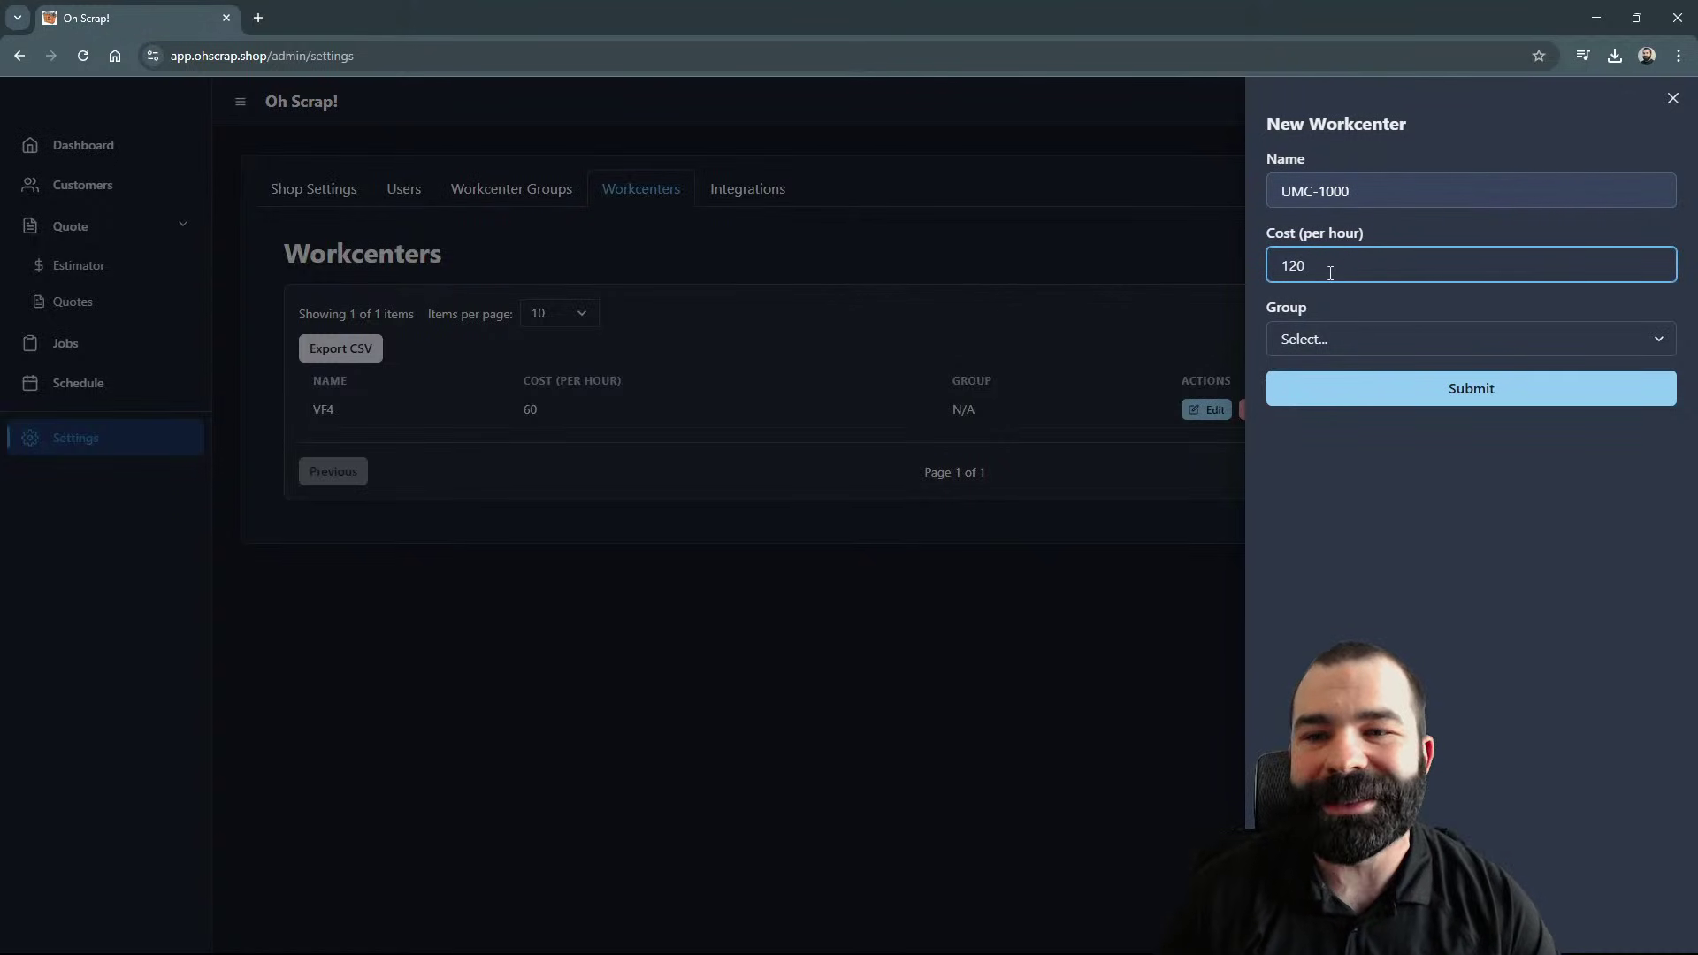
{"action": "left_click", "coordinate": [1291, 342]}
{"action": "left_click", "coordinate": [1316, 388]}
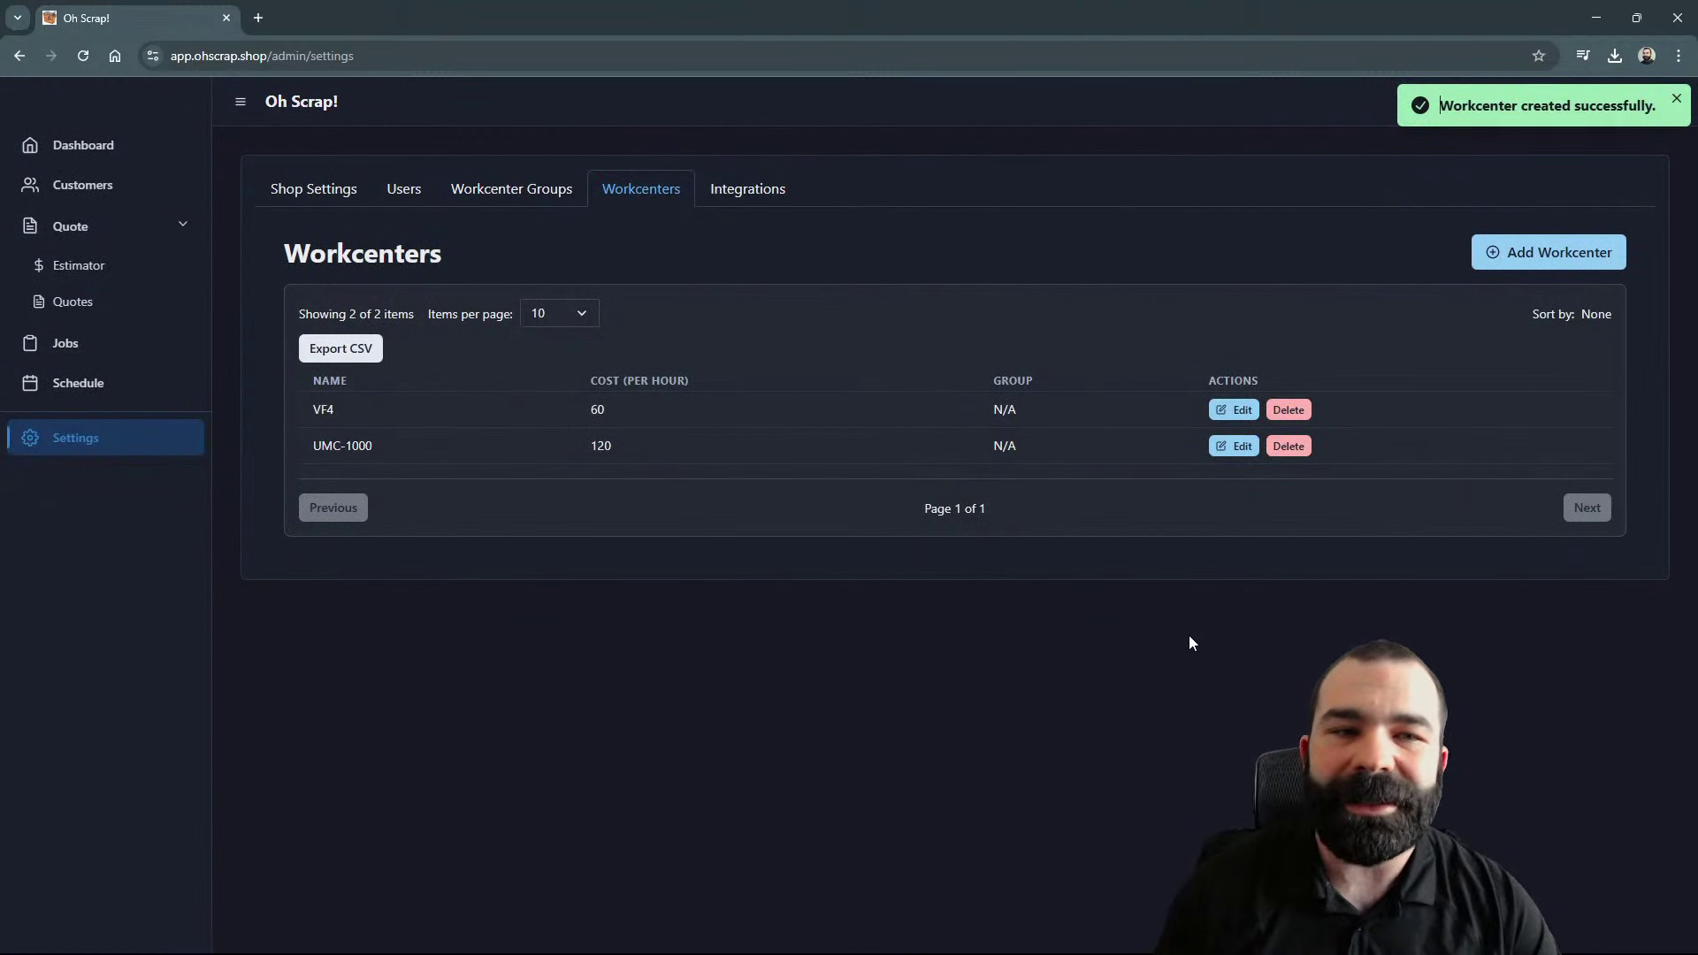
Step: Create a workcenter group named Mill
{"action": "left_click", "coordinate": [535, 199]}
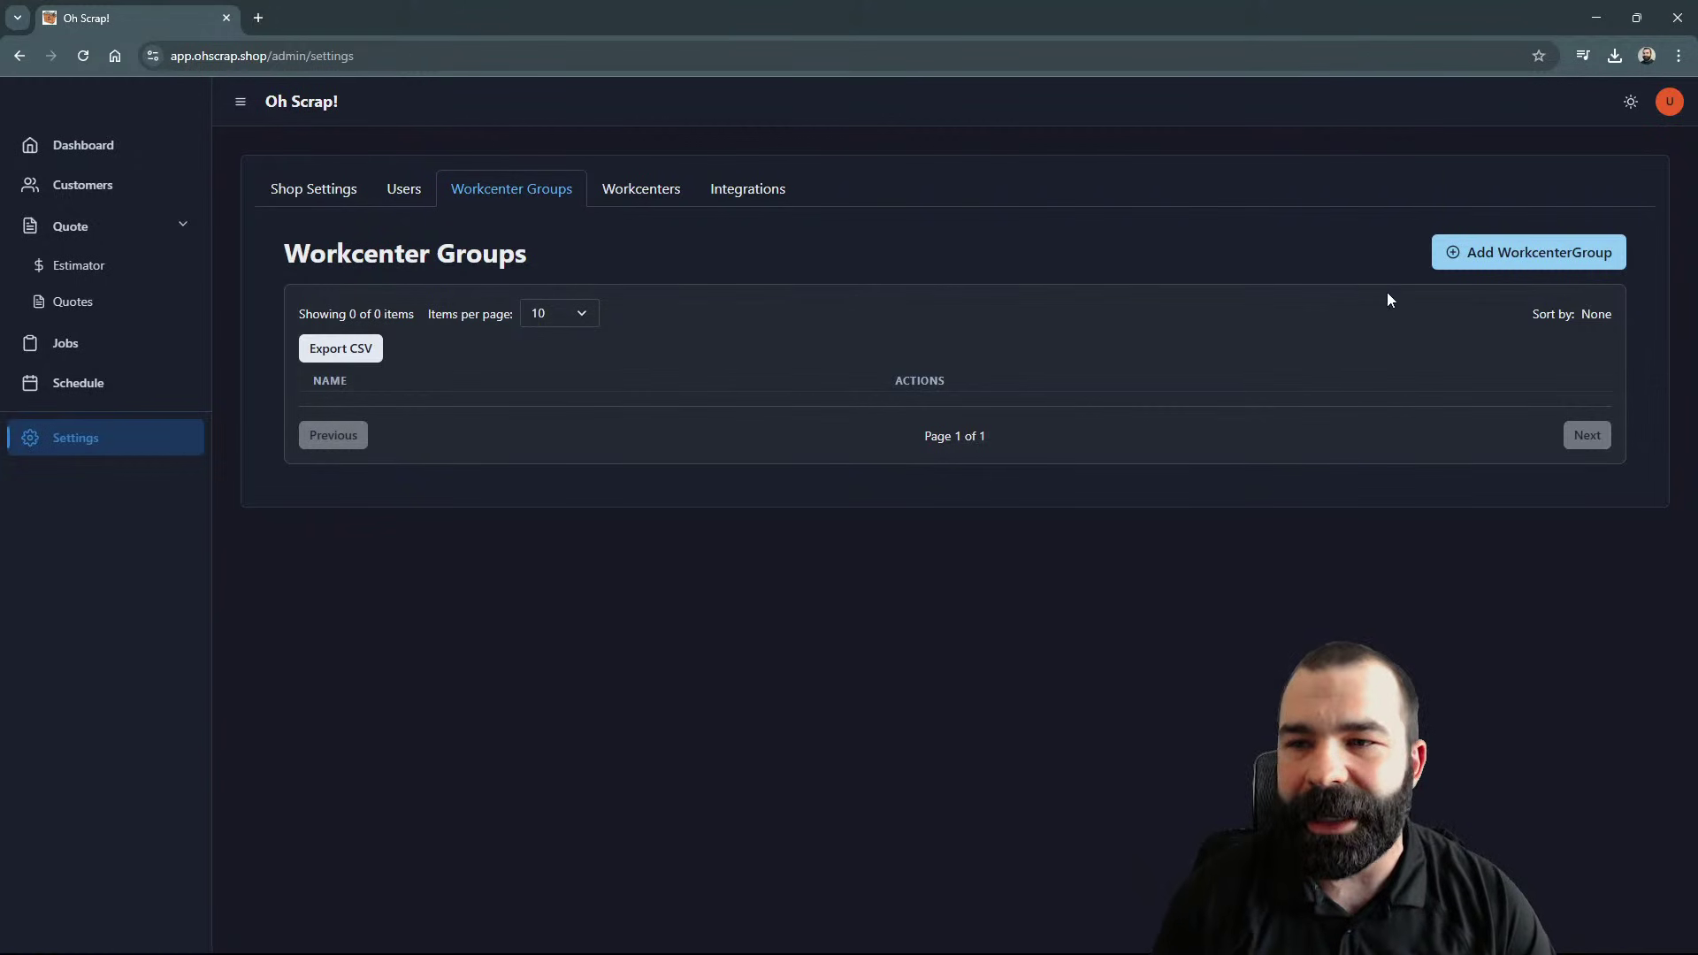
{"action": "left_click", "coordinate": [1504, 252]}
{"action": "left_click", "coordinate": [1361, 178]}
{"action": "type", "text": "M"}
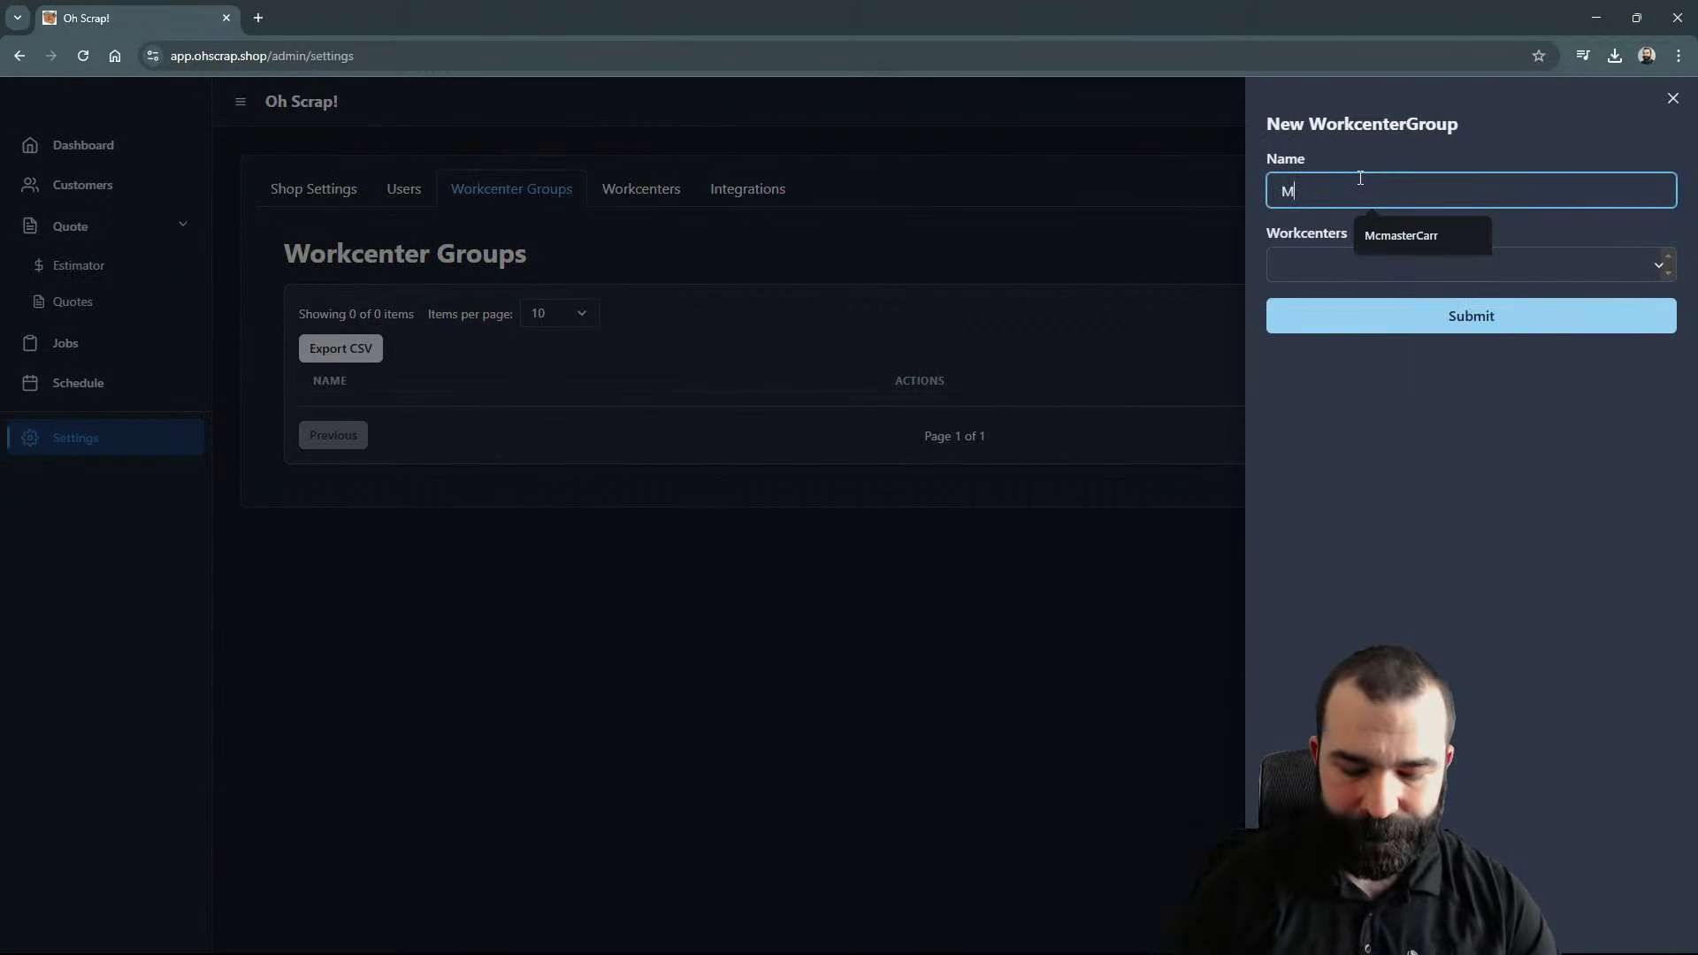
{"action": "type", "text": "ill"}
{"action": "left_click", "coordinate": [1490, 320]}
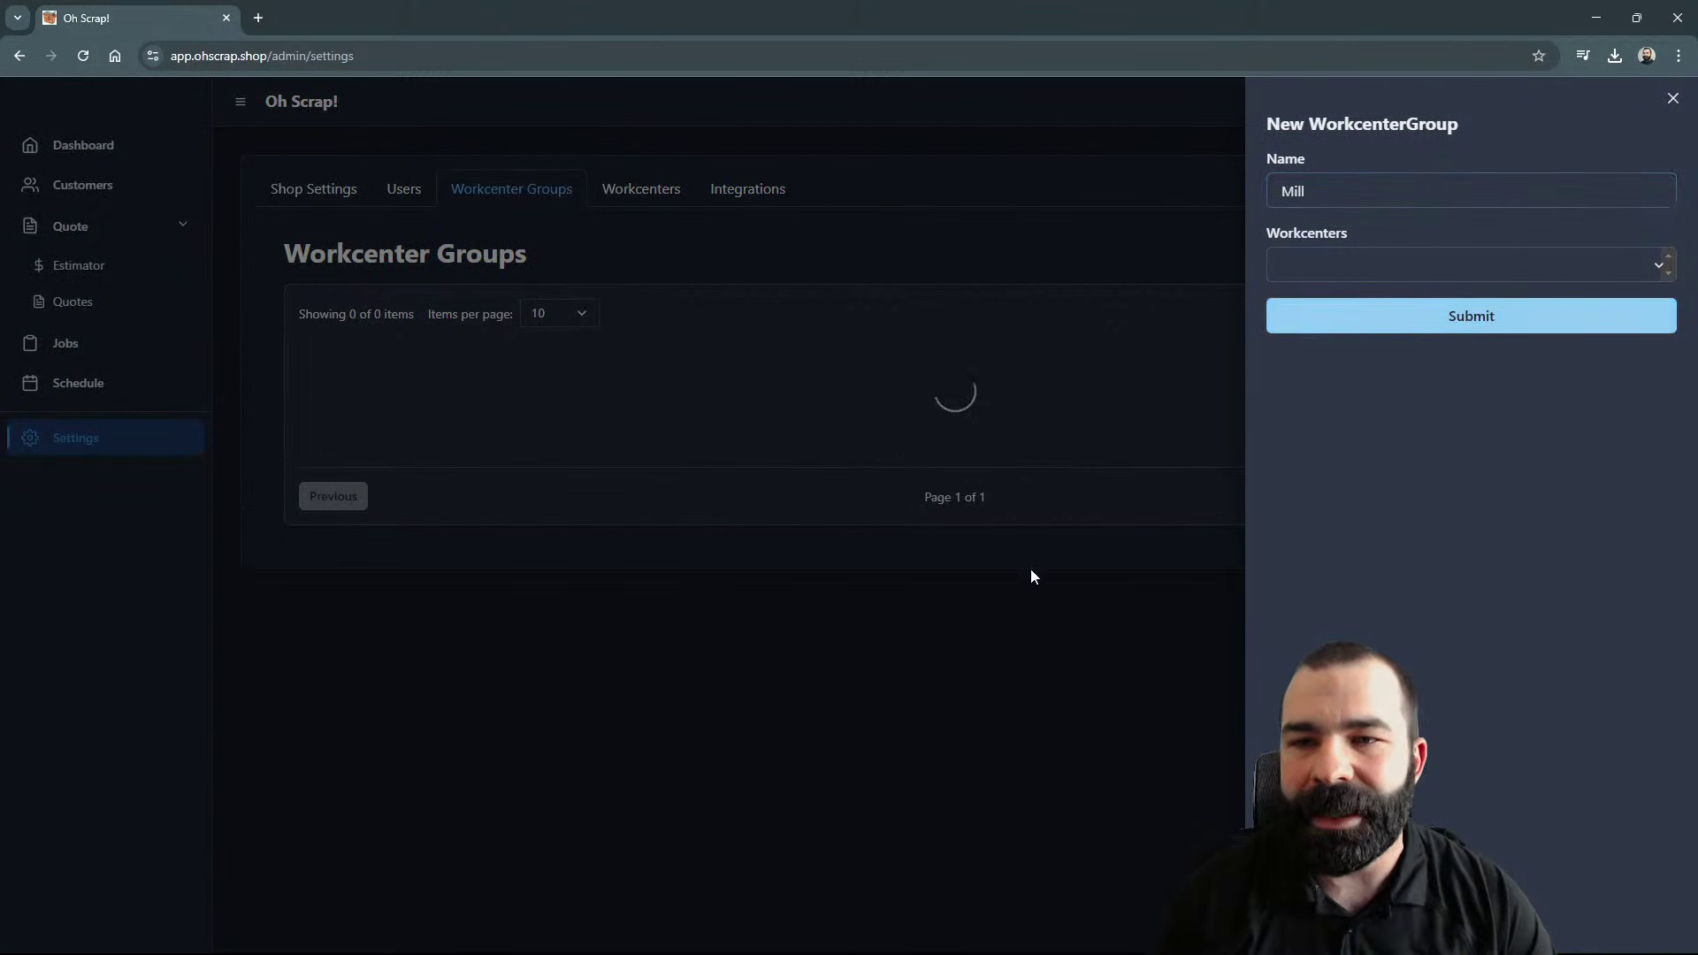
Step: Try renaming Mill to 3 Axis Mill, then abandon the edit and delete the Mill group
{"action": "left_click", "coordinate": [758, 412]}
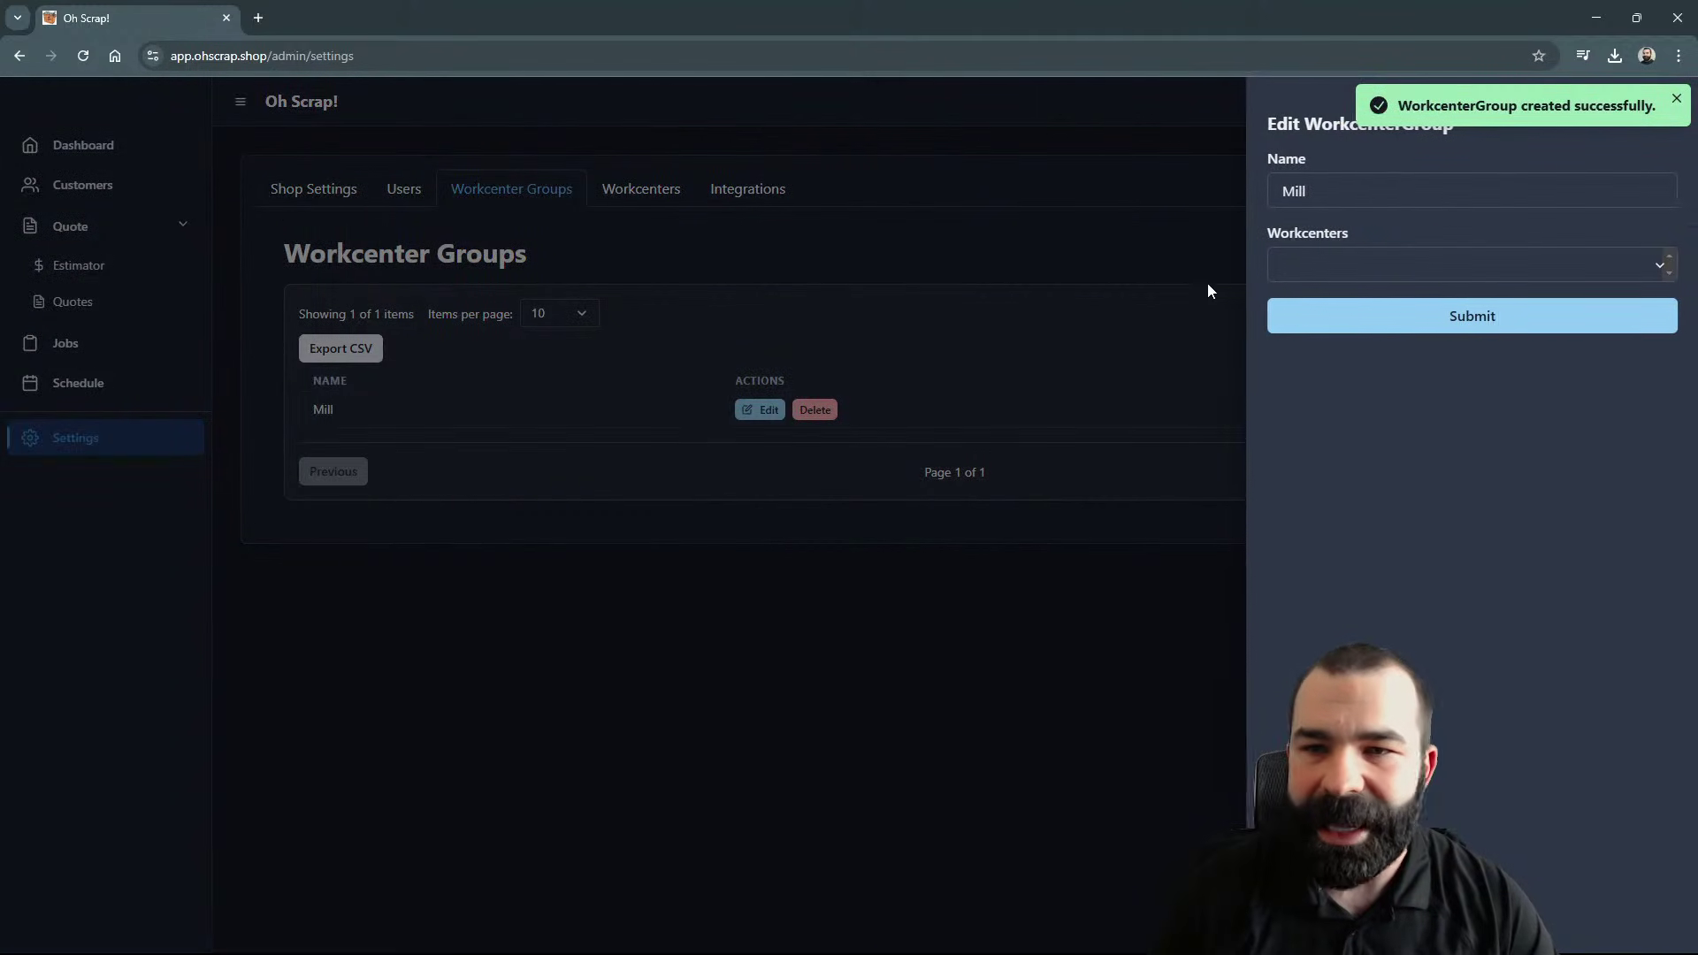
{"action": "left_click", "coordinate": [1284, 188]}
{"action": "type", "text": "3 axis"}
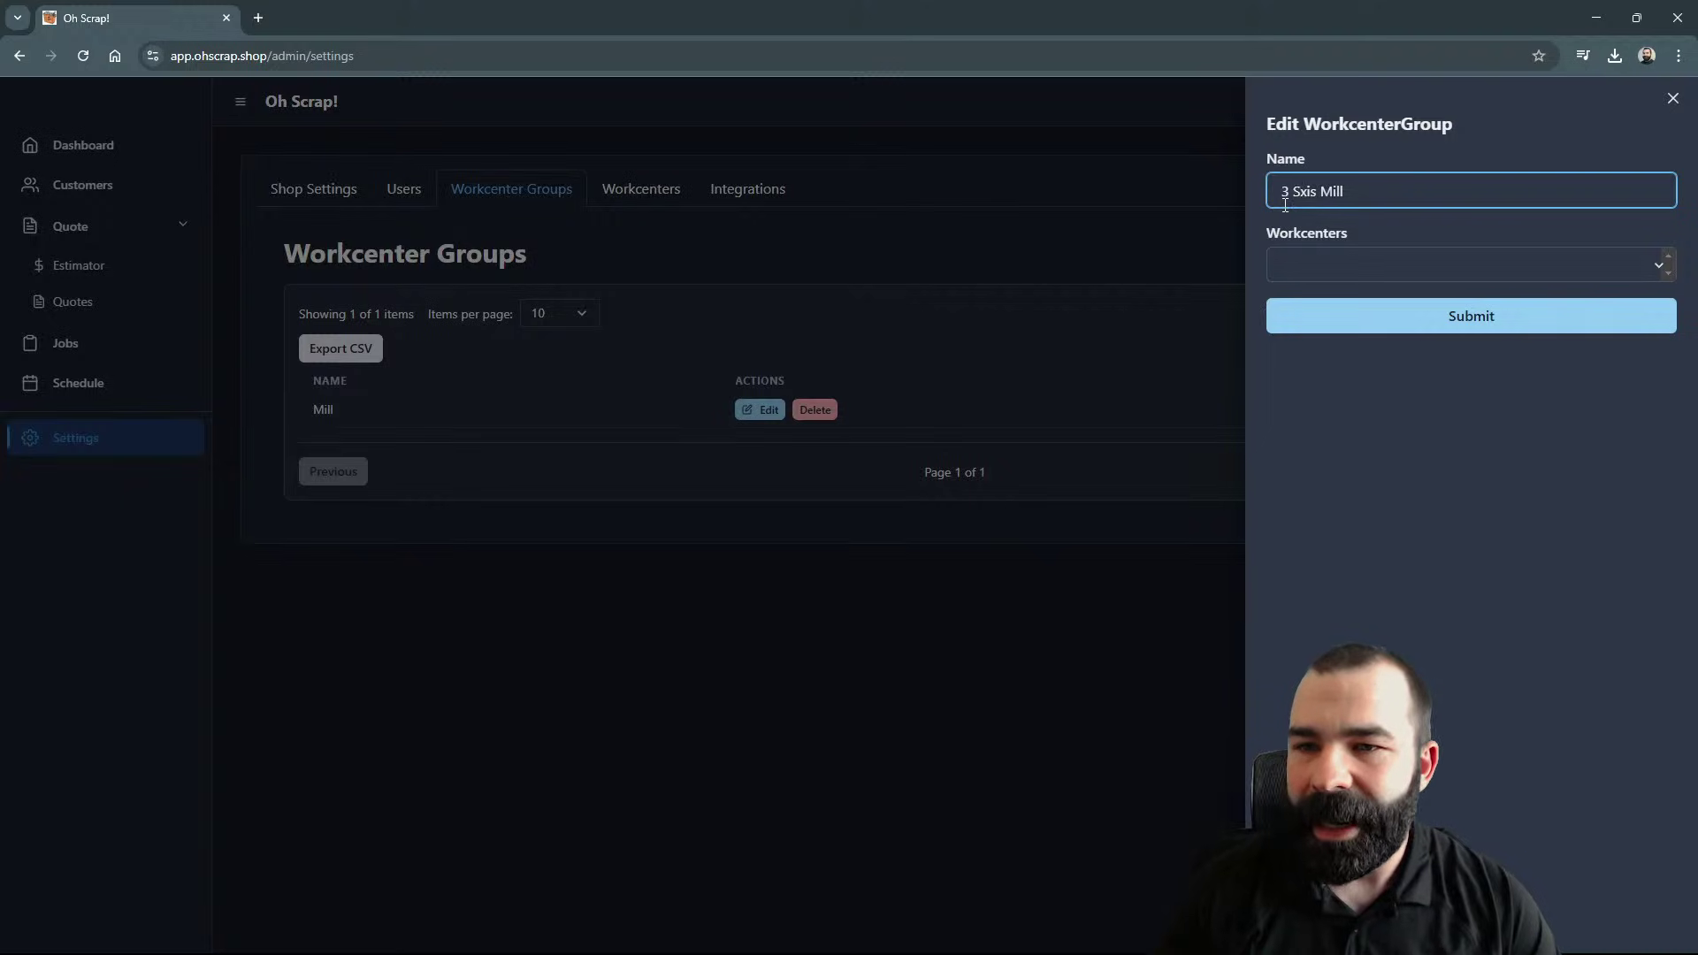
{"action": "key", "text": "BackSpace"}
{"action": "type", "text": "A"}
{"action": "left_click", "coordinate": [1416, 314]}
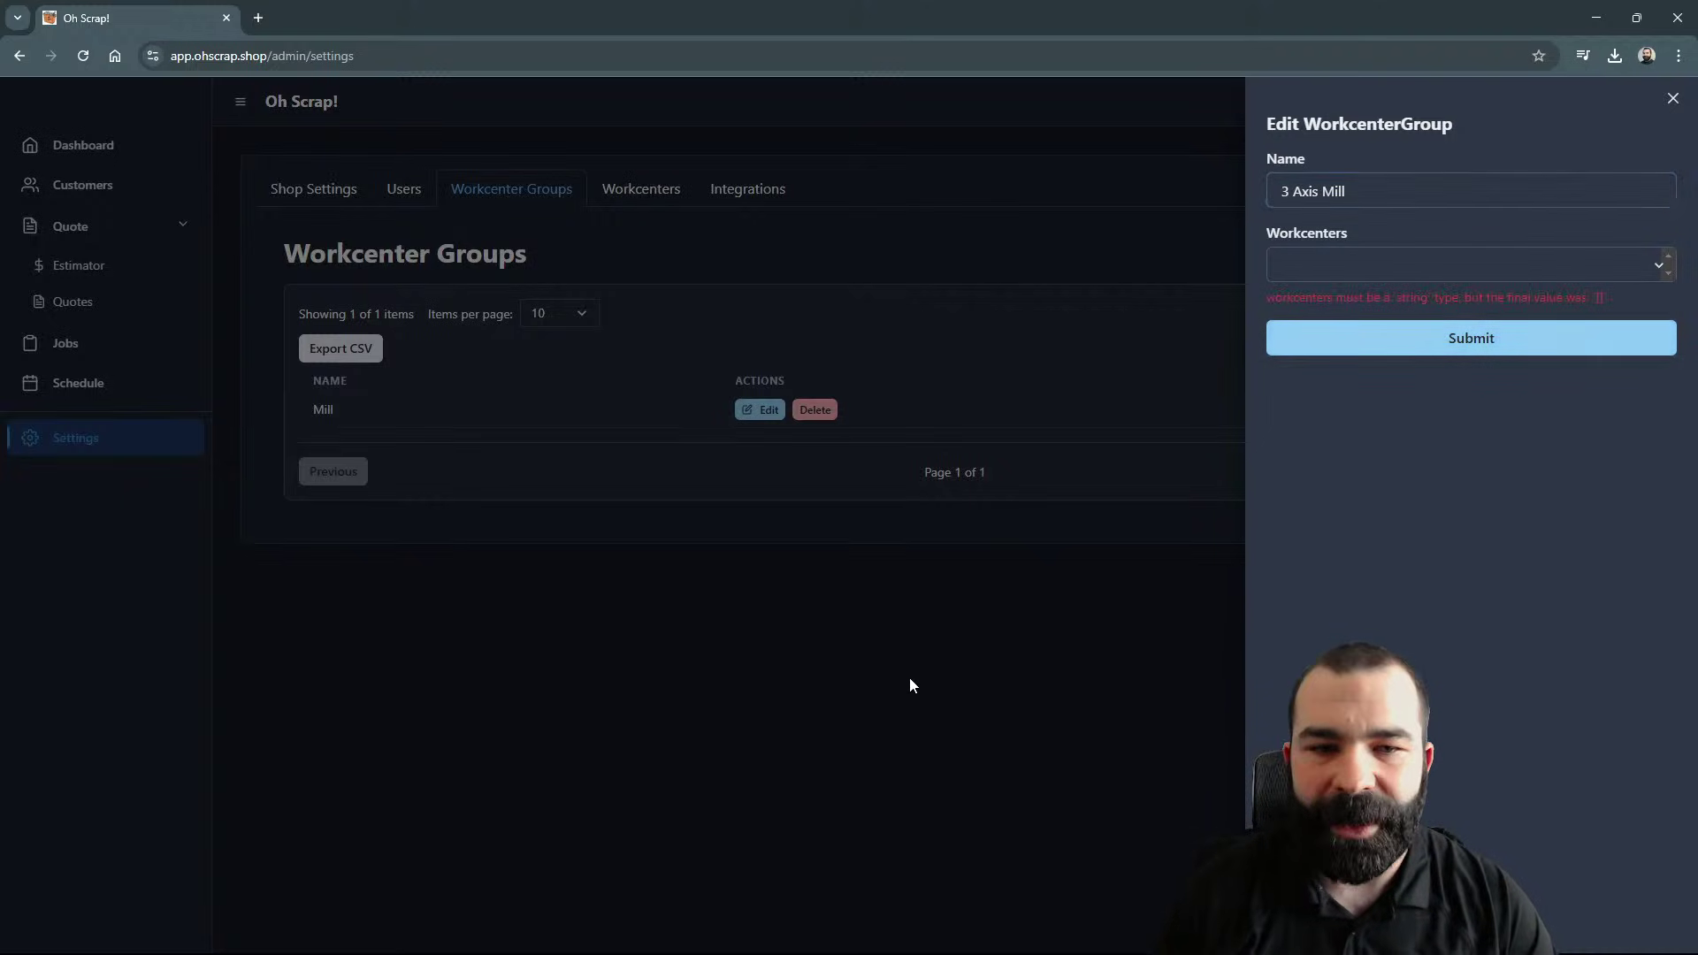
{"action": "left_click", "coordinate": [1671, 101]}
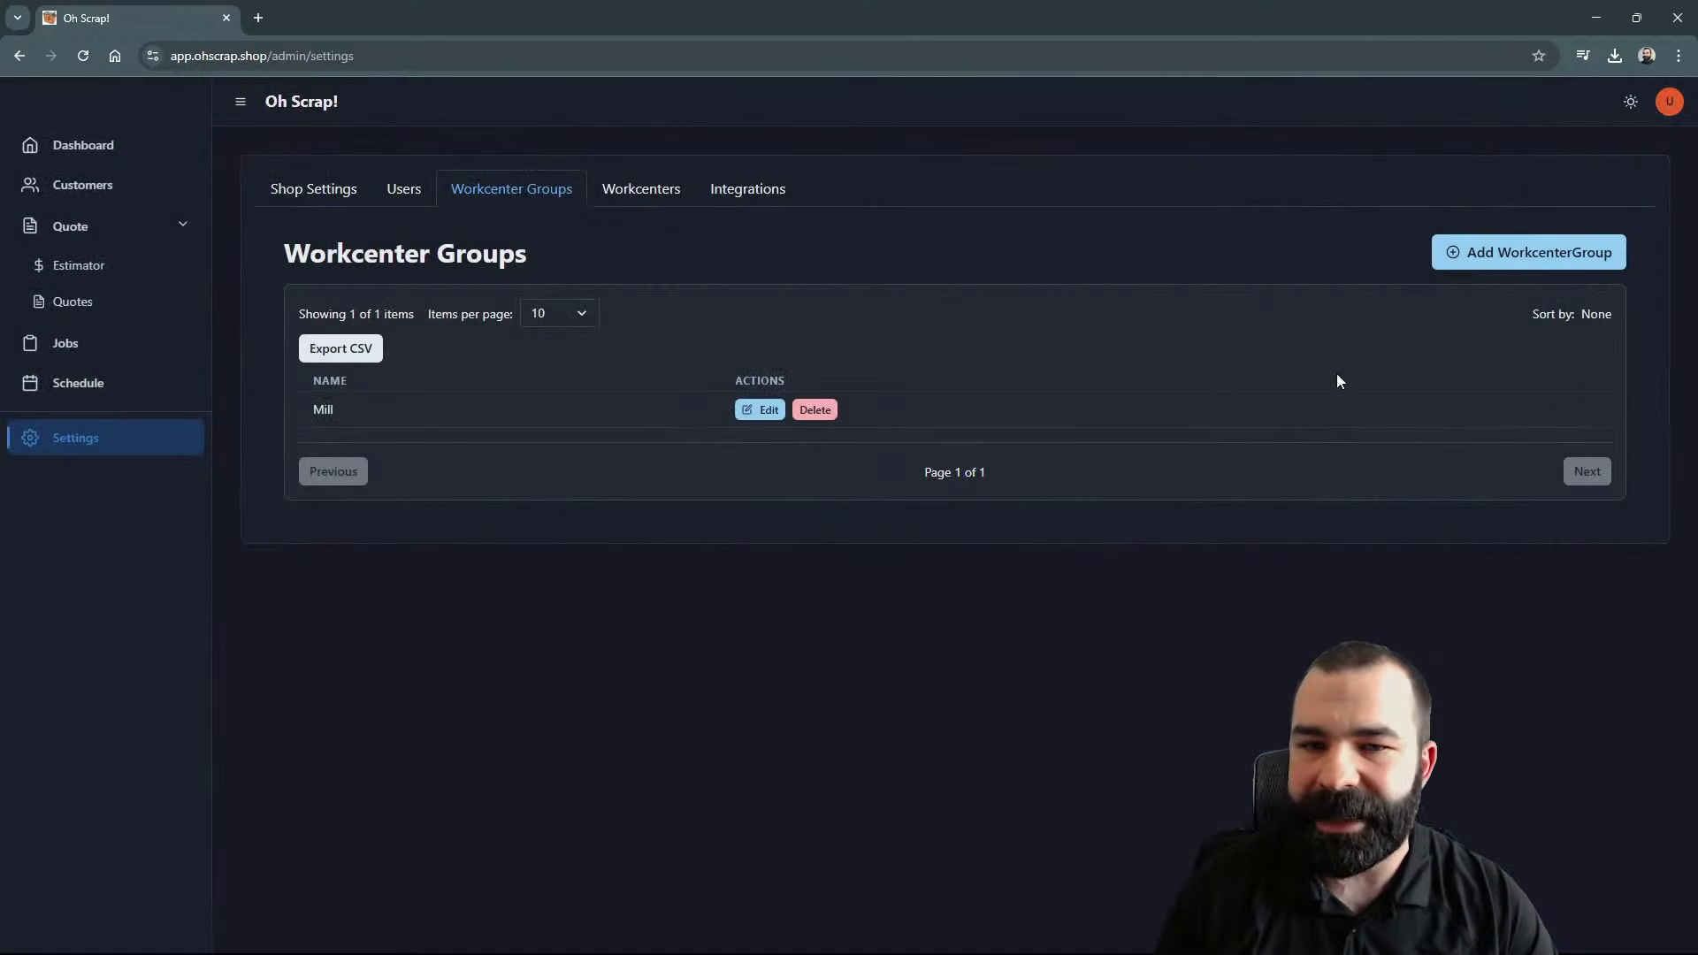
{"action": "left_click", "coordinate": [815, 410]}
{"action": "left_click", "coordinate": [938, 172]}
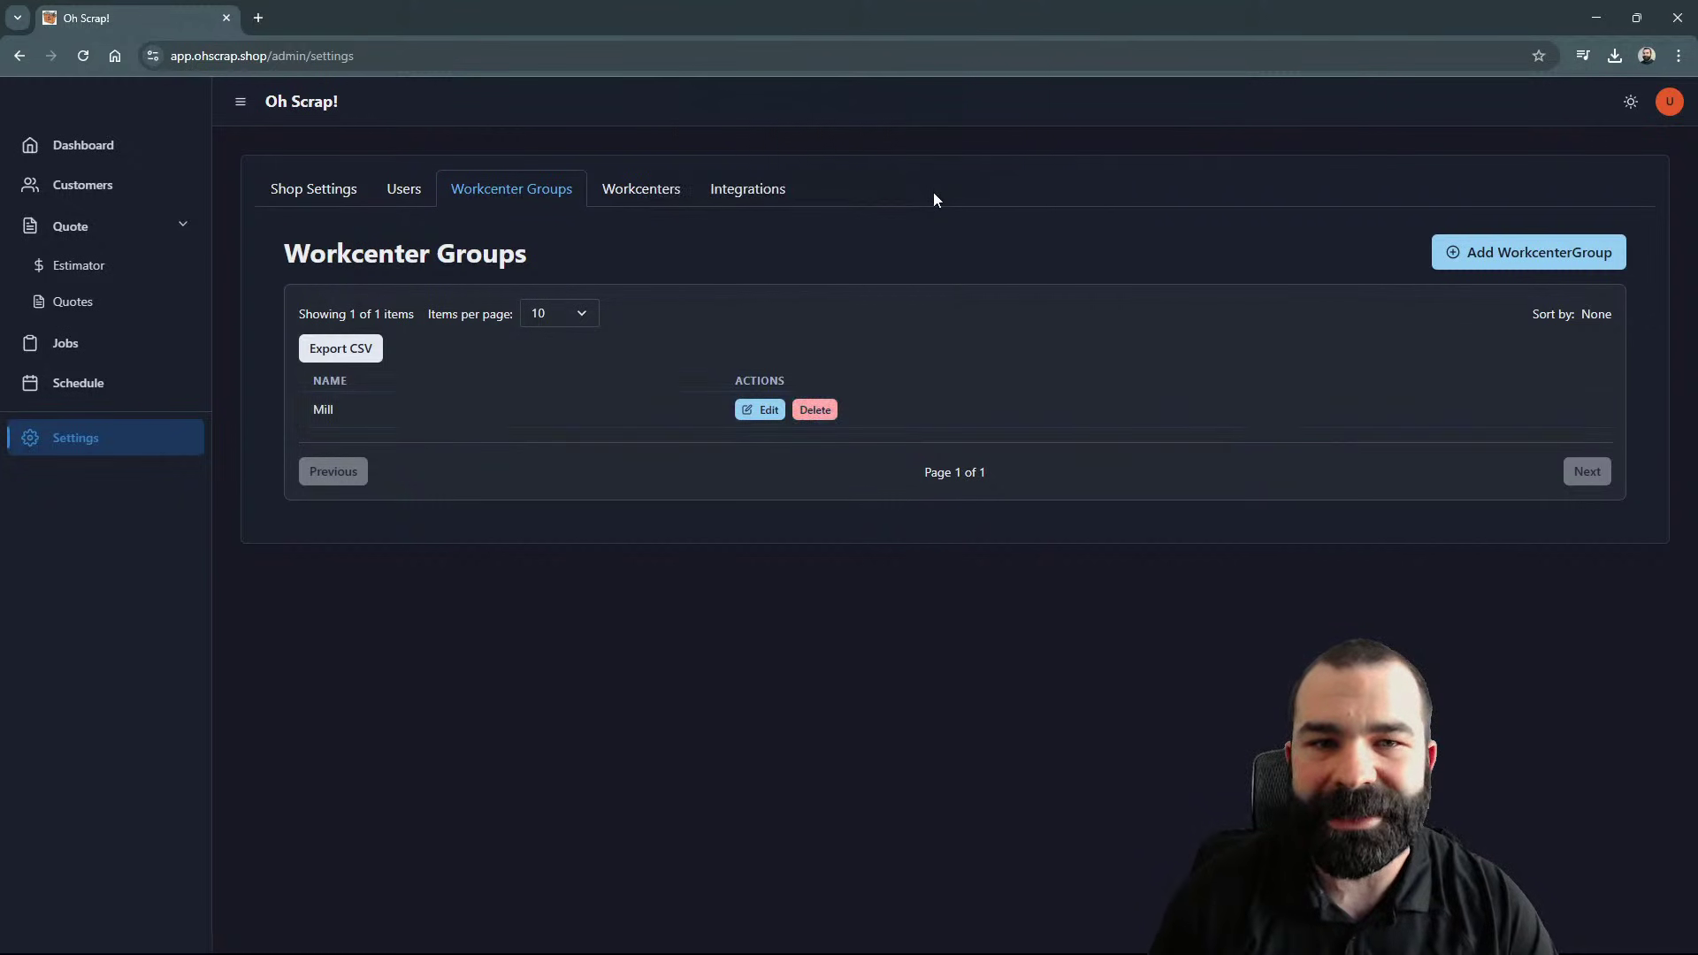
Step: Create a new 3 Axis Mill workcenter group
{"action": "left_click", "coordinate": [1468, 251]}
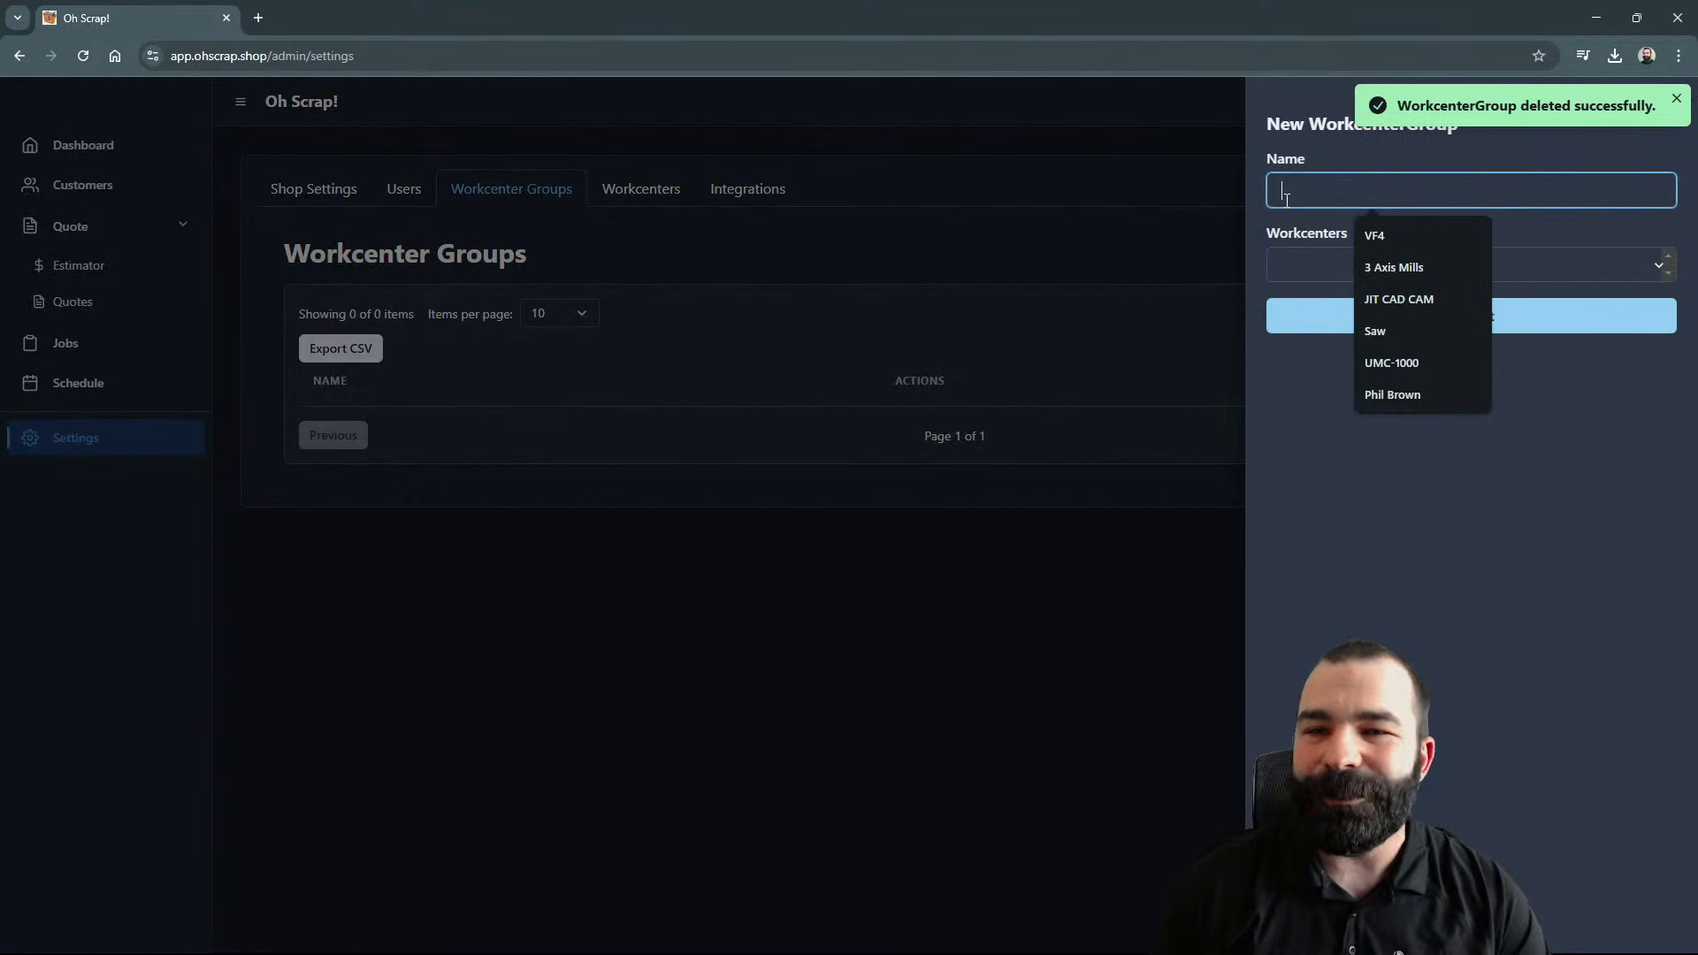
{"action": "type", "text": "3 Axis Mill"}
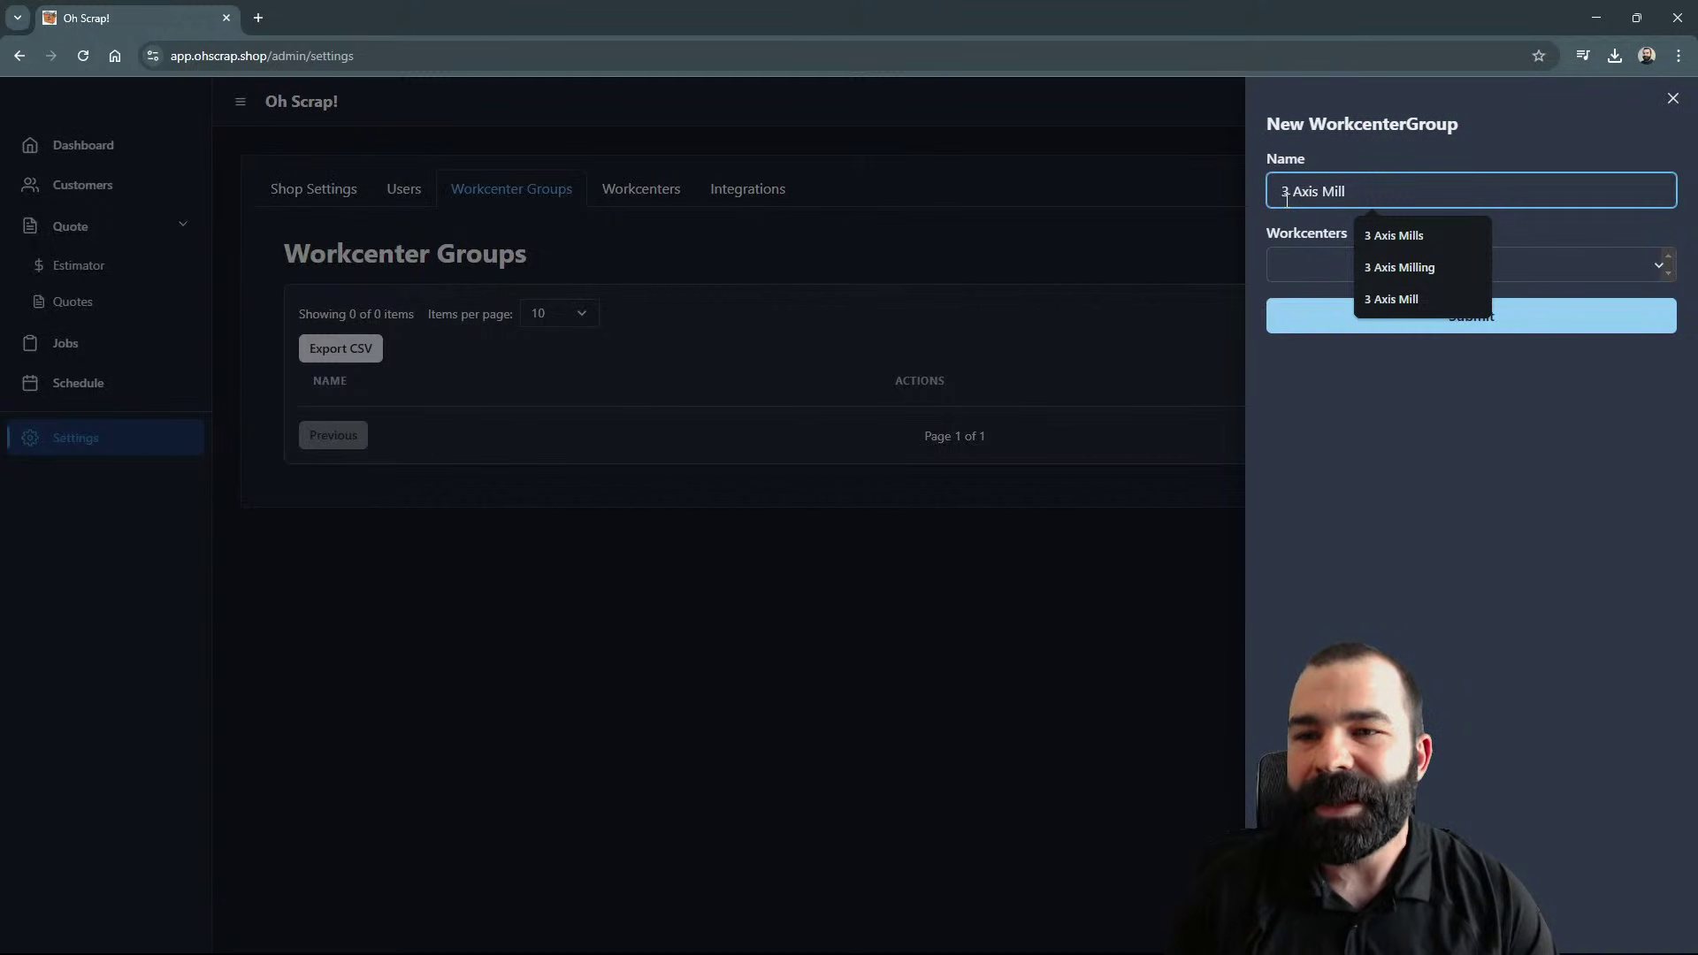
{"action": "key", "text": "Return"}
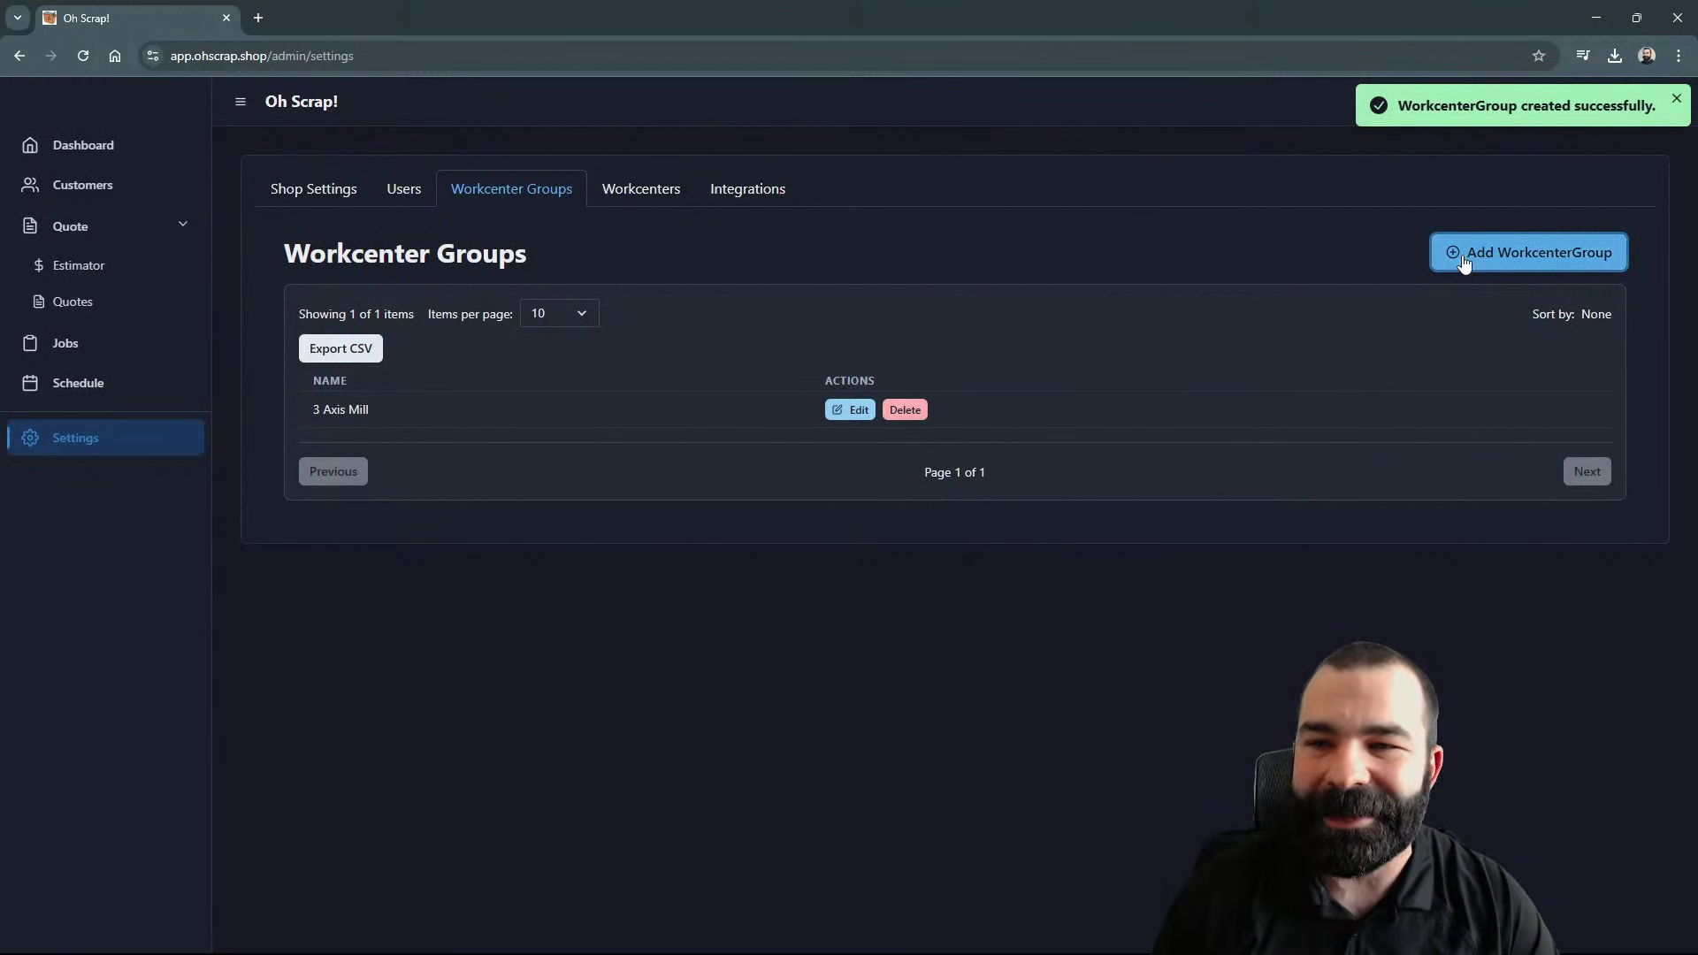
Step: Add a workcenter group named 5 Axis Mills
{"action": "left_click", "coordinate": [1464, 258]}
{"action": "left_click", "coordinate": [1353, 186]}
{"action": "type", "text": "5 "}
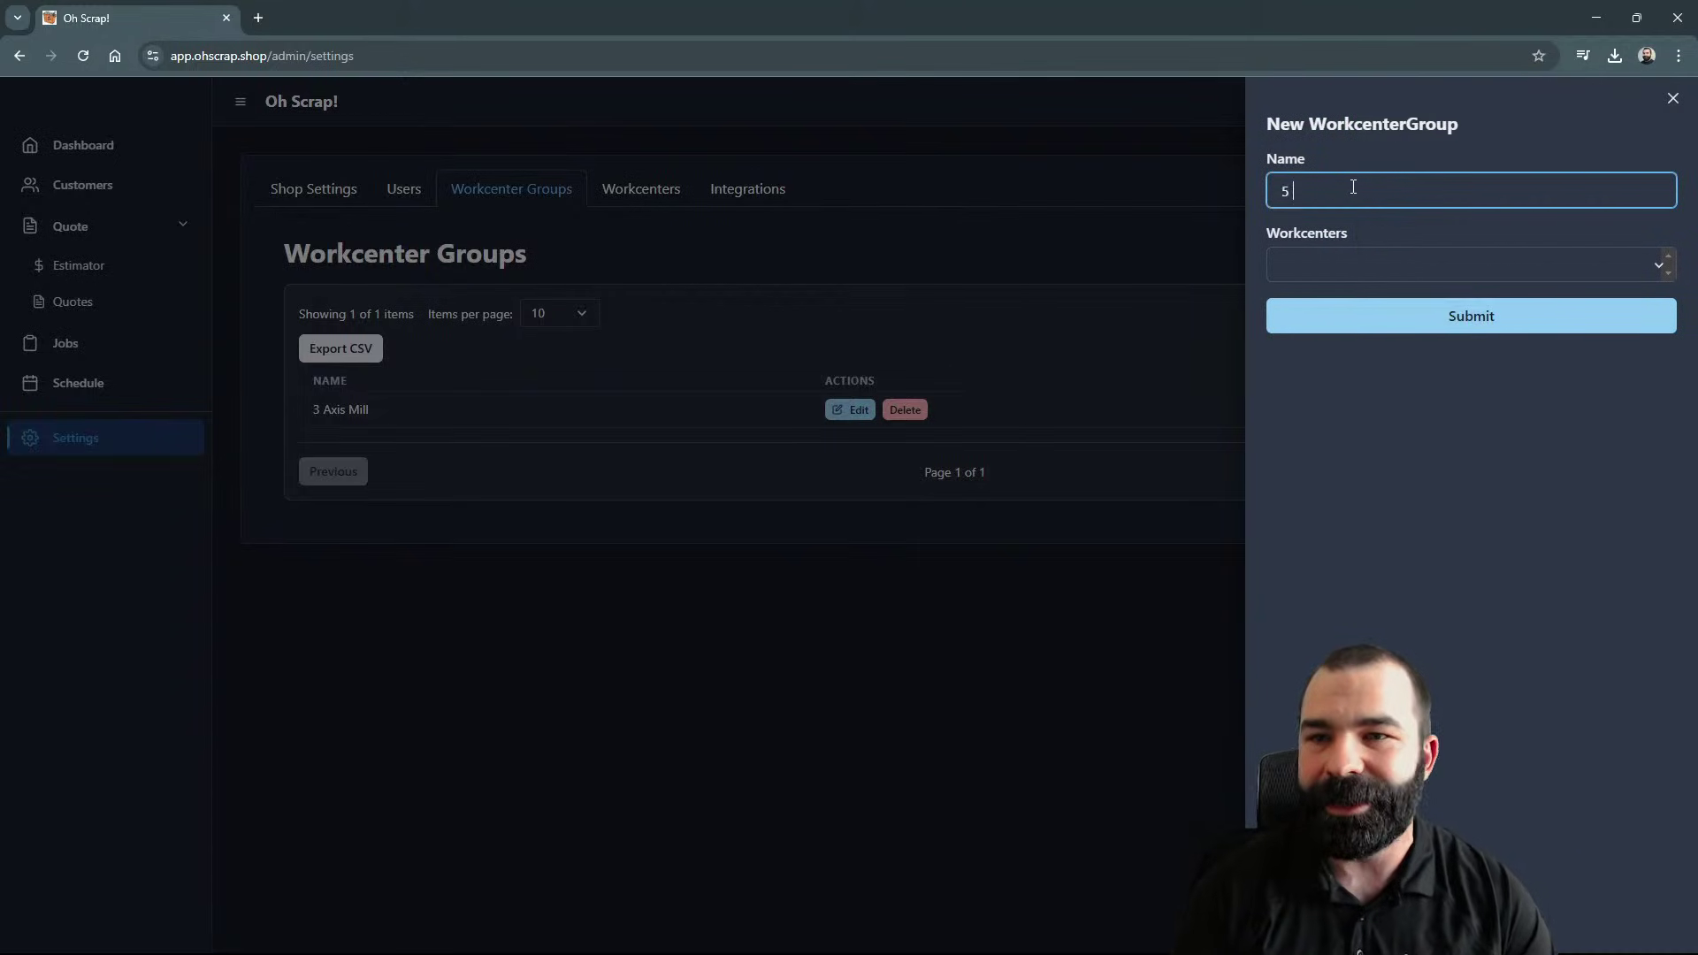
{"action": "type", "text": "Axis Mill"}
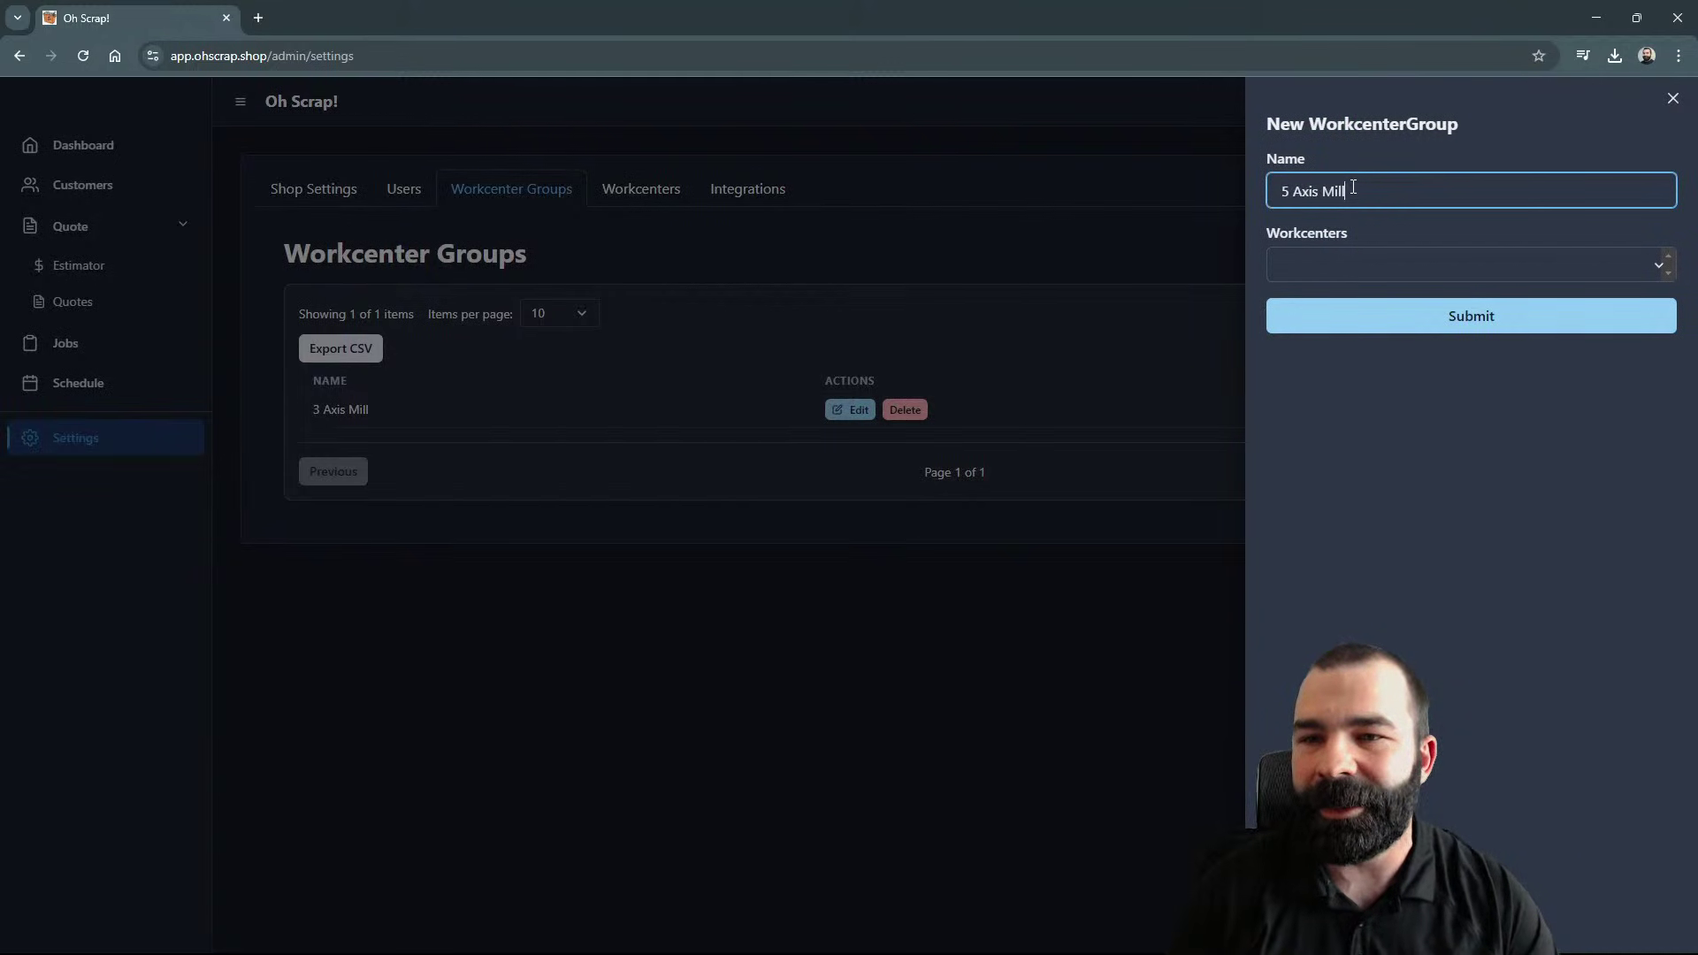
{"action": "type", "text": "s"}
{"action": "key", "text": "Return"}
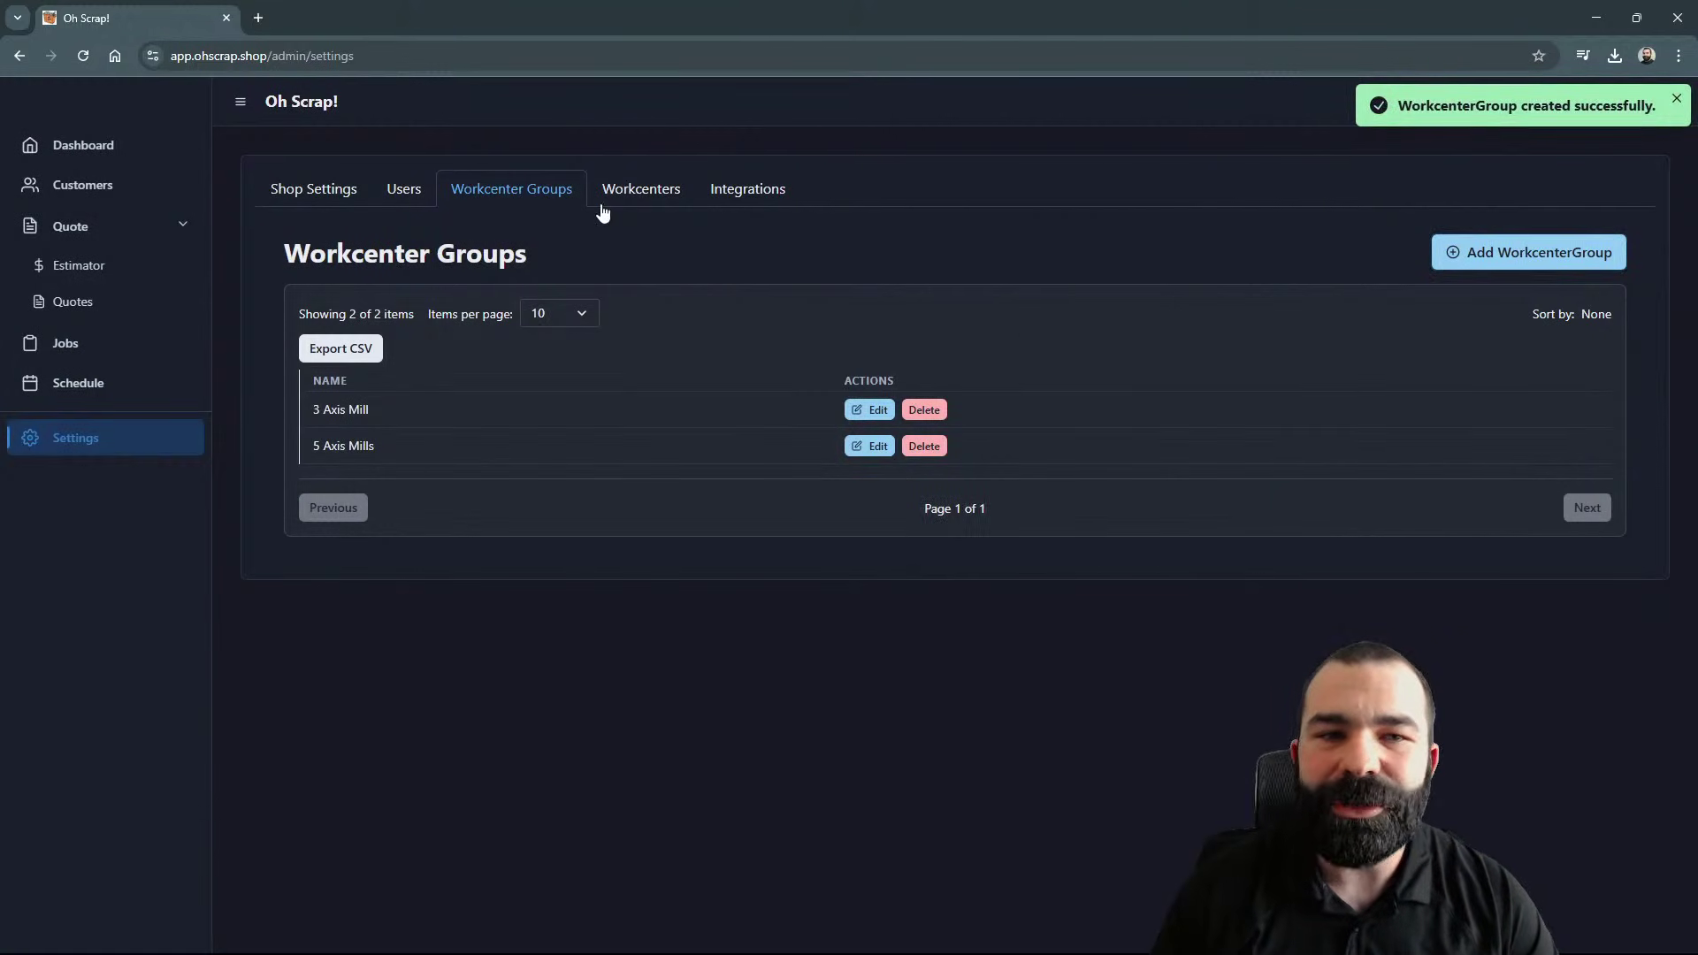
Step: Assign VF4 to the 3 Axis Mill group and UMC-1000 to 5 Axis Mills
{"action": "left_click", "coordinate": [626, 192]}
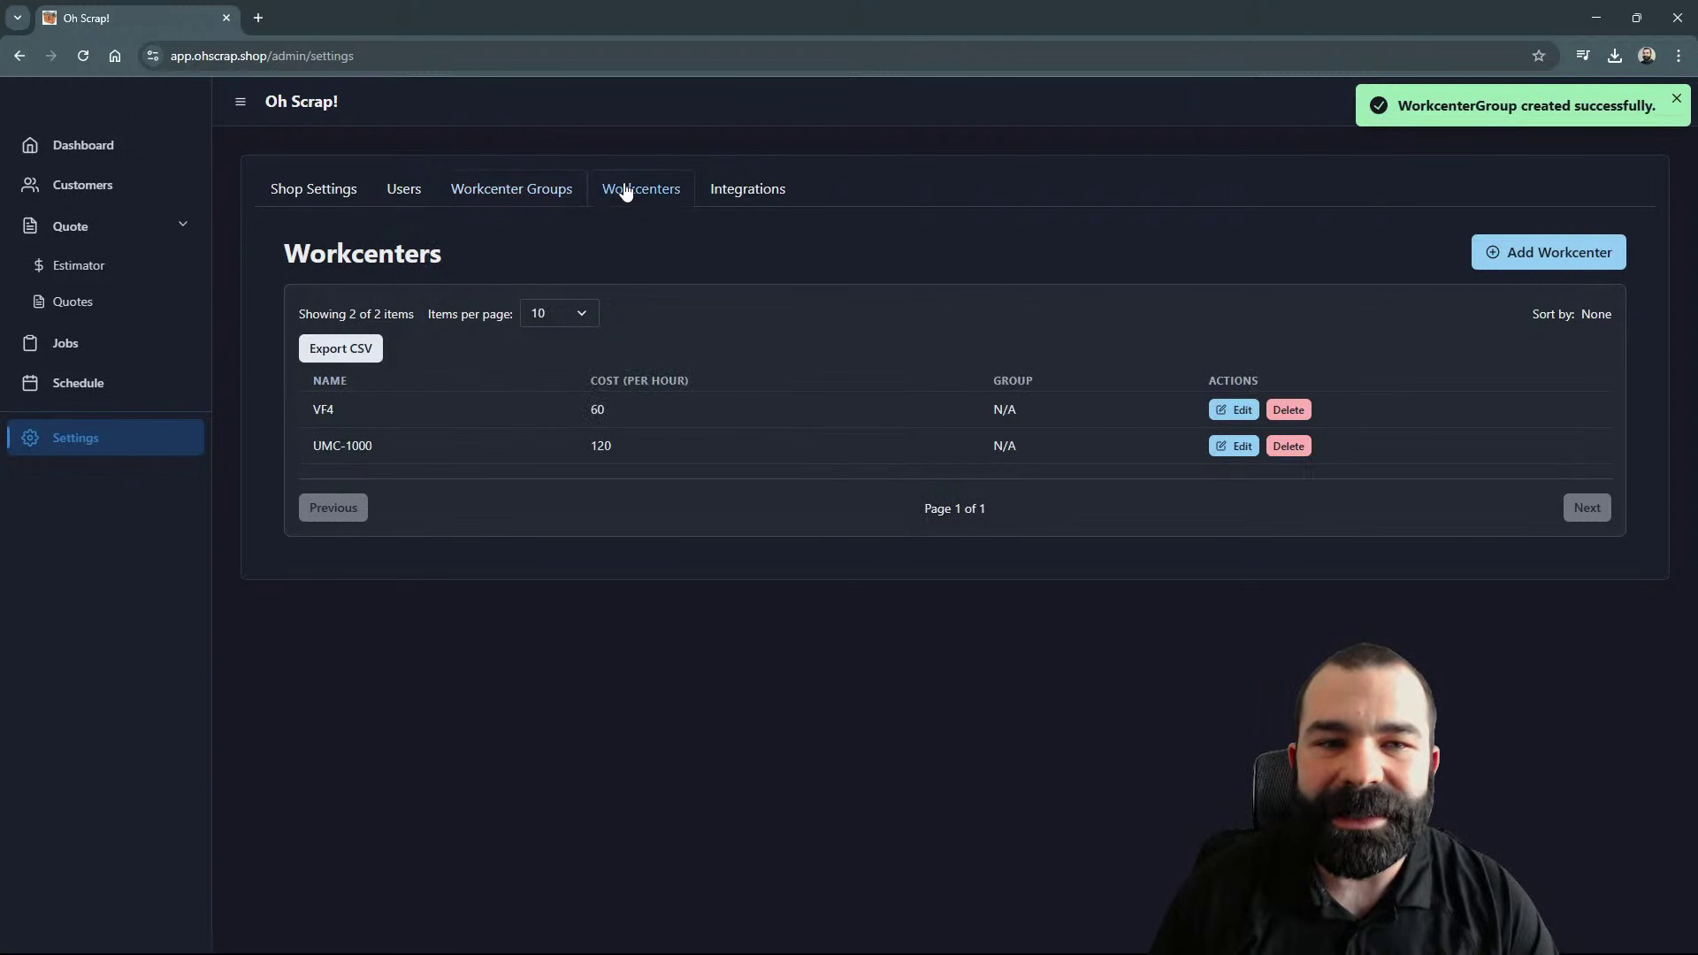
{"action": "left_click", "coordinate": [1236, 410]}
{"action": "left_click", "coordinate": [1318, 343]}
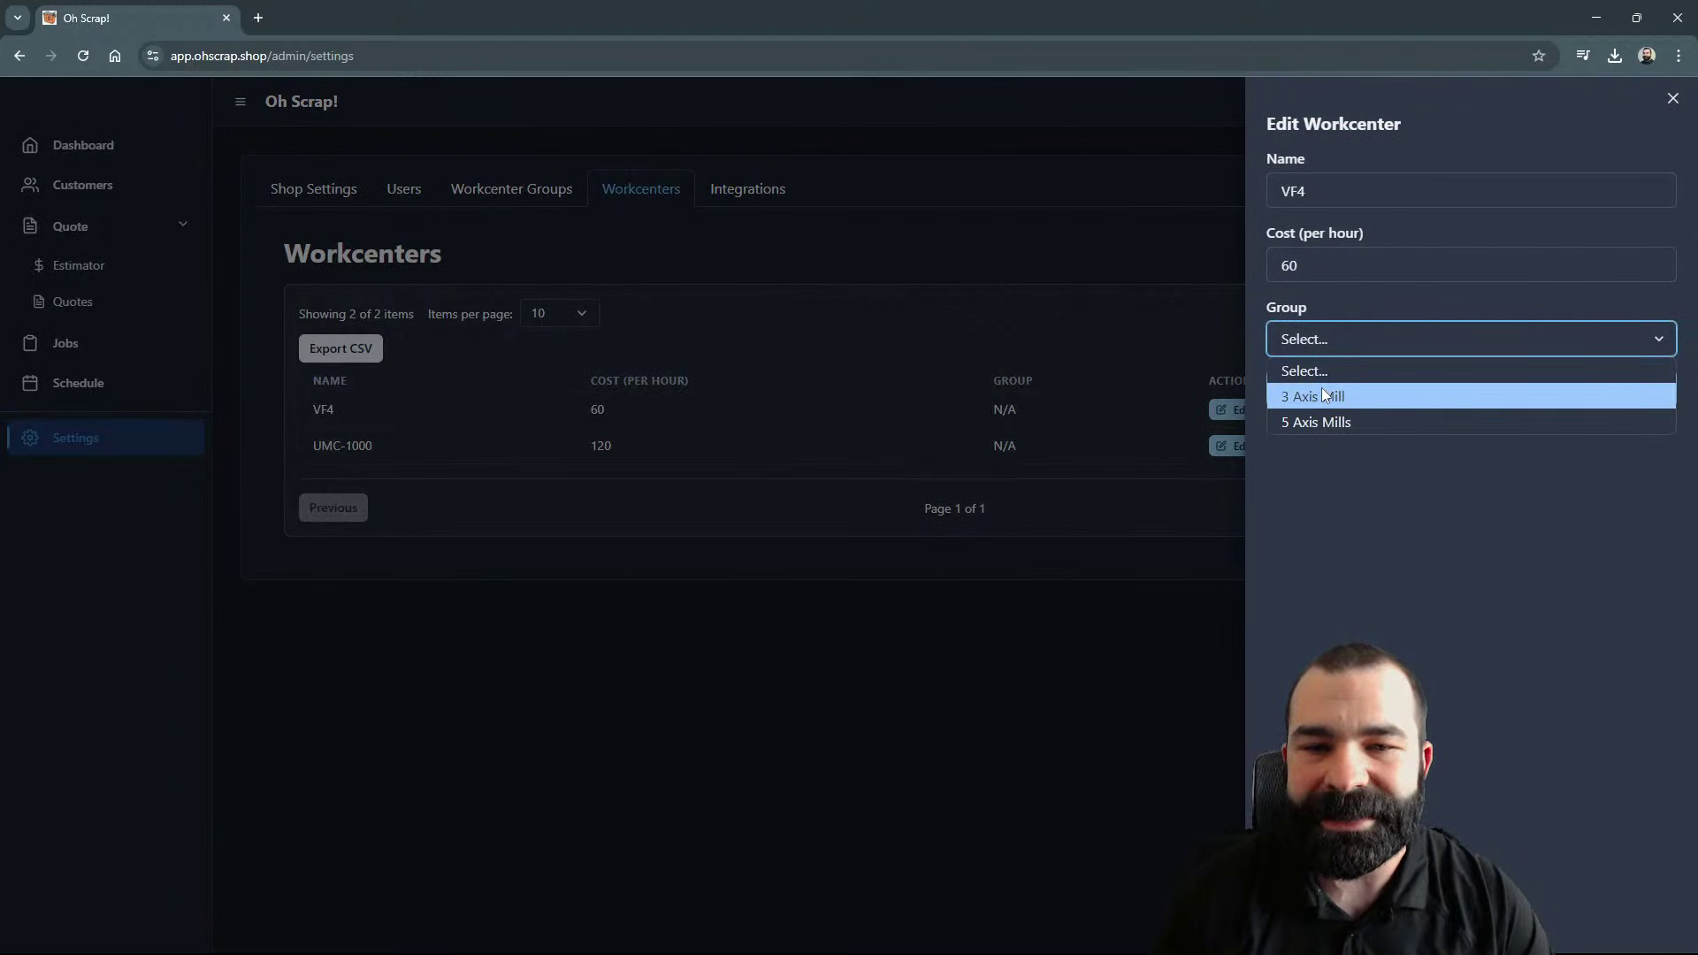
{"action": "left_click", "coordinate": [1322, 387]}
{"action": "left_click", "coordinate": [1423, 403]}
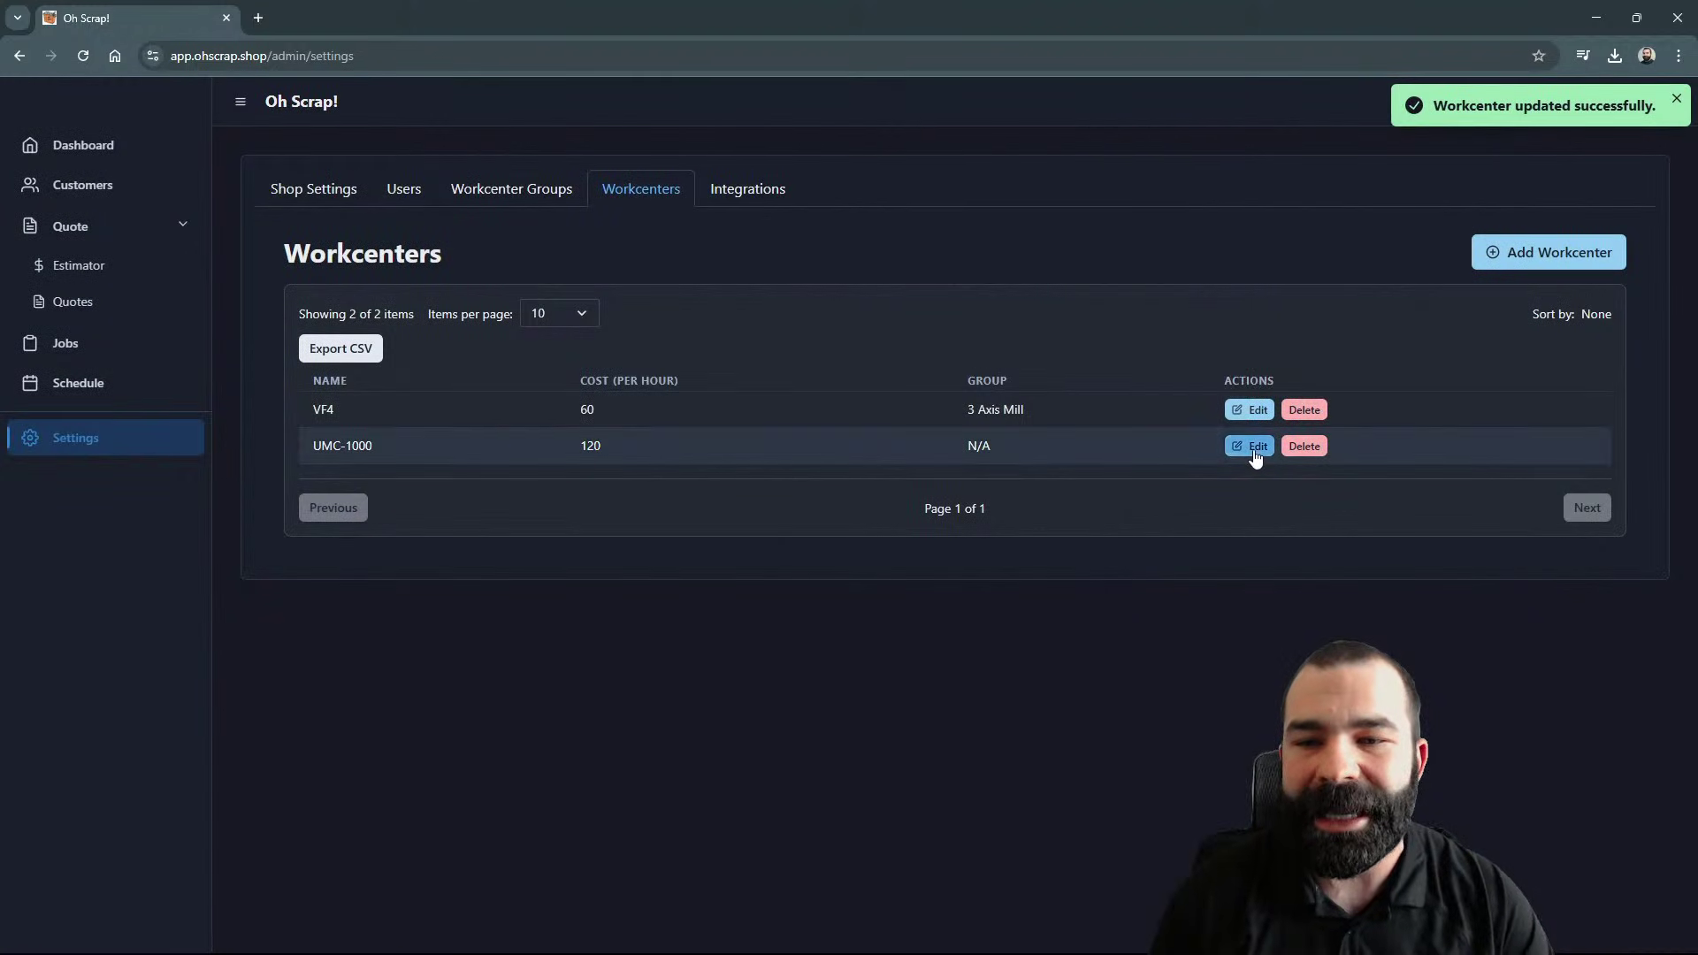
{"action": "left_click", "coordinate": [1253, 447]}
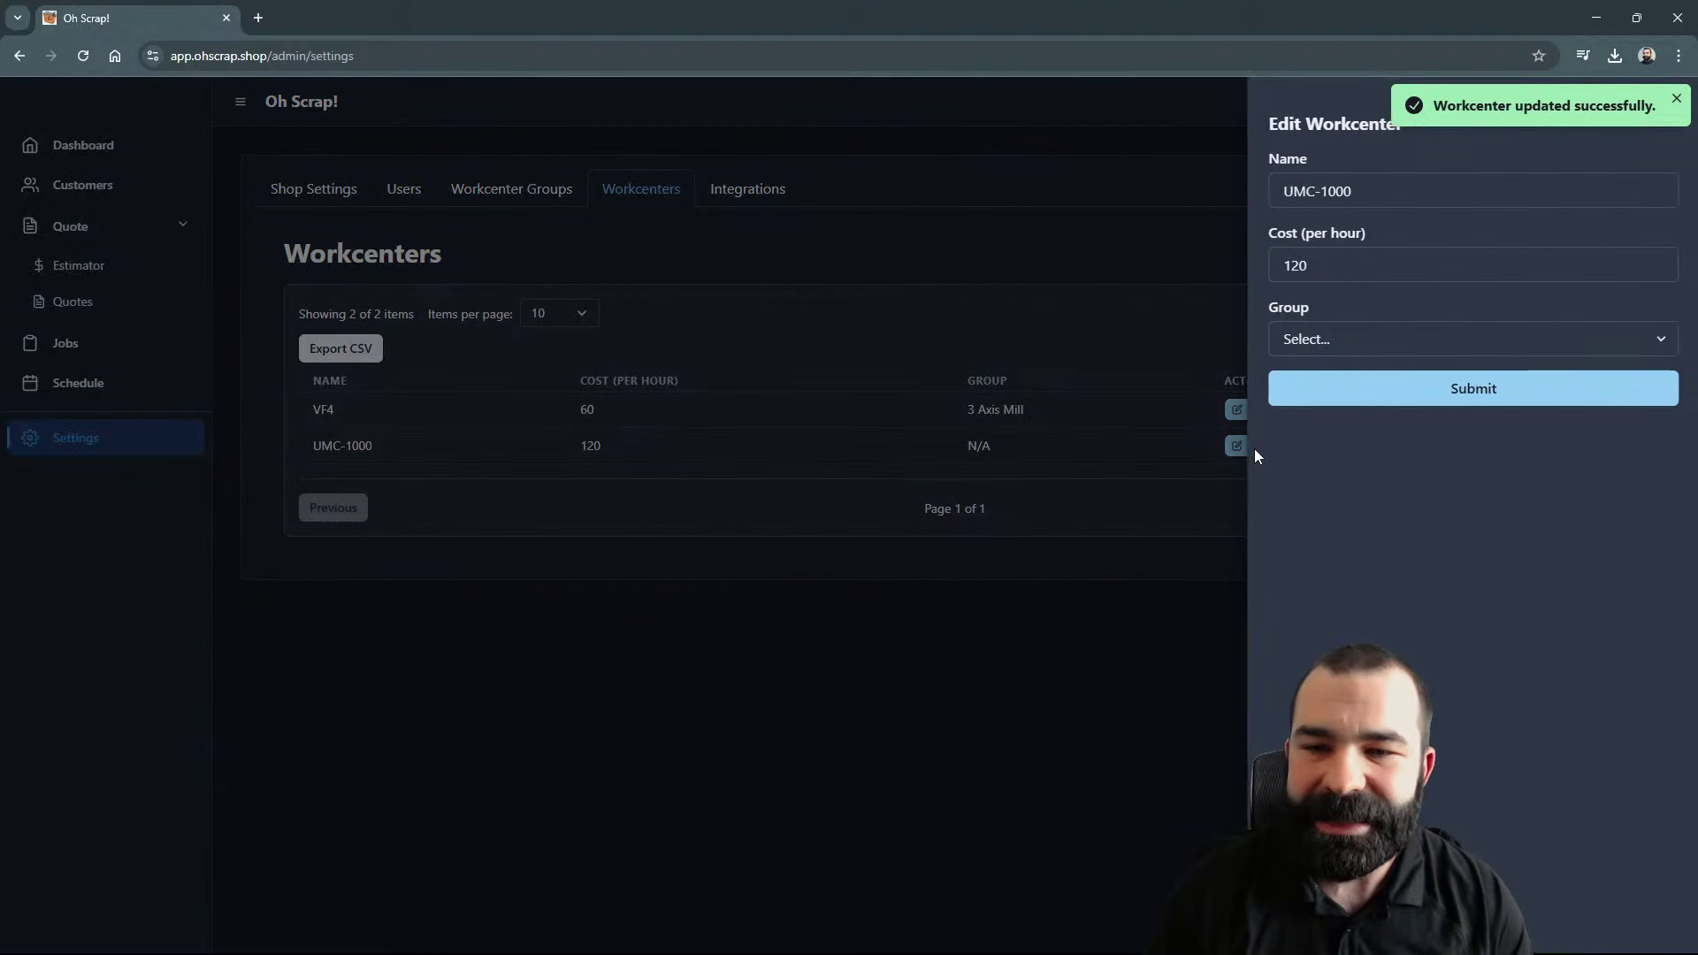
{"action": "left_click", "coordinate": [1309, 345]}
{"action": "left_click", "coordinate": [1307, 421]}
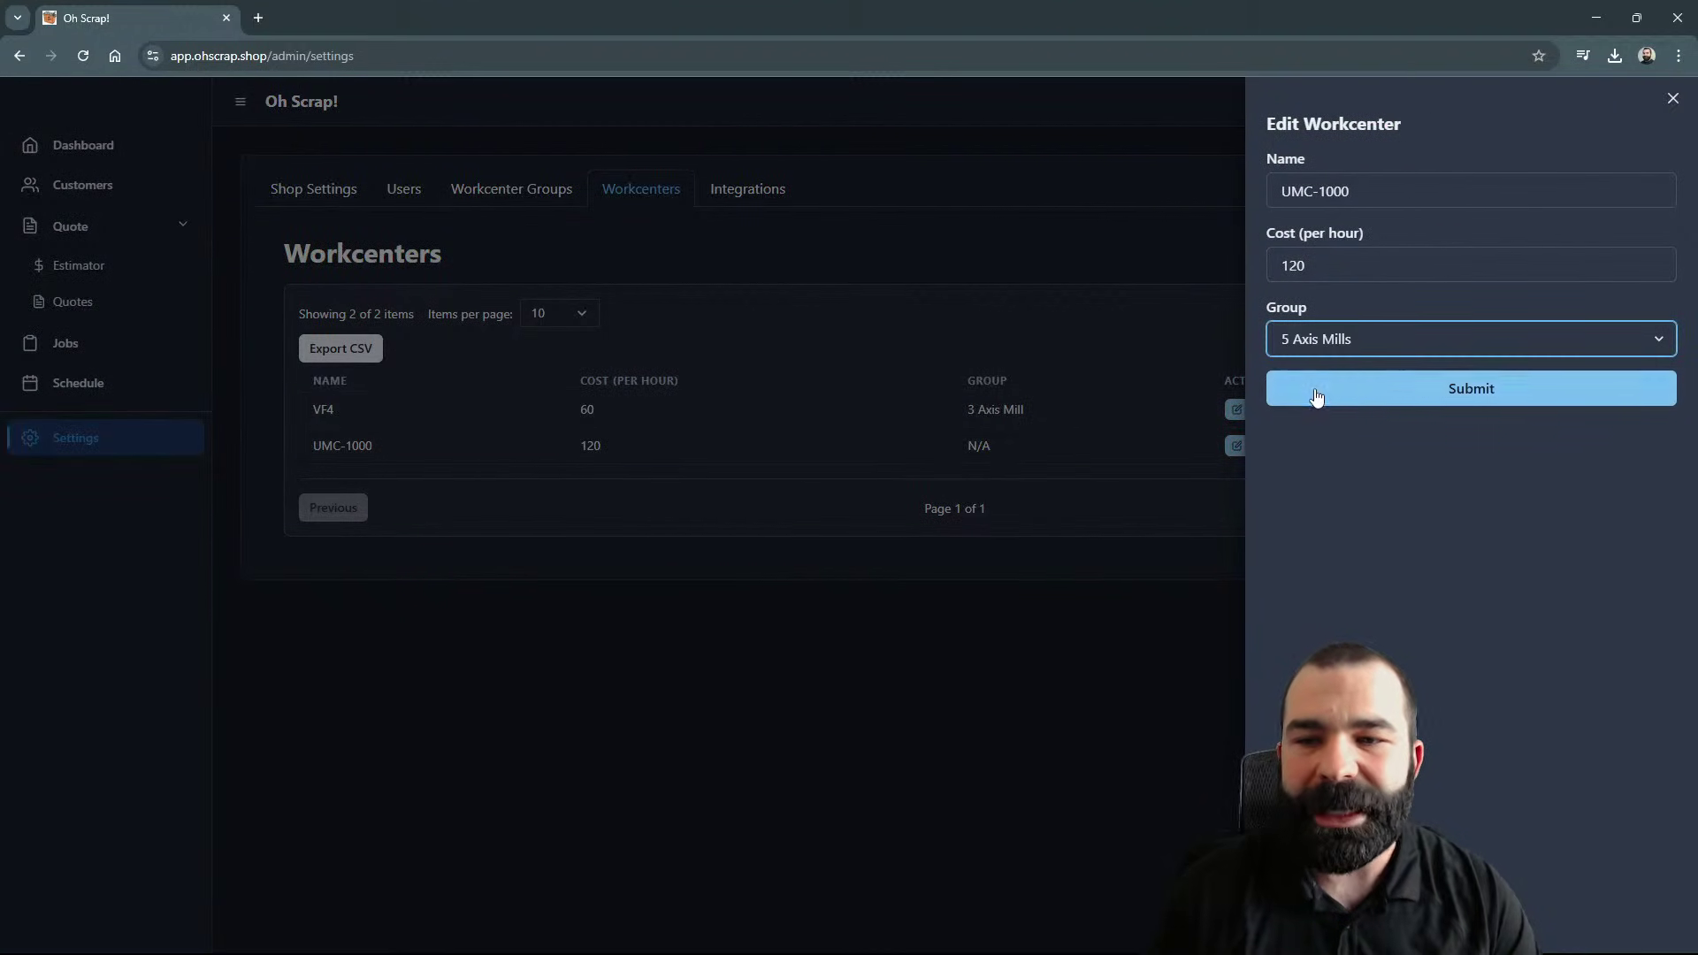
{"action": "left_click", "coordinate": [1415, 387]}
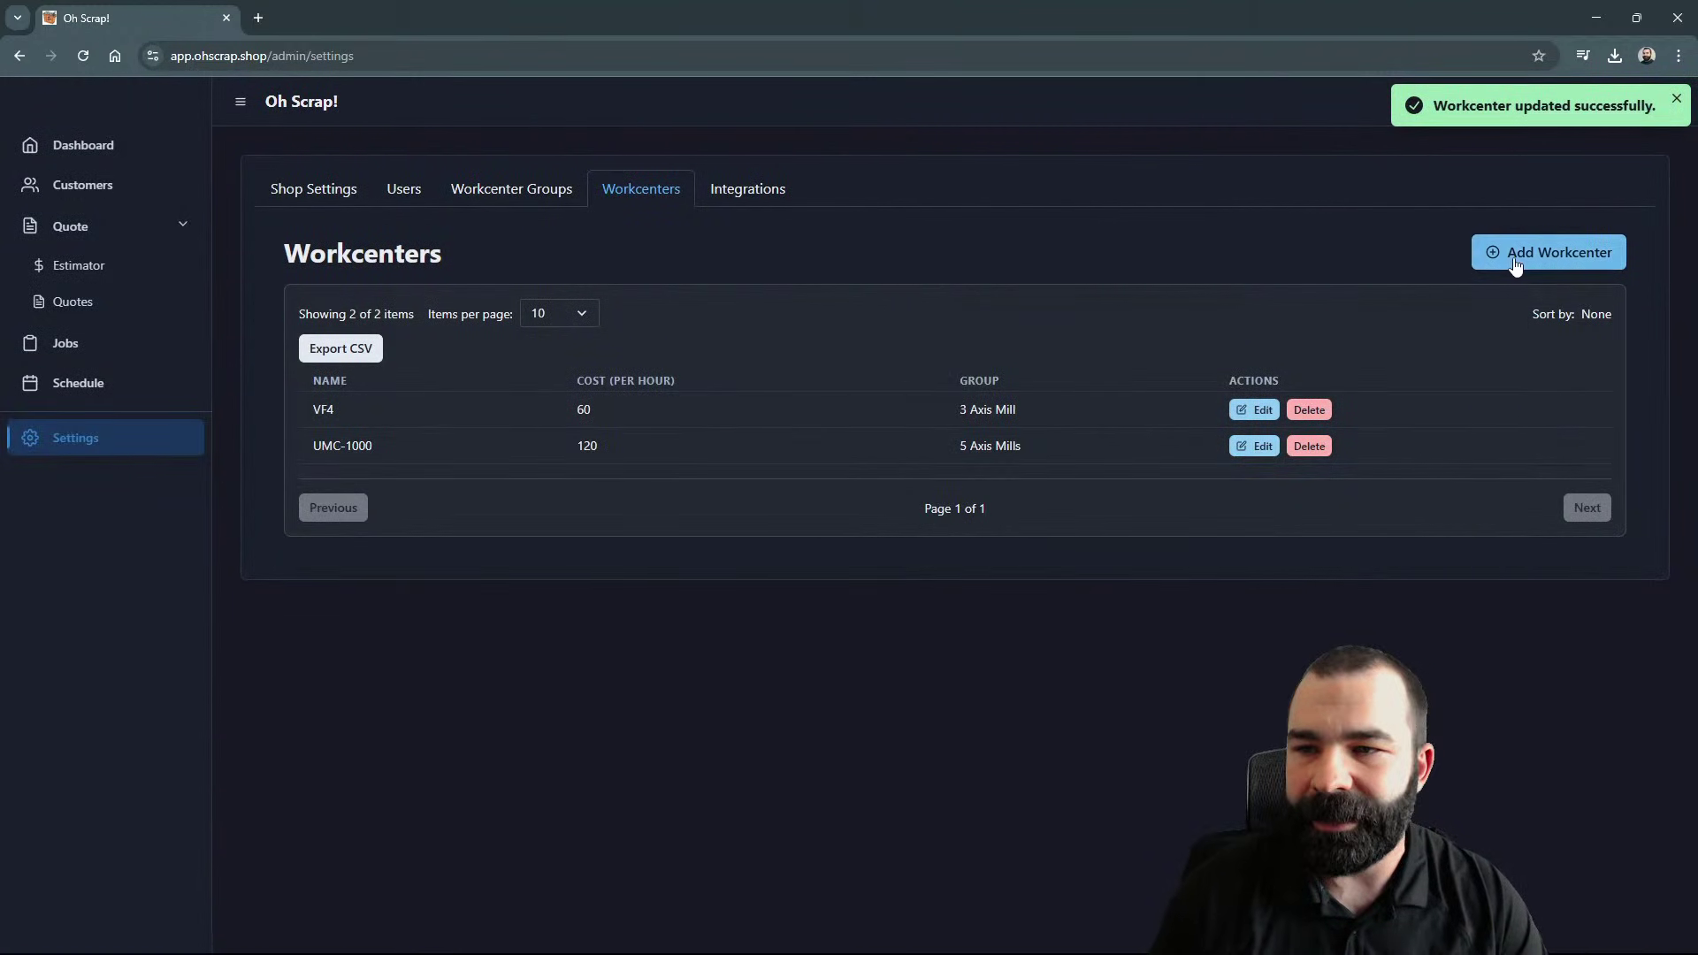
Step: Add a Saw workcenter costing 40 per hour
{"action": "left_click", "coordinate": [1516, 254]}
{"action": "left_click", "coordinate": [1323, 192]}
{"action": "type", "text": "Saw"}
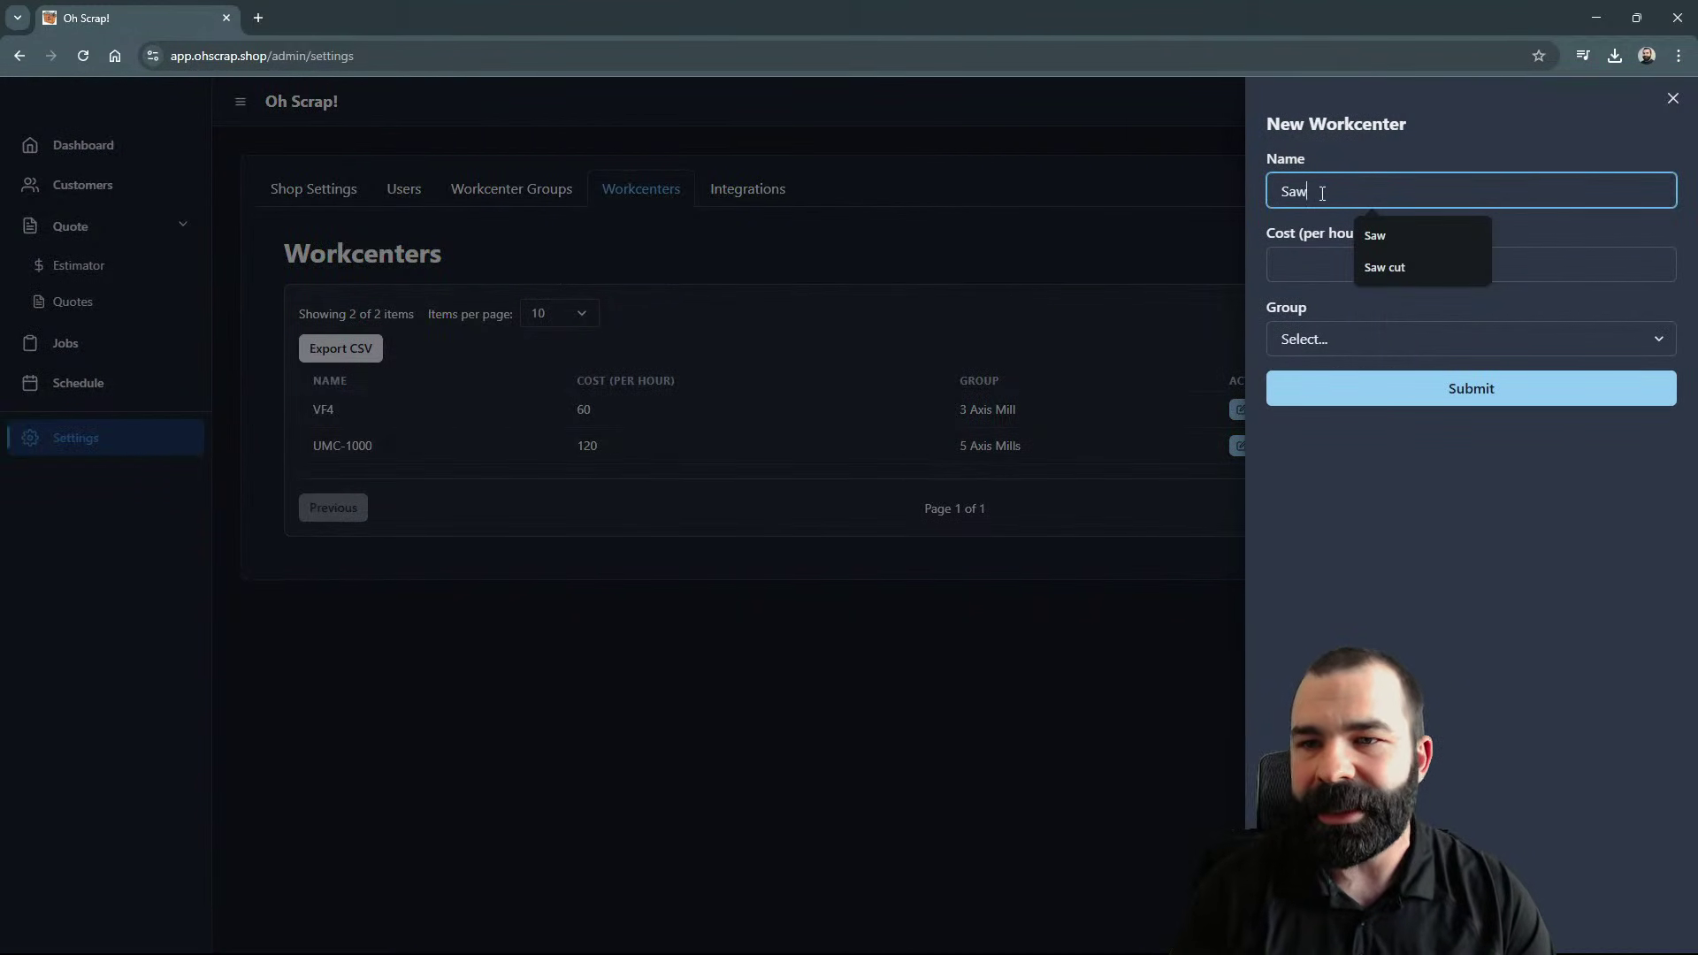
{"action": "key", "text": "Tab"}
{"action": "type", "text": "40"}
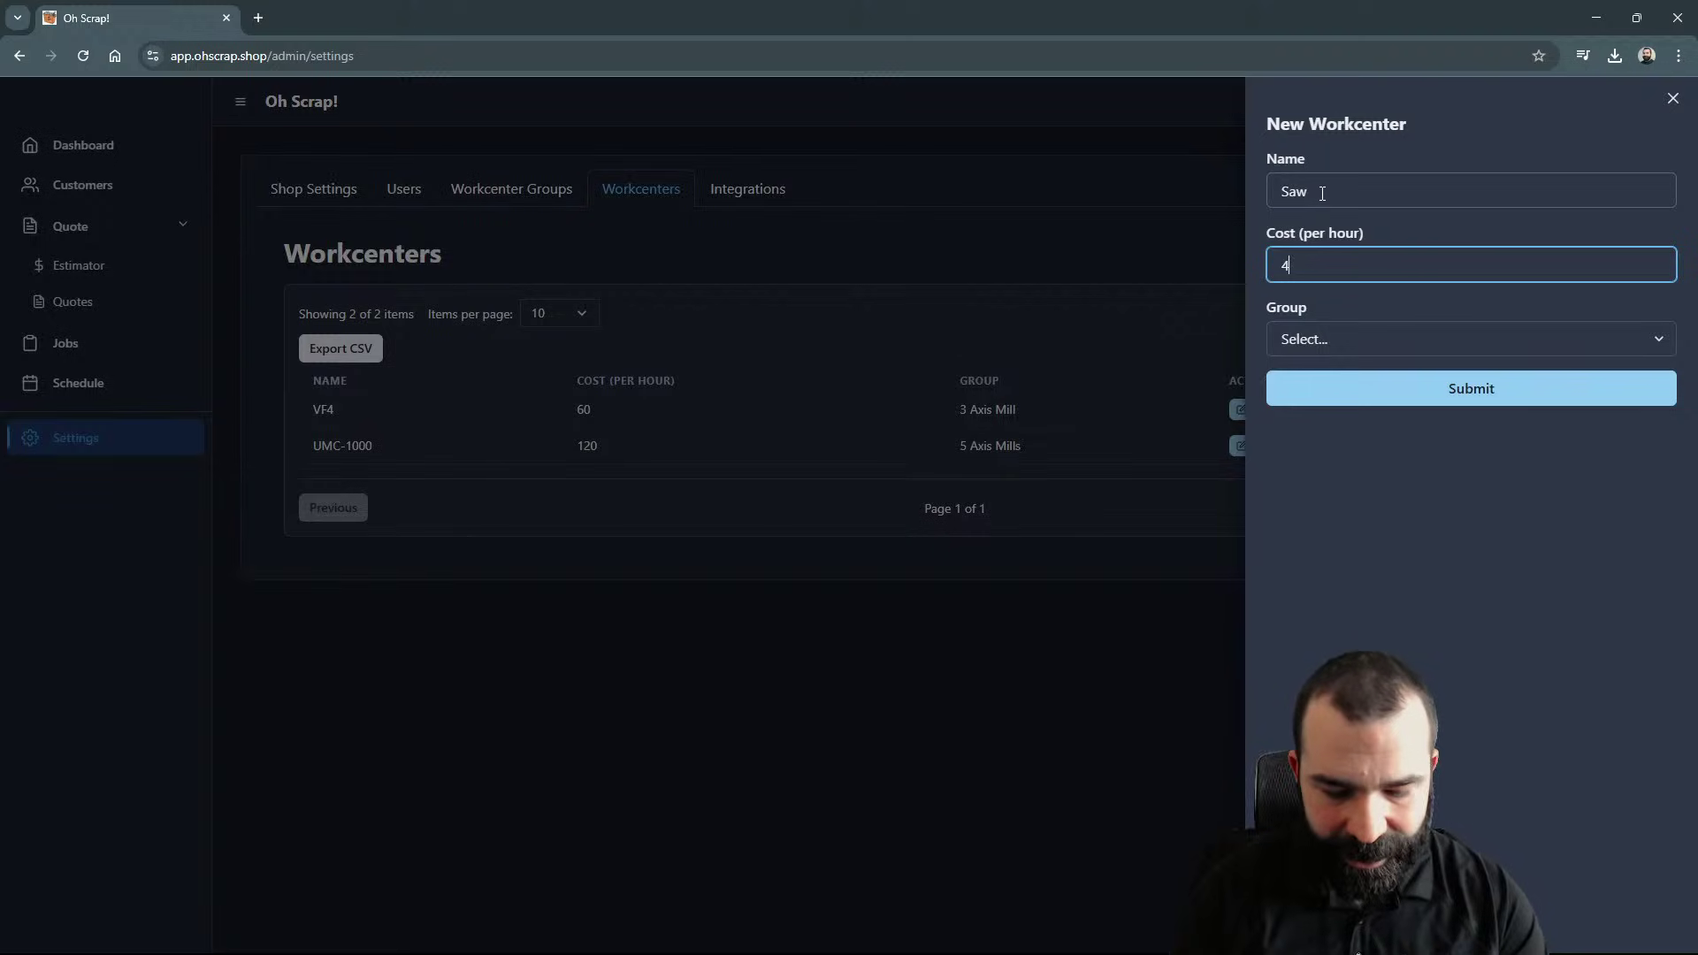
{"action": "left_click", "coordinate": [1372, 398]}
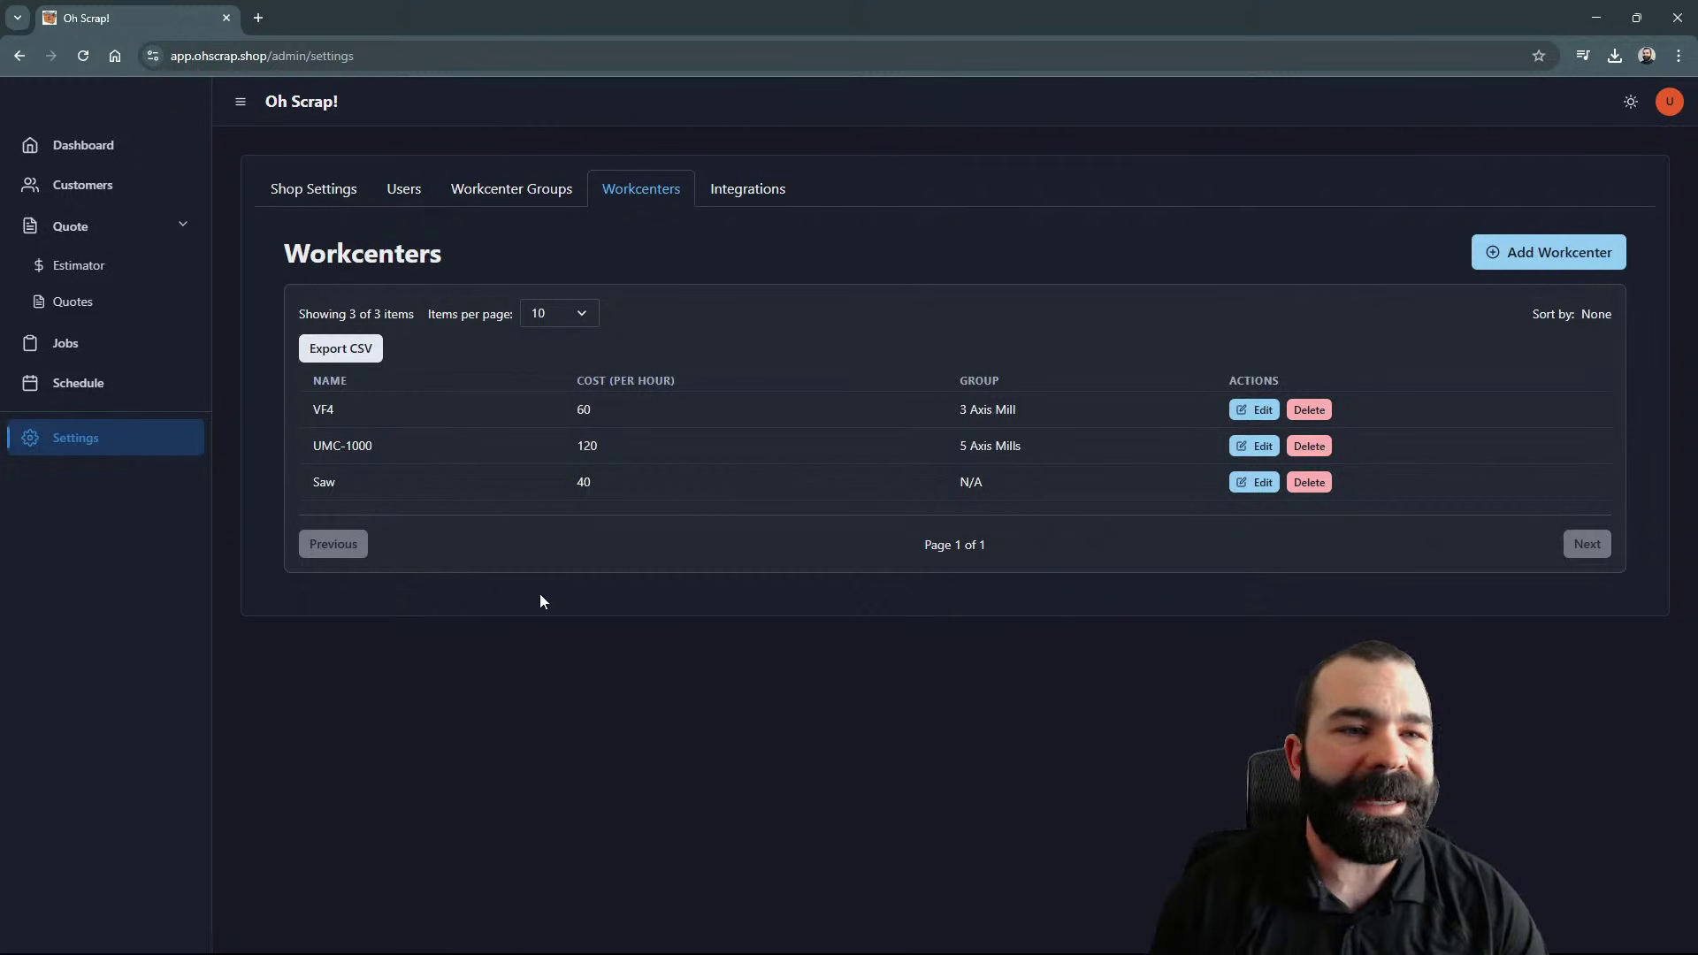
Step: Add a new customer with name and e-mail, then return to the Estimator
{"action": "left_click", "coordinate": [118, 269]}
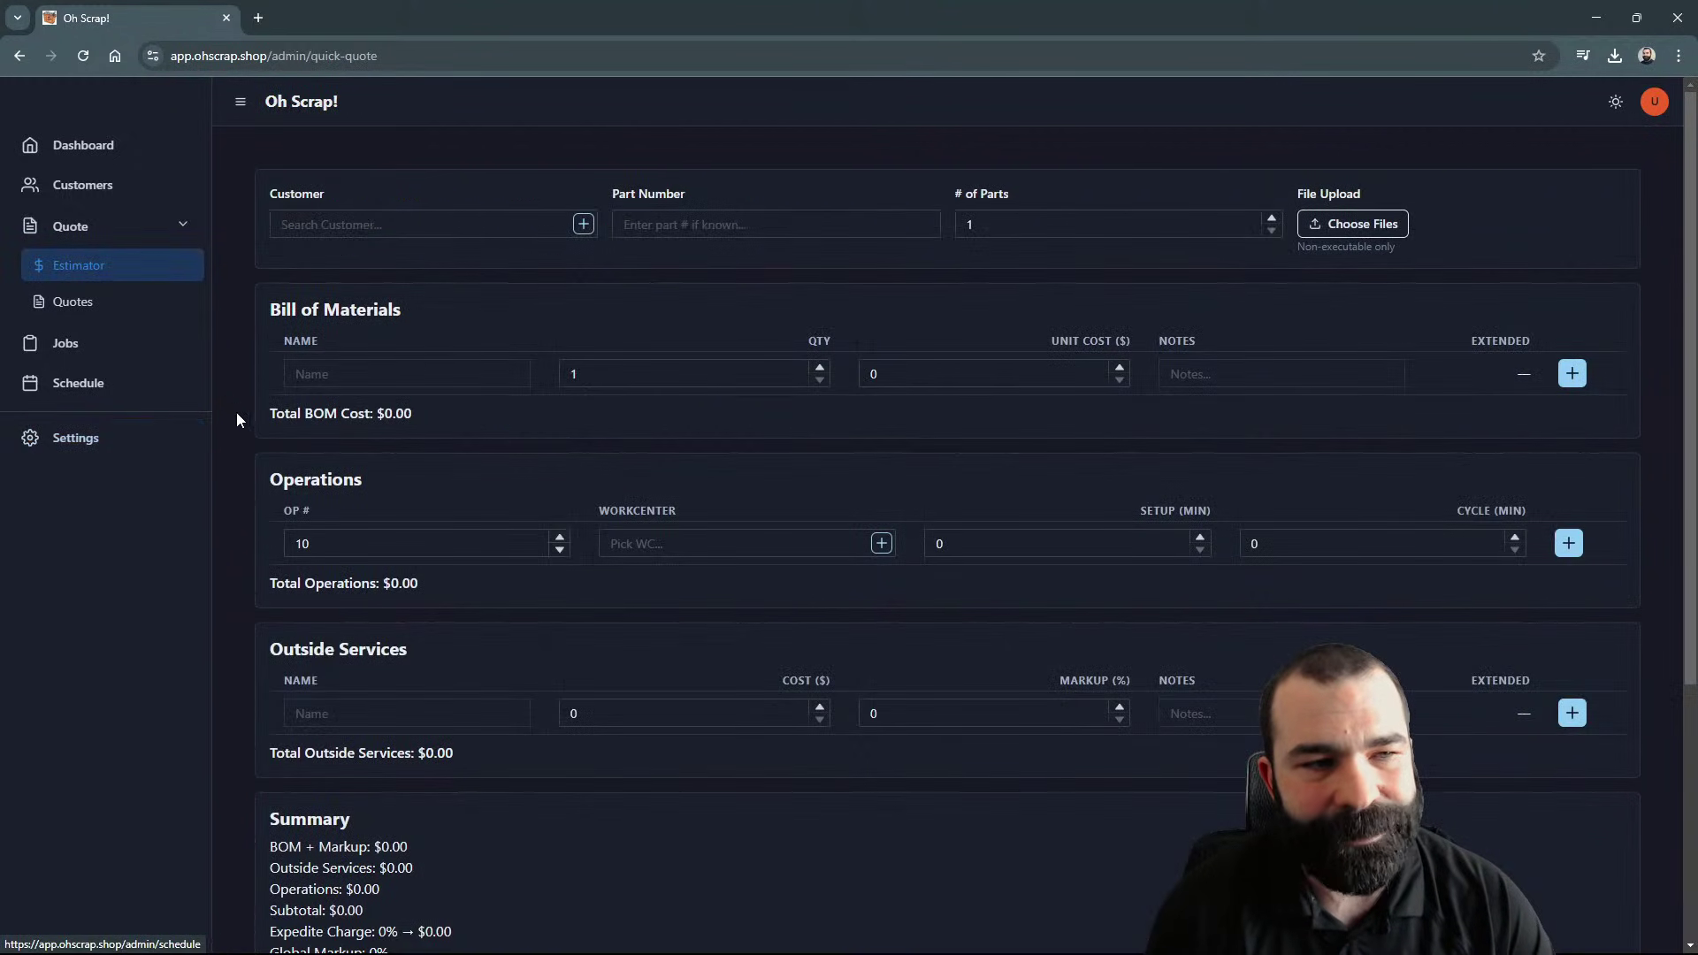
{"action": "left_click", "coordinate": [170, 194]}
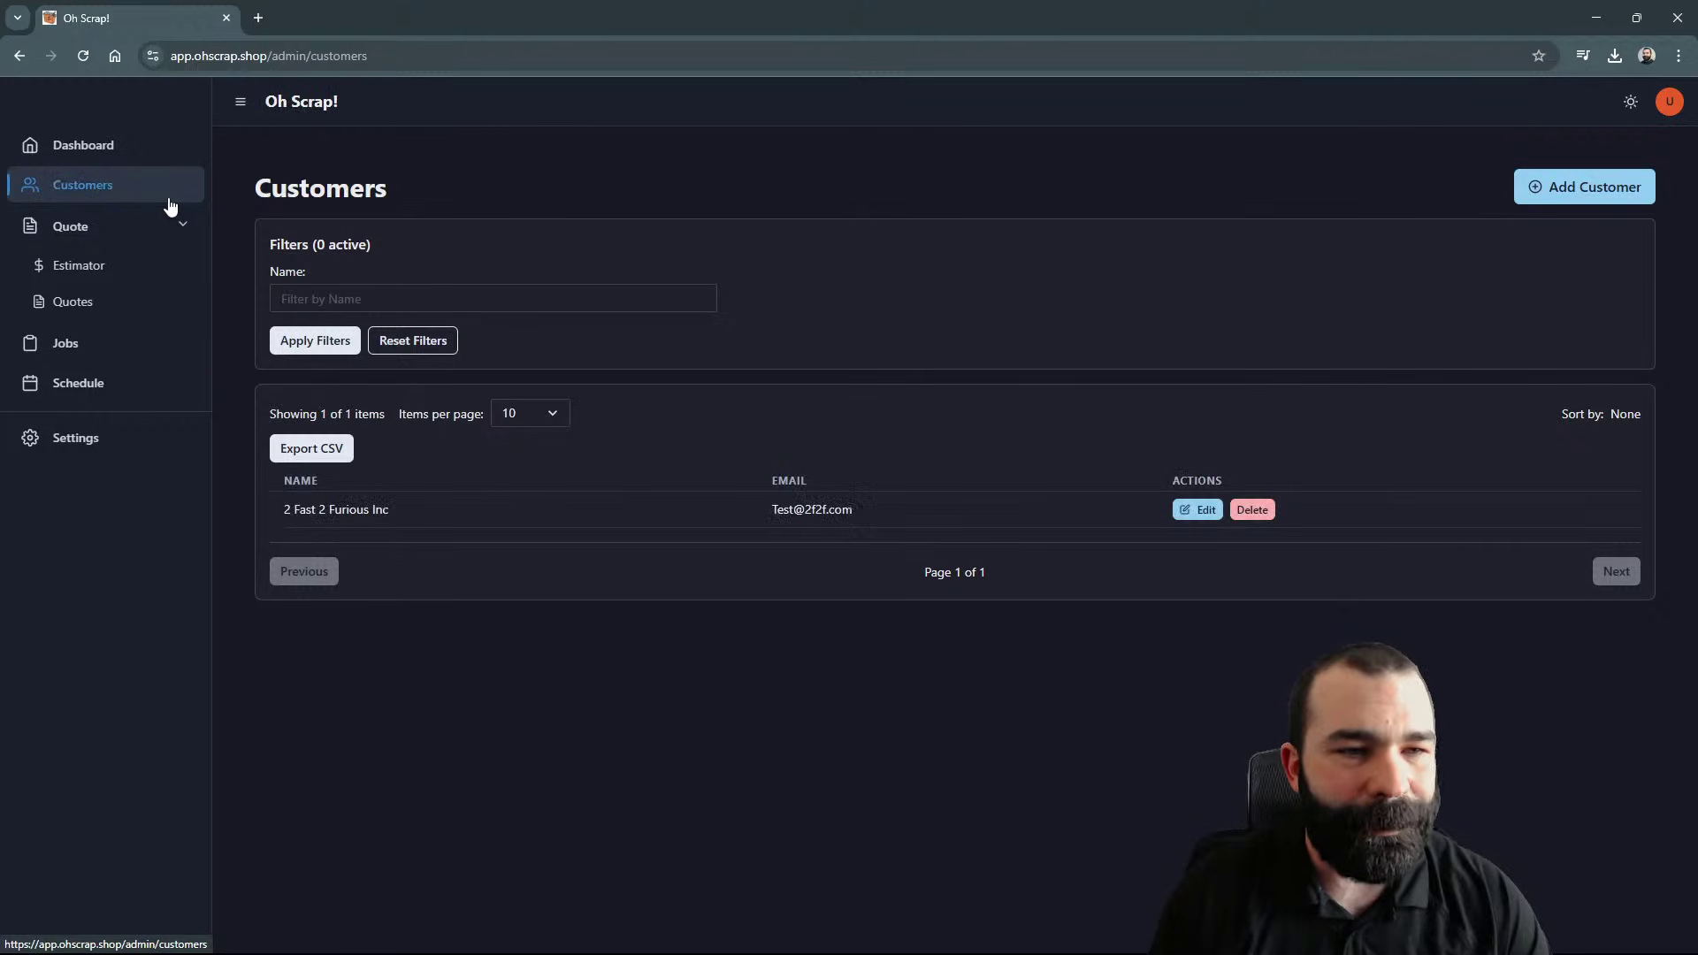
{"action": "left_click", "coordinate": [1570, 186]}
{"action": "left_click", "coordinate": [1339, 188]}
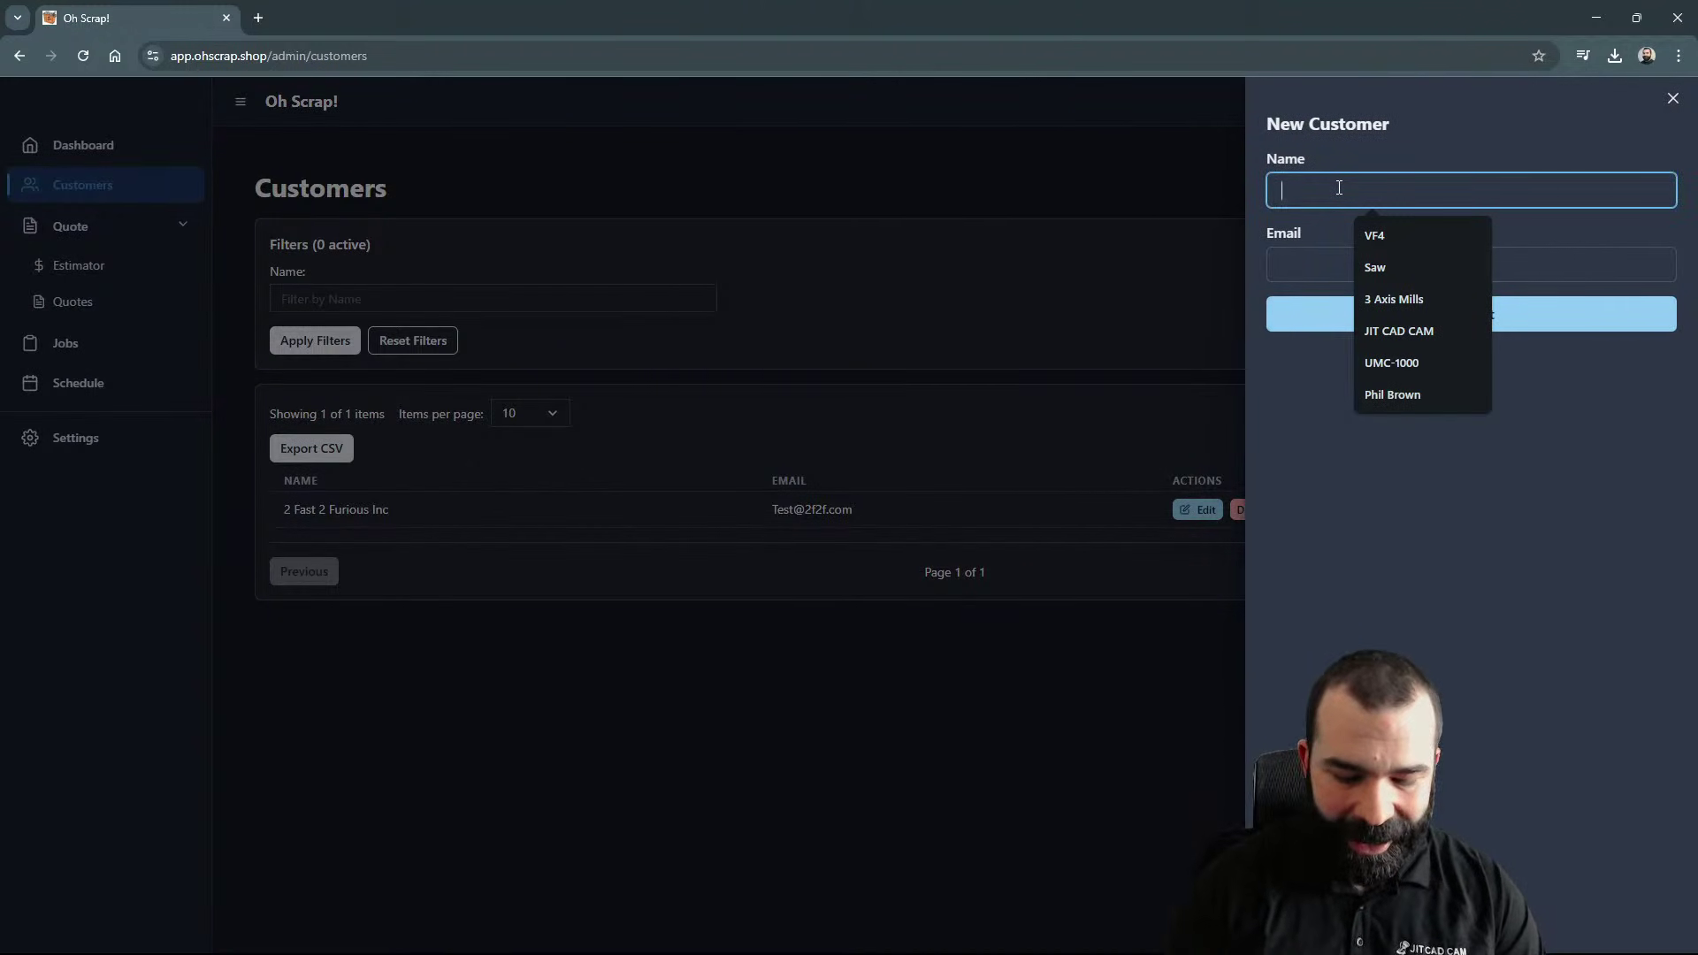
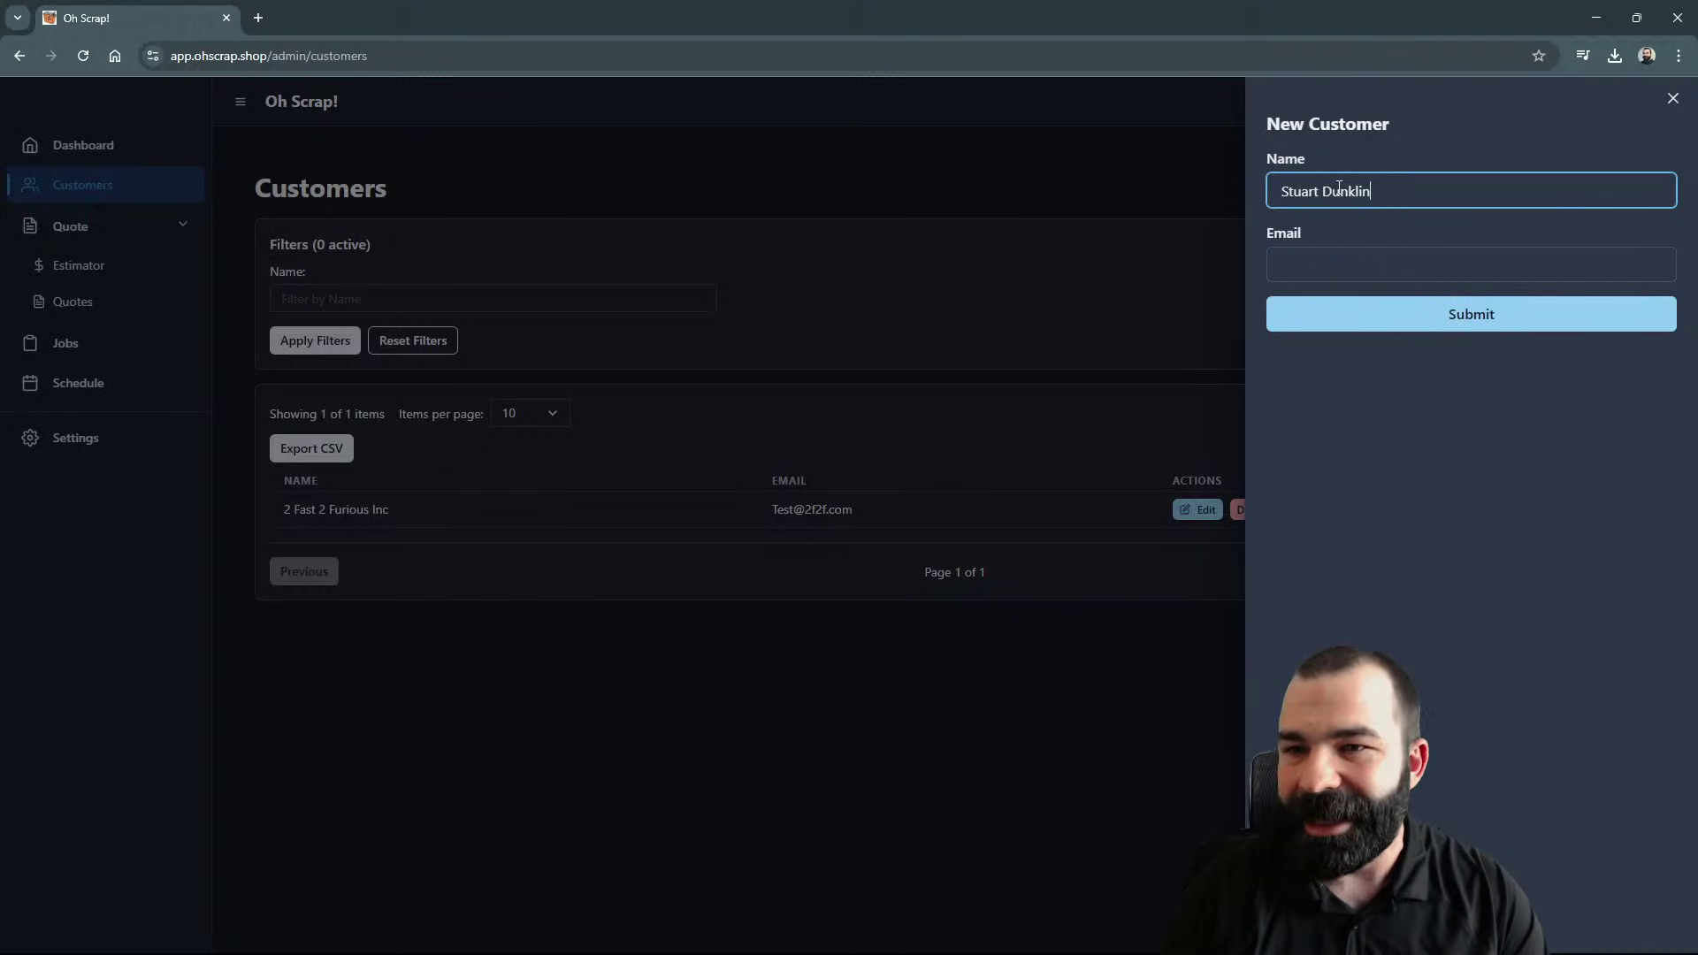
{"action": "key", "text": "Tab"}
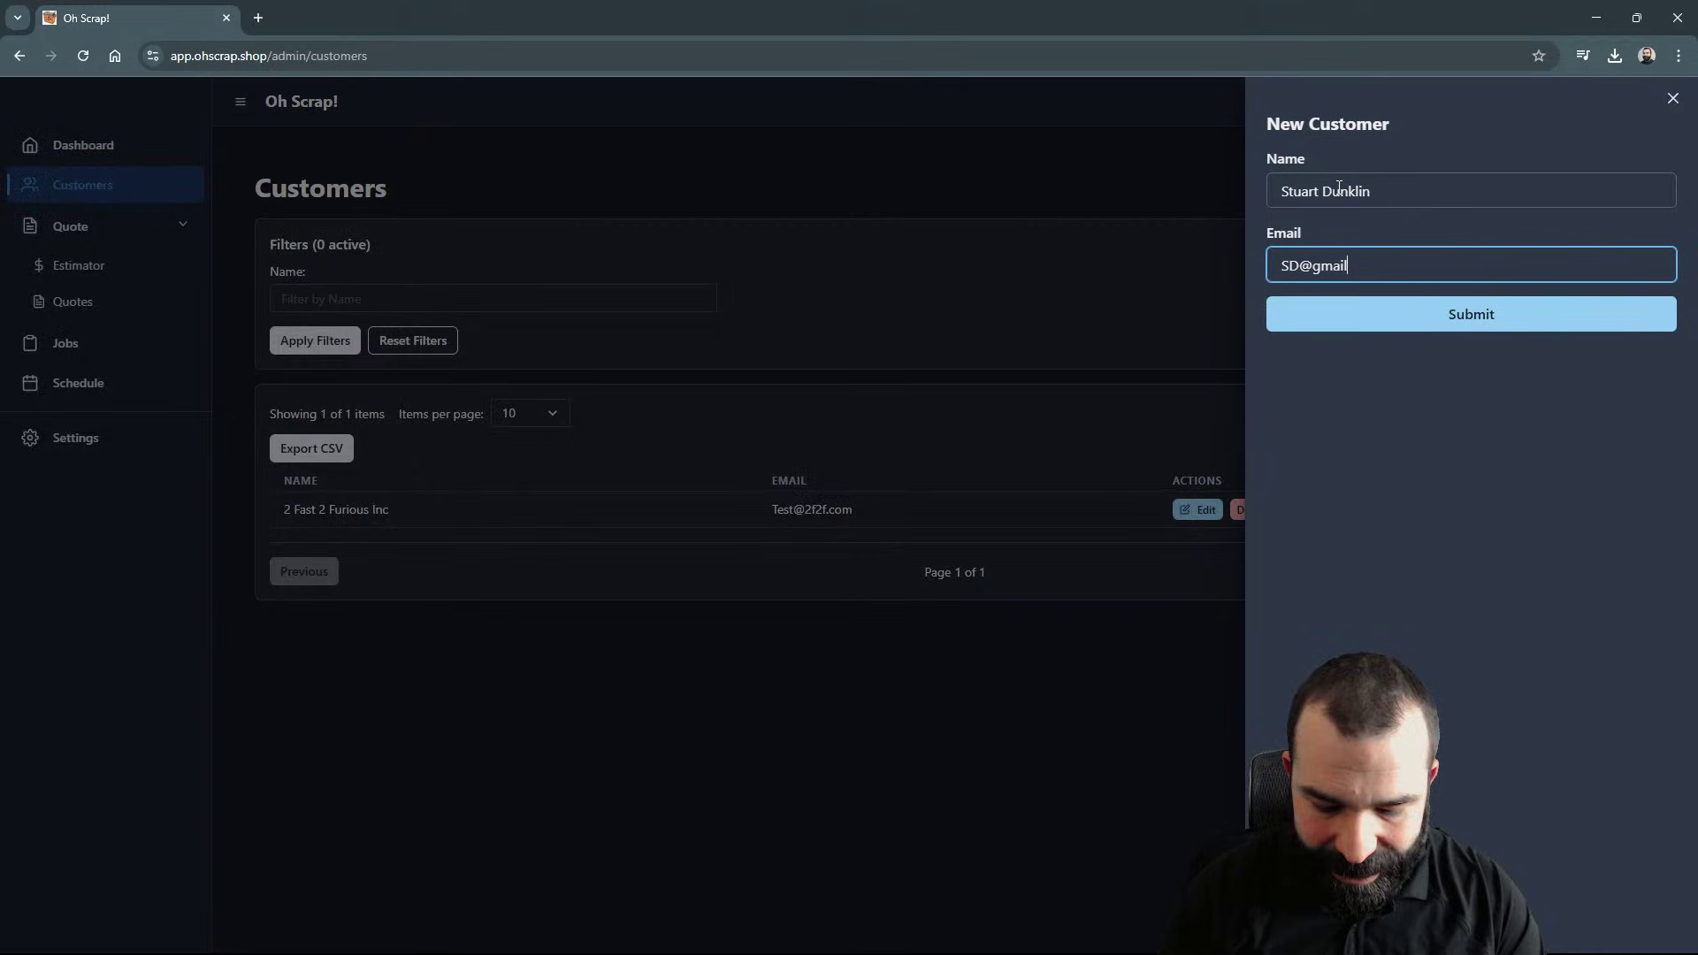
{"action": "left_click", "coordinate": [1429, 314]}
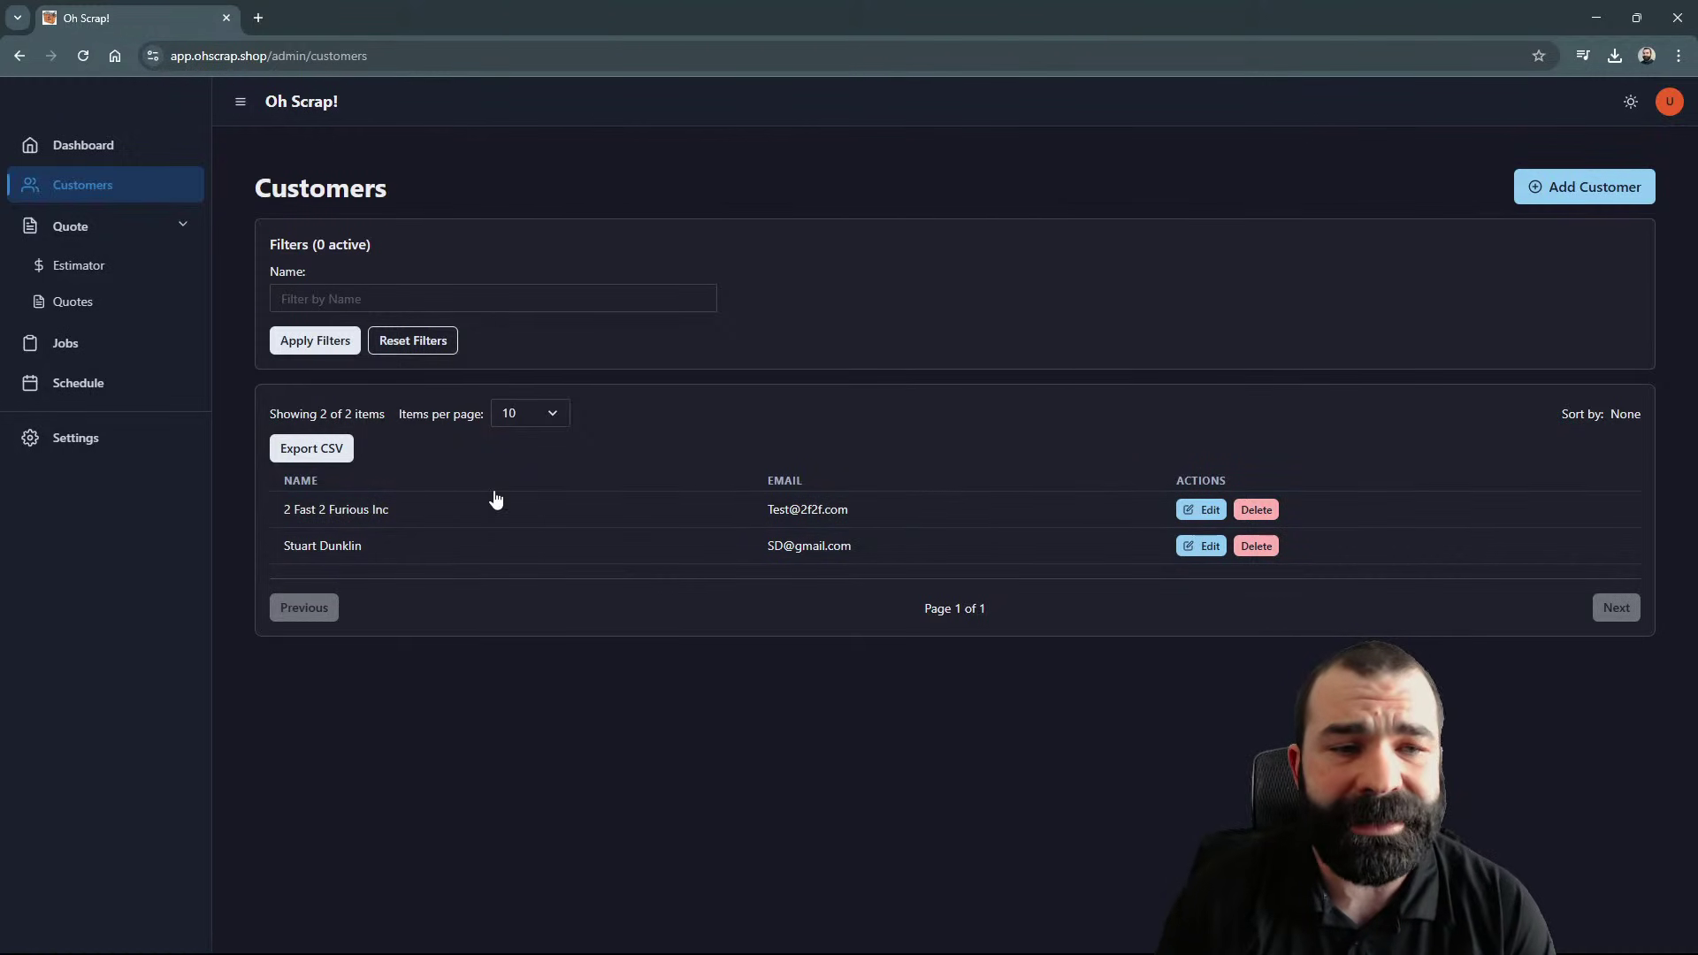
{"action": "left_click", "coordinate": [115, 276]}
Step: Select the newly added customer for the quote
{"action": "left_click", "coordinate": [430, 225]}
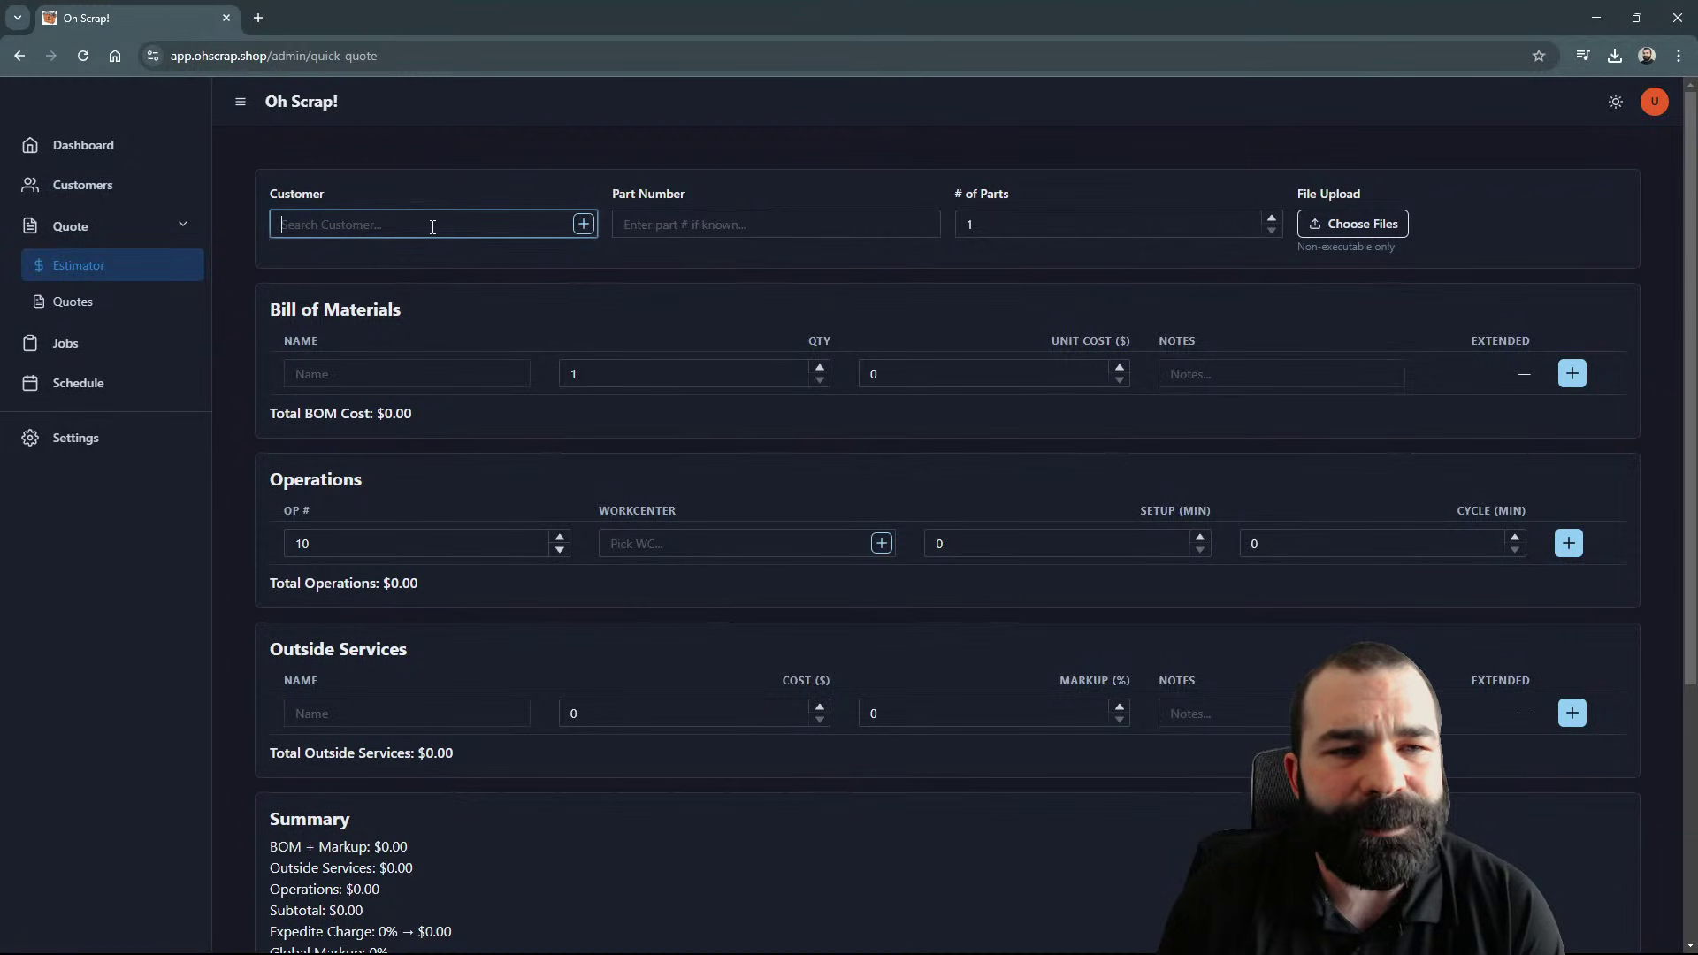
{"action": "type", "text": "stu"}
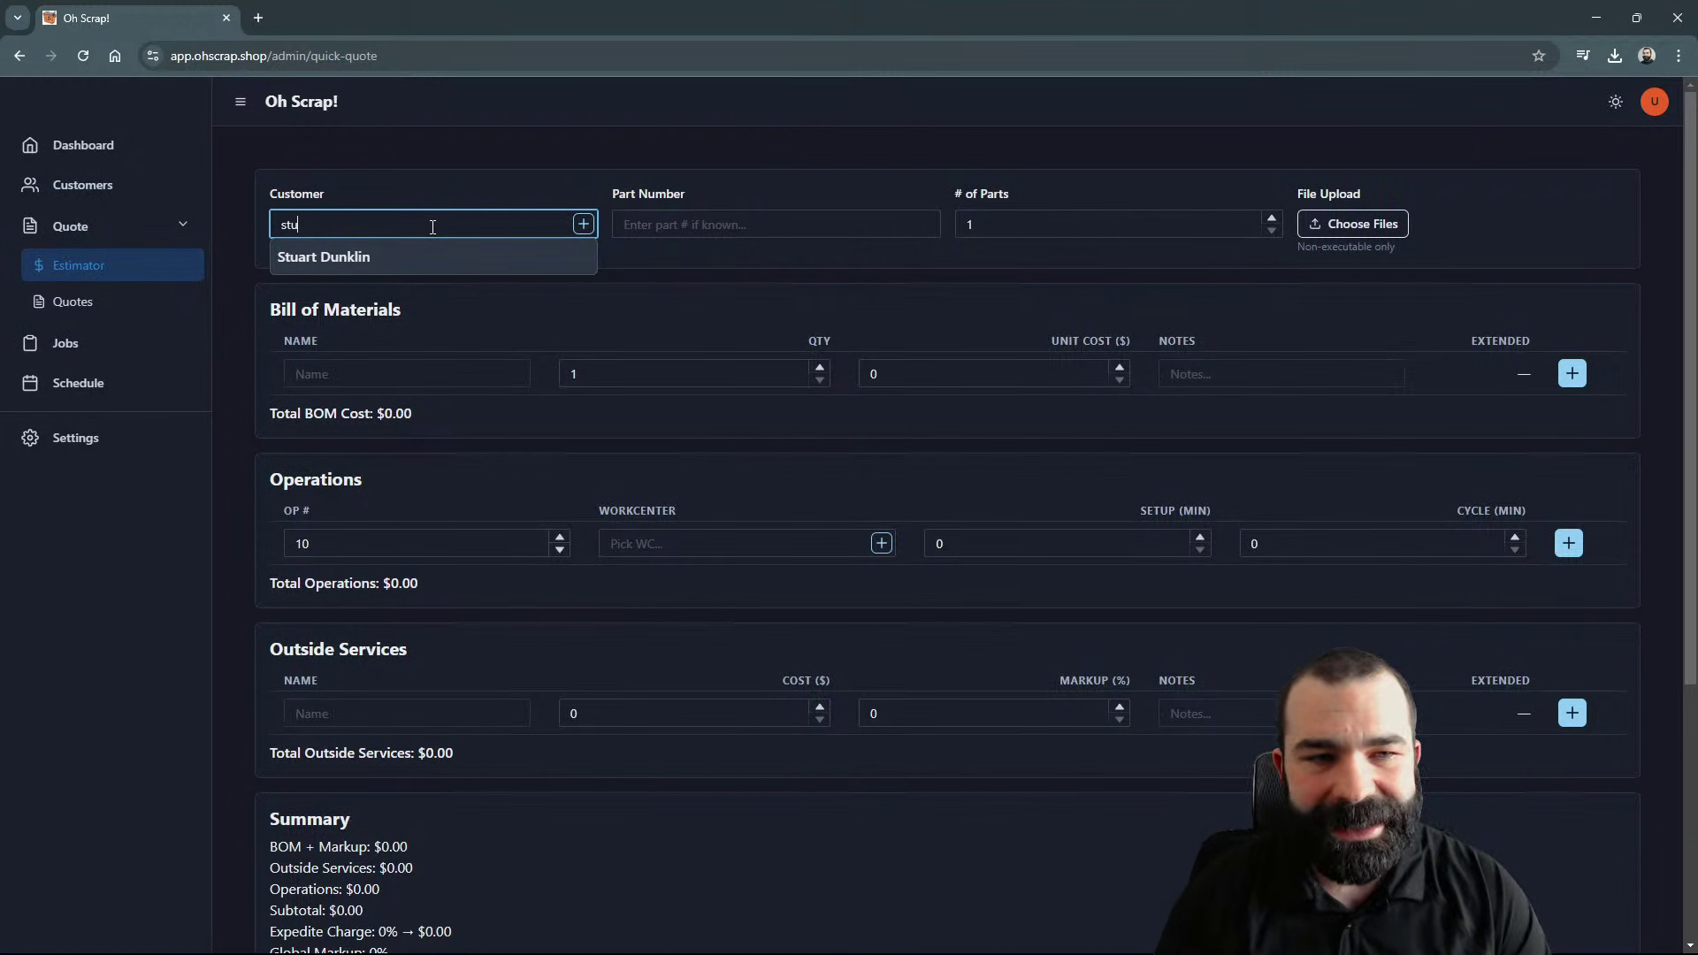
{"action": "left_click", "coordinate": [371, 259]}
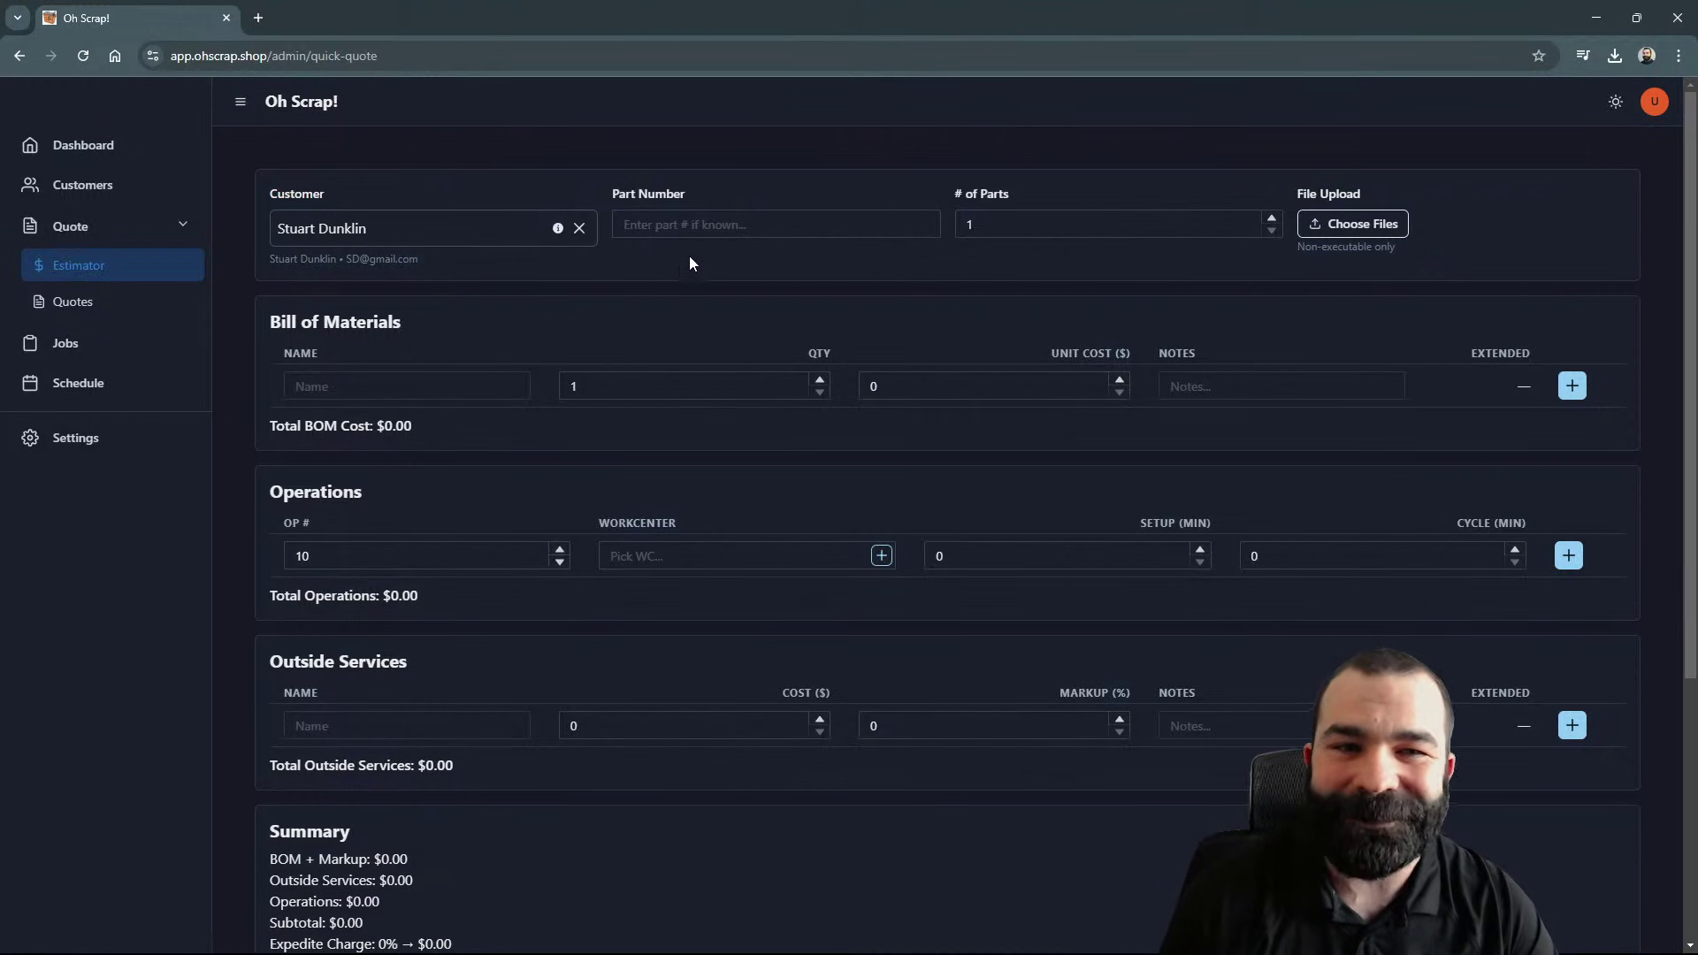
Step: Enter part number 1234 (Dog Bone) with 15 parts
{"action": "left_click", "coordinate": [699, 229]}
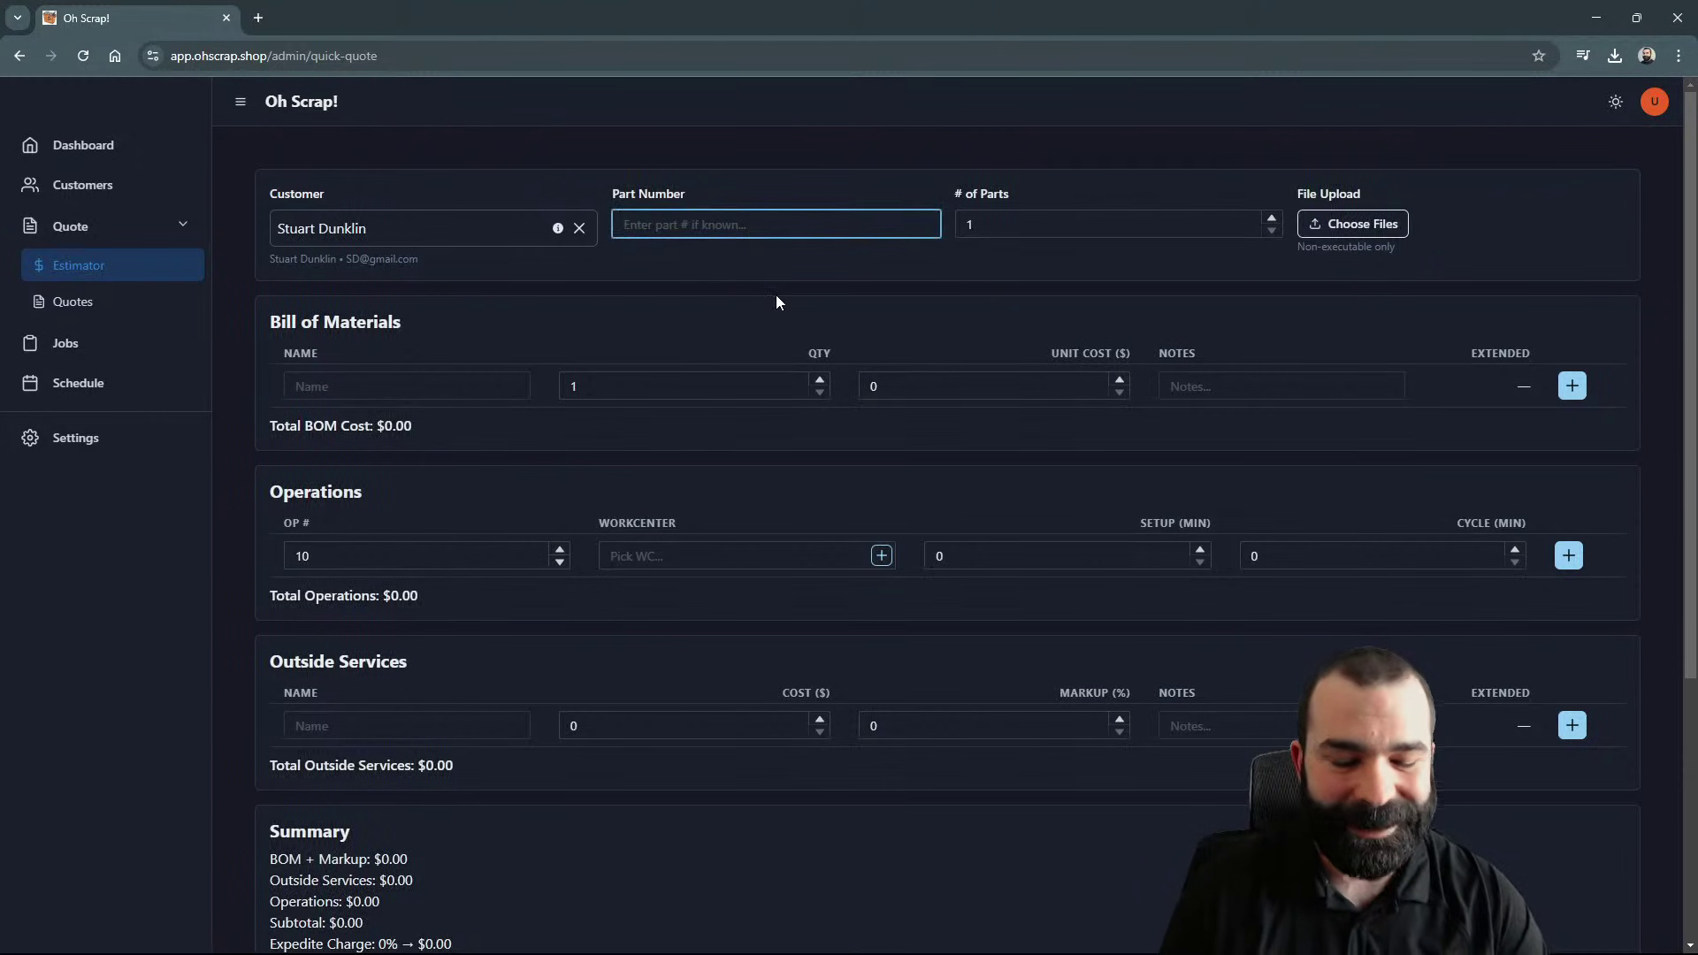
{"action": "type", "text": "1234"}
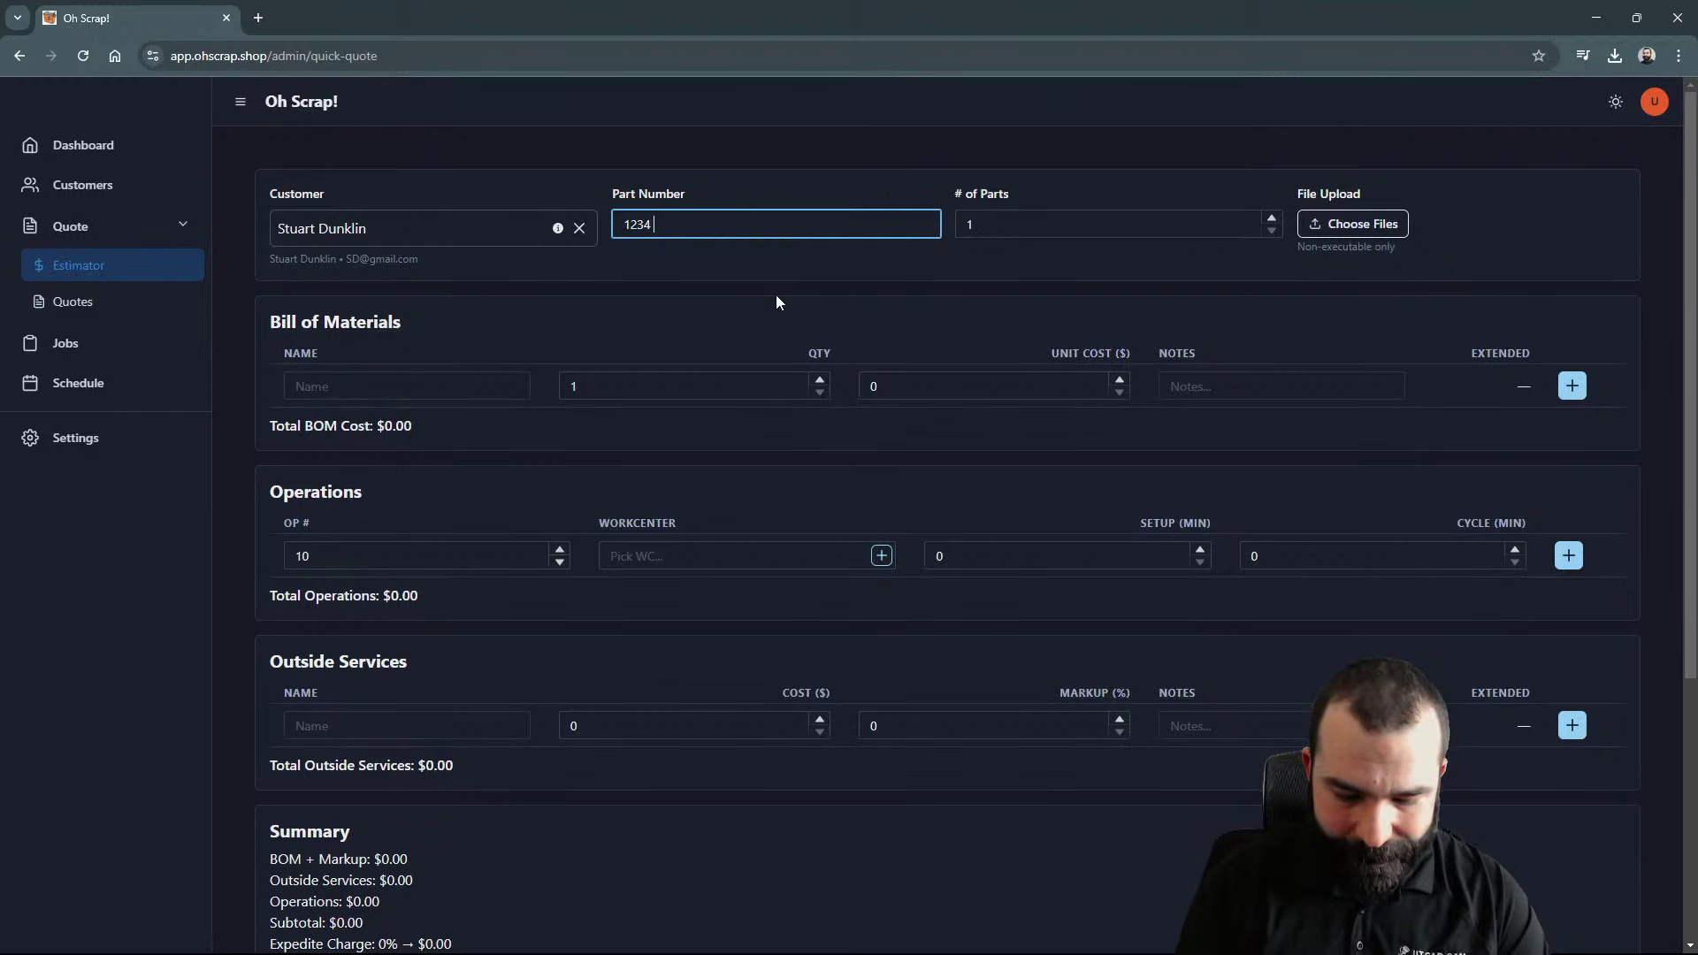
{"action": "type", "text": " (Dog Bone)"}
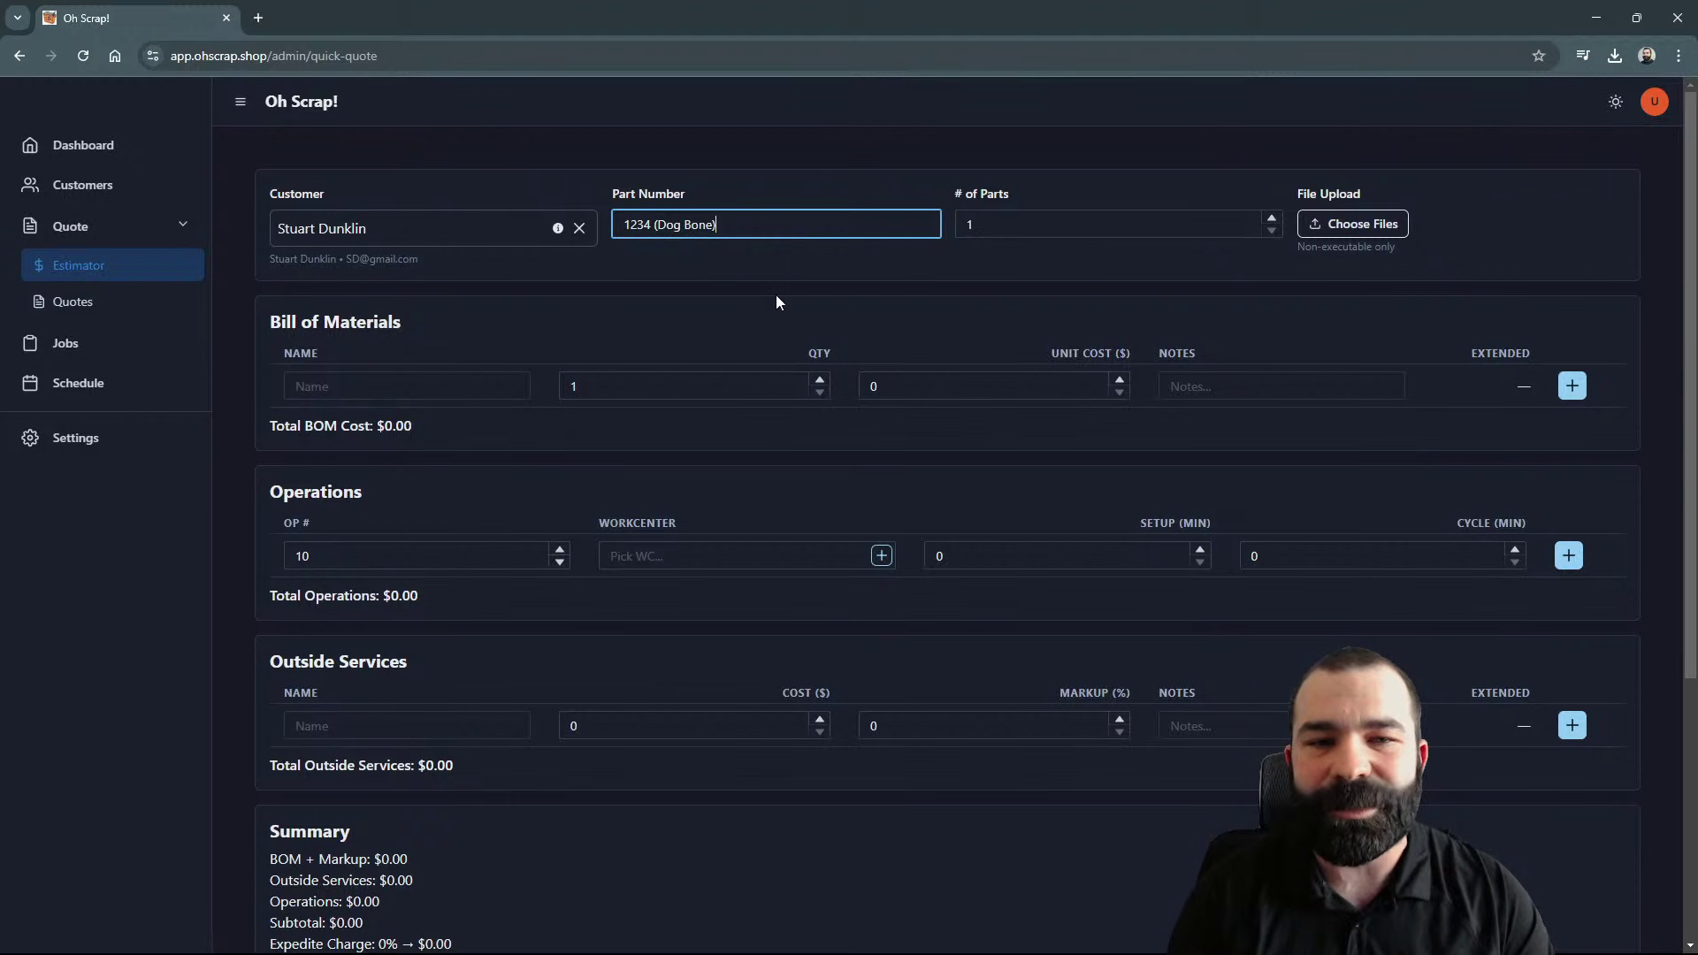
{"action": "key", "text": "Tab"}
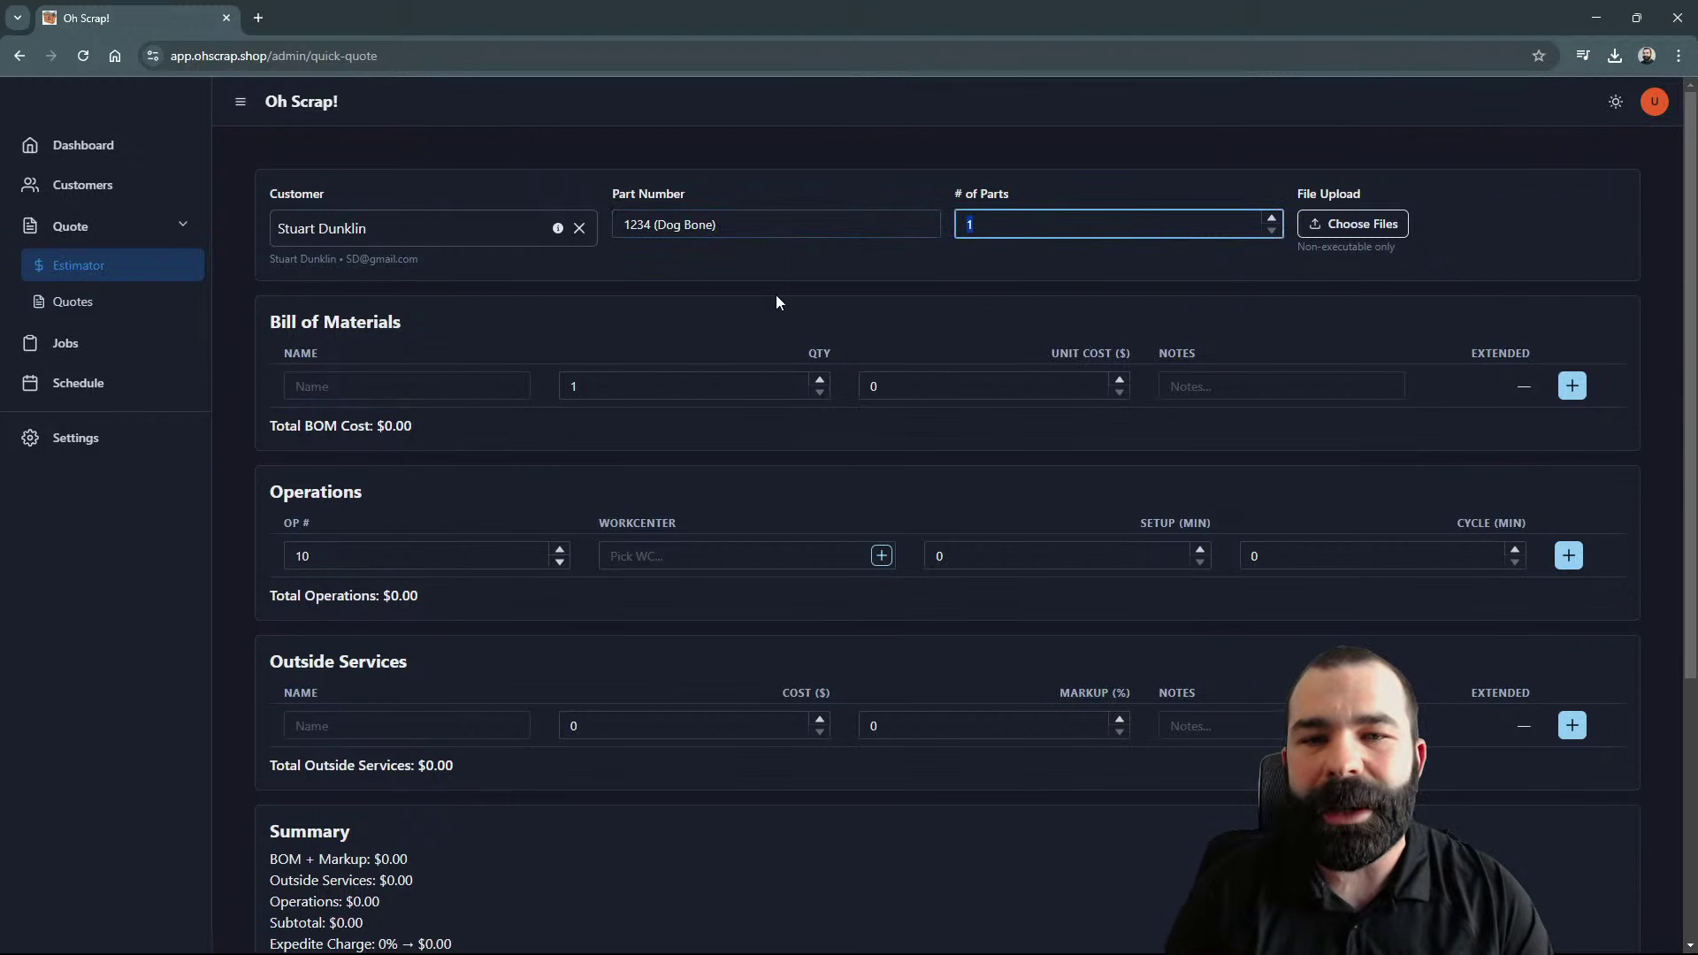
{"action": "type", "text": "12"}
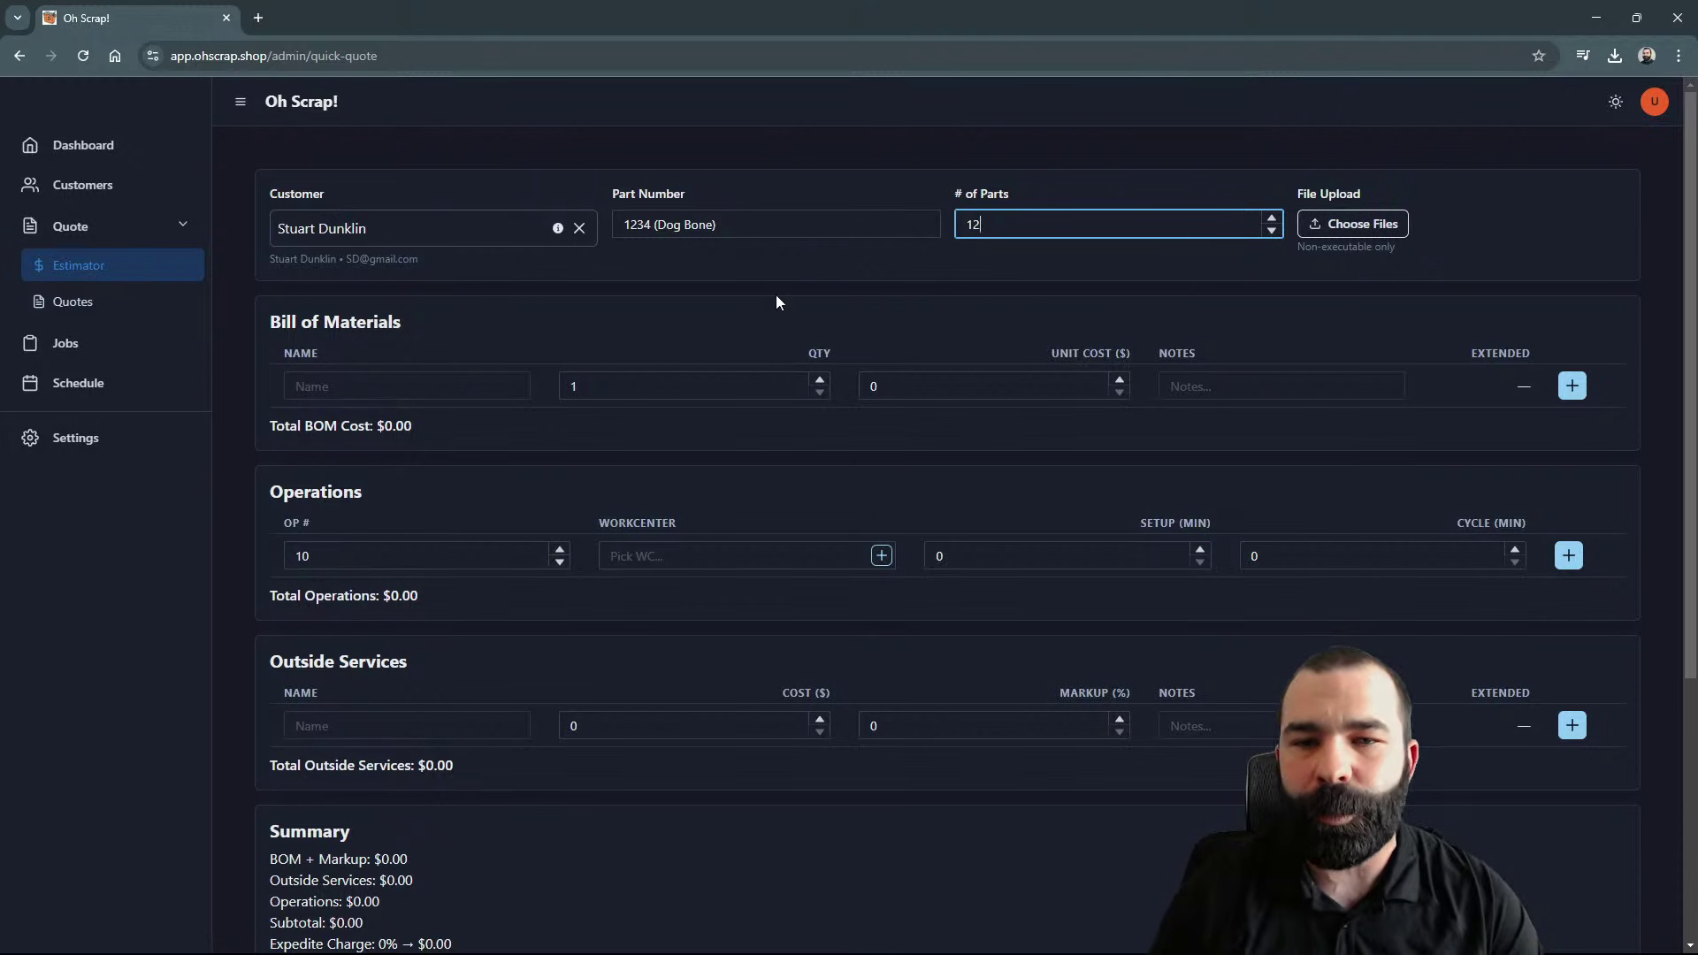
{"action": "key", "text": "BackSpace"}
{"action": "type", "text": "5"}
{"action": "left_click", "coordinate": [1018, 299]}
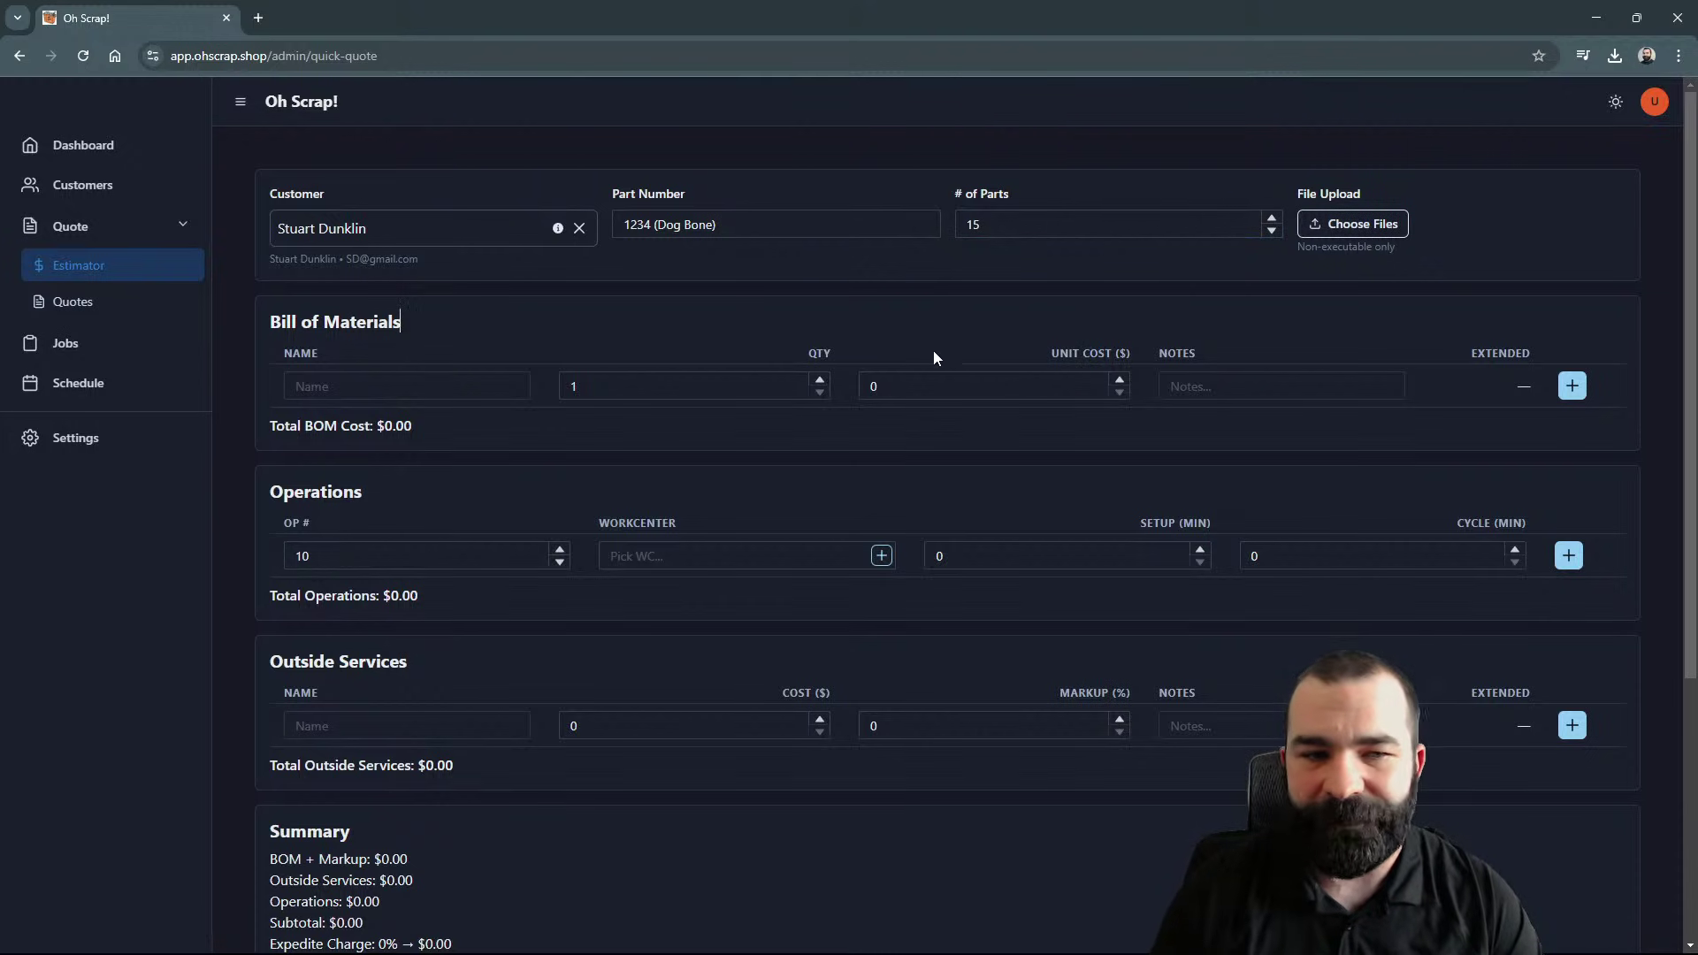
Step: Set operation 10 to VF4 with 30 minutes setup and 10 minutes cycle
{"action": "left_click", "coordinate": [434, 386]}
{"action": "left_click", "coordinate": [479, 557]}
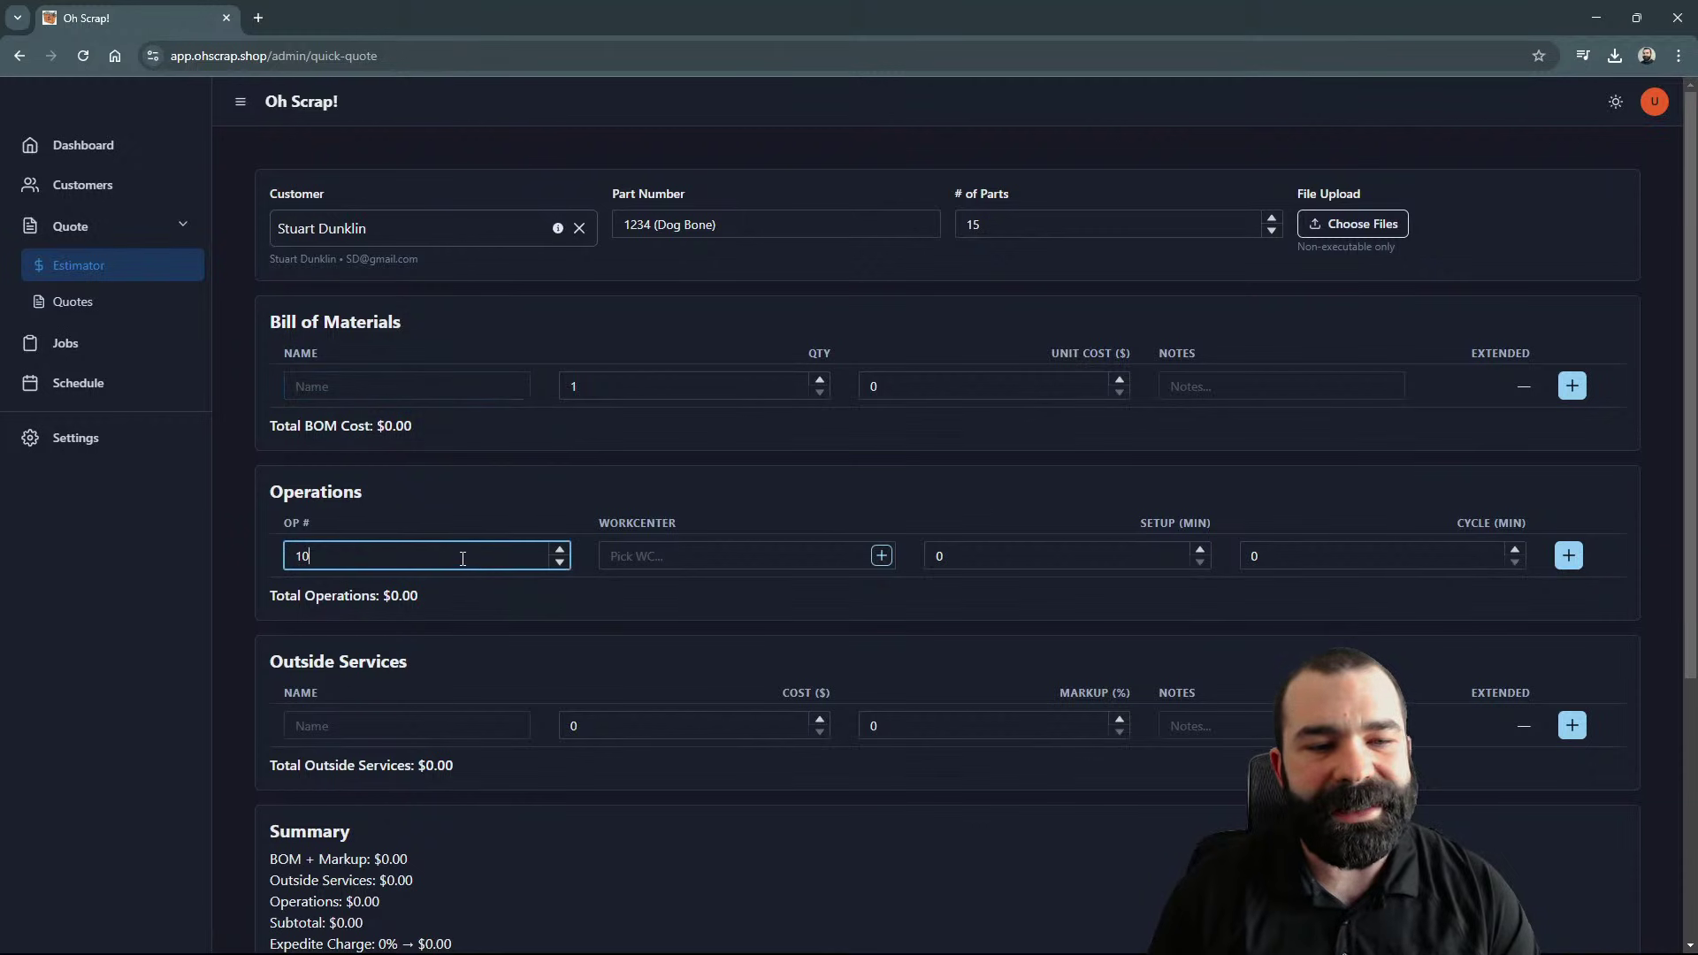
{"action": "left_click", "coordinate": [630, 559]}
{"action": "type", "text": "vf"}
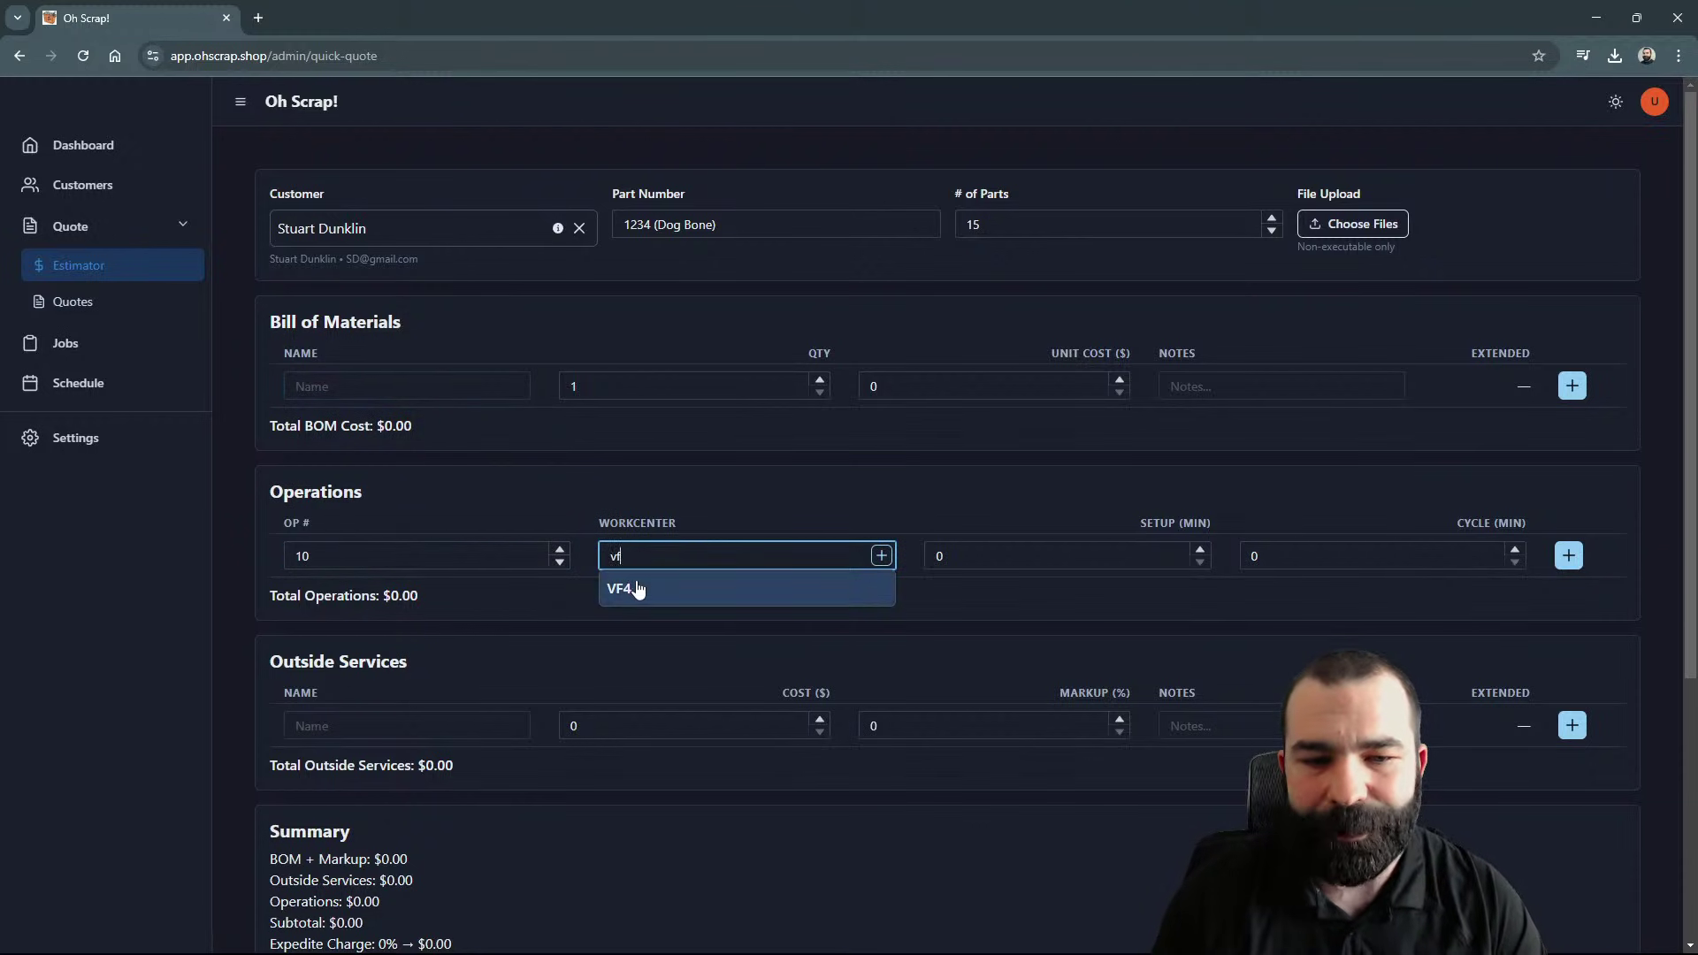
{"action": "left_click", "coordinate": [637, 589]}
{"action": "left_click", "coordinate": [855, 578]}
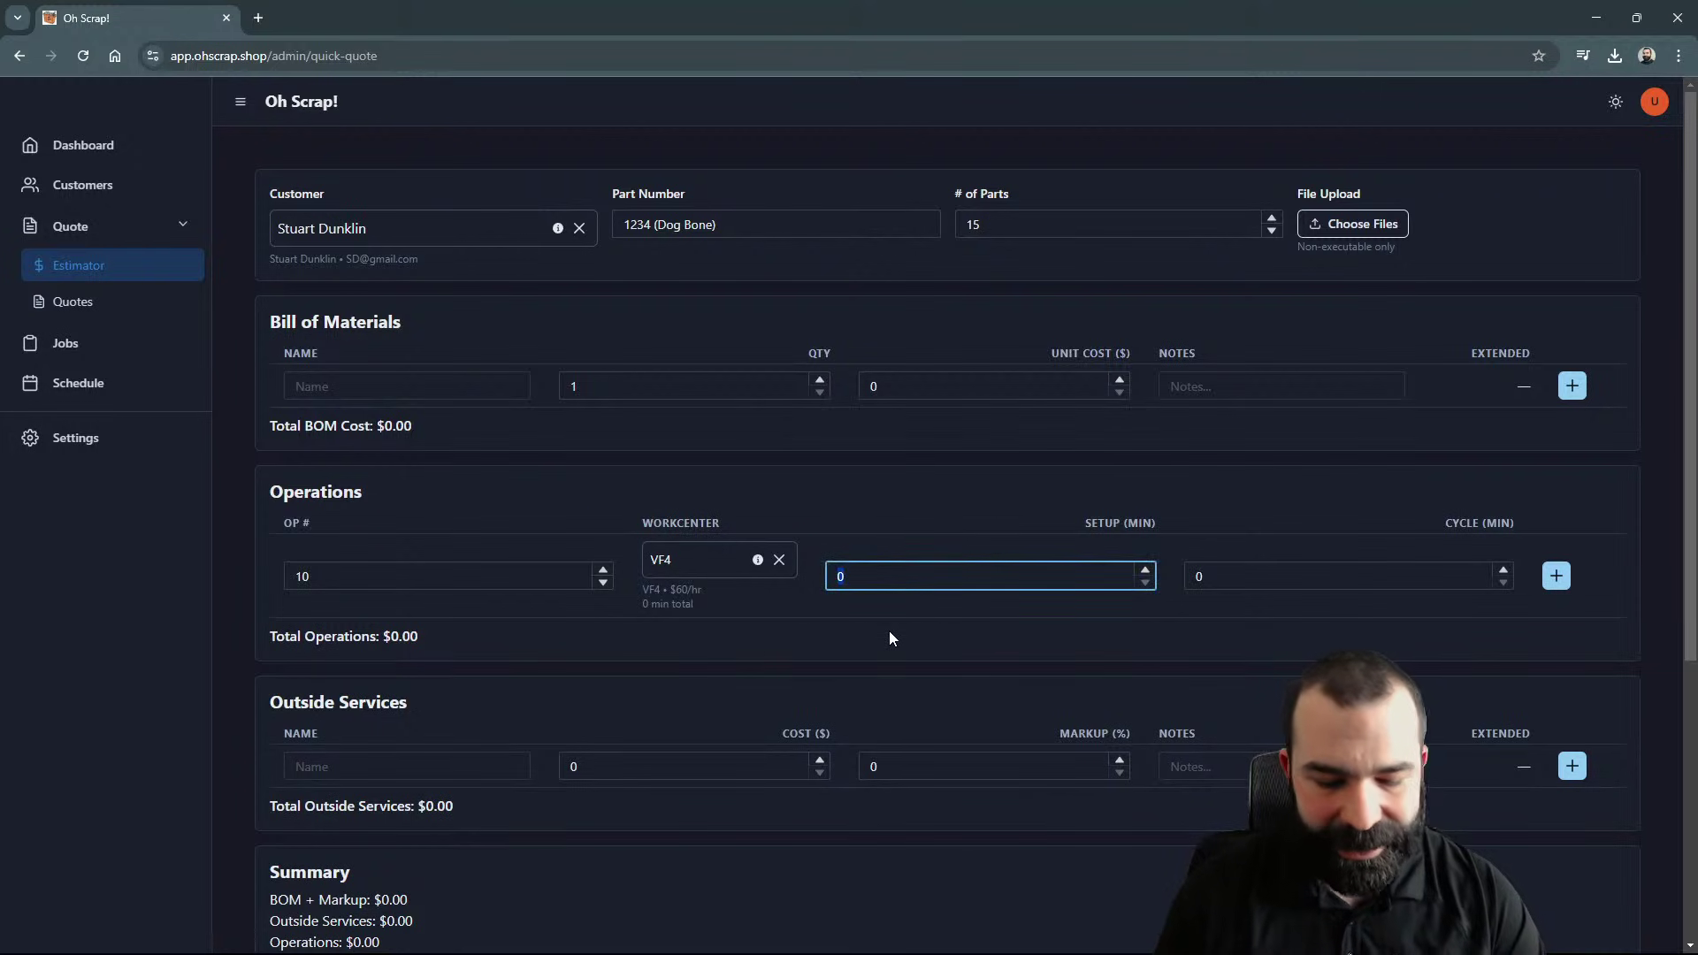
{"action": "key", "text": "Tab"}
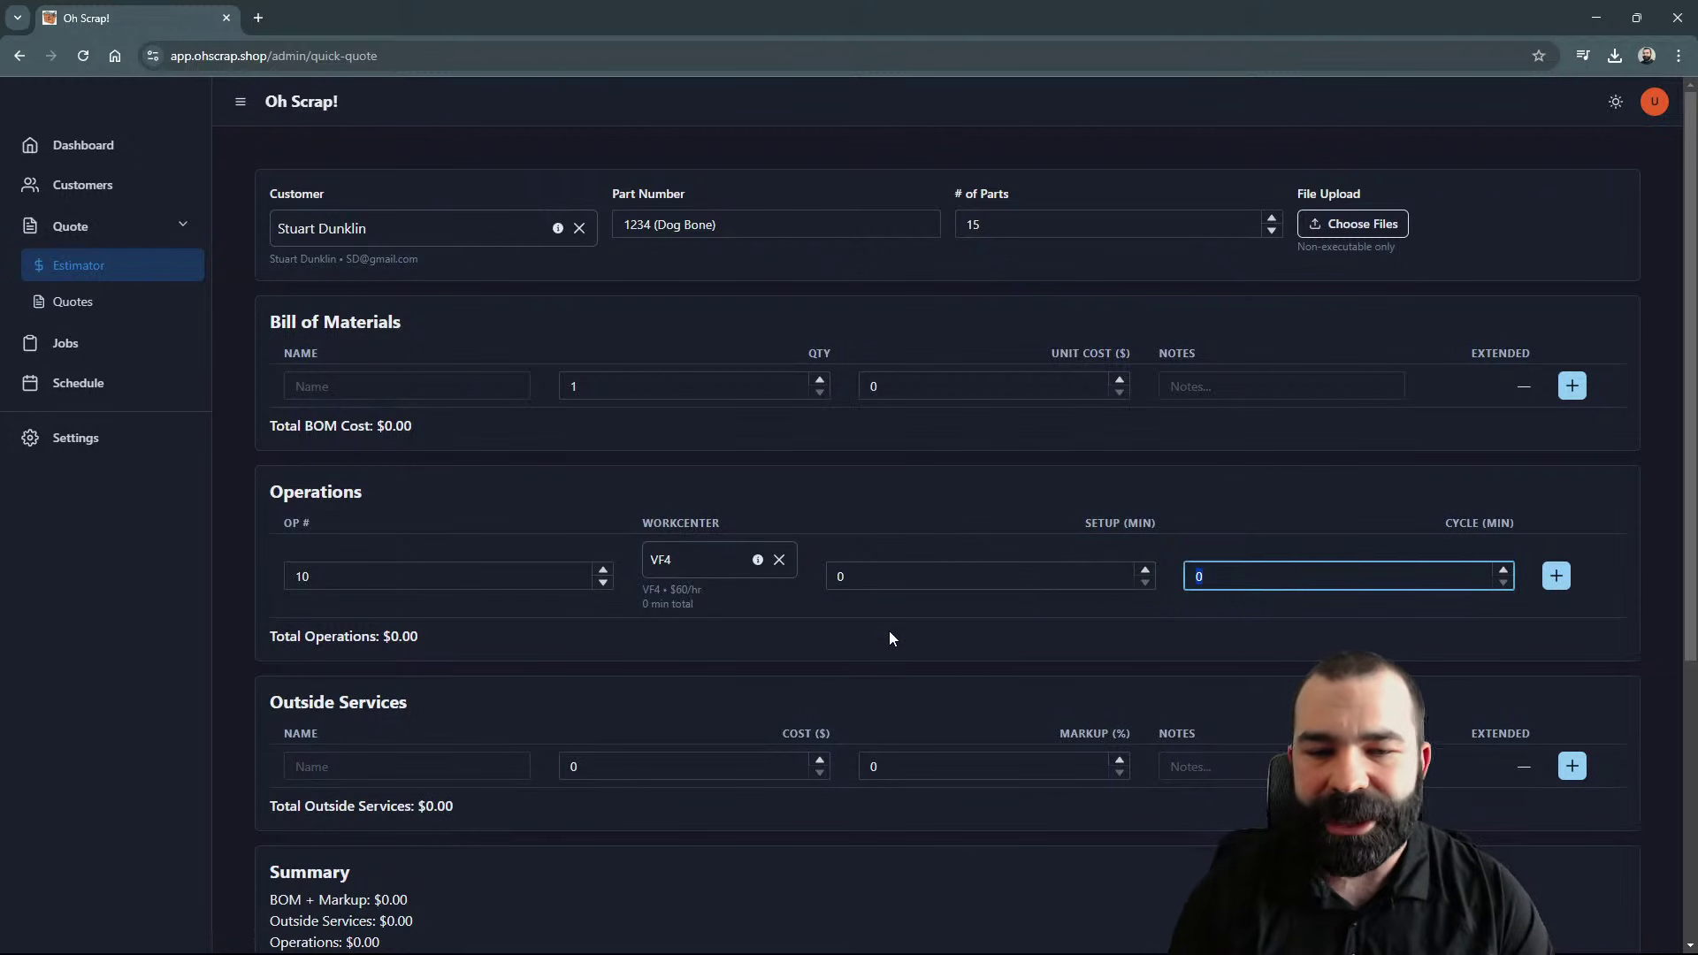
{"action": "left_click", "coordinate": [843, 579]}
{"action": "key", "text": "BackSpace"}
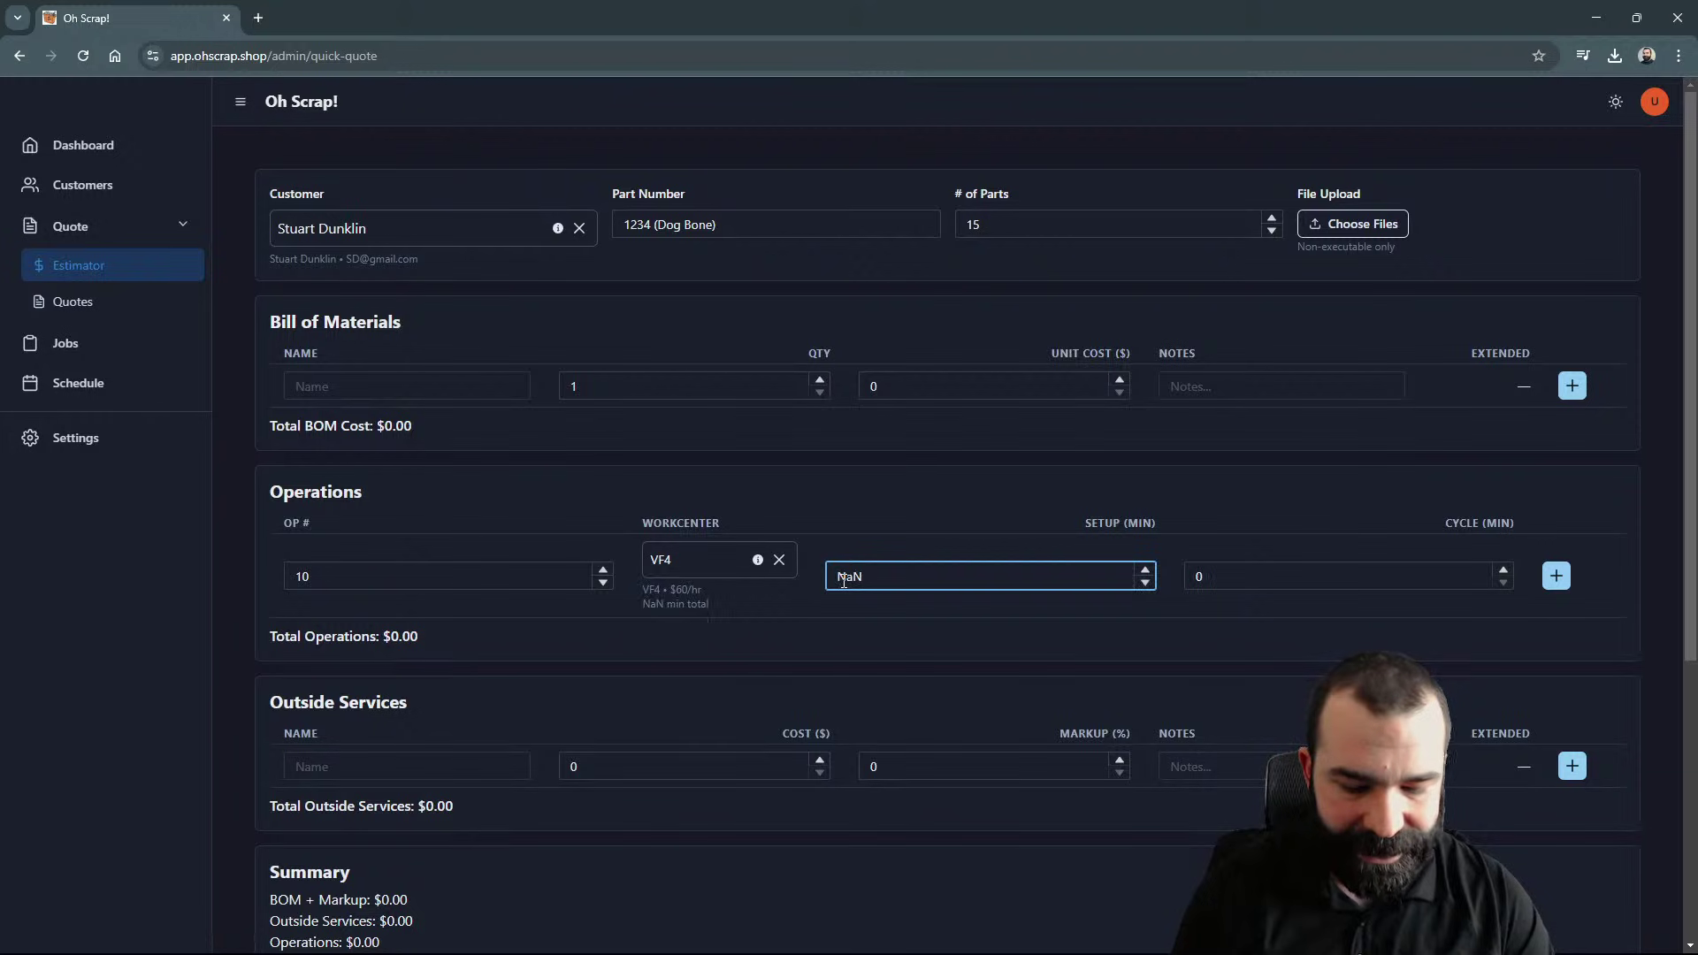
{"action": "type", "text": "30"}
{"action": "key", "text": "Tab"}
{"action": "type", "text": "10"}
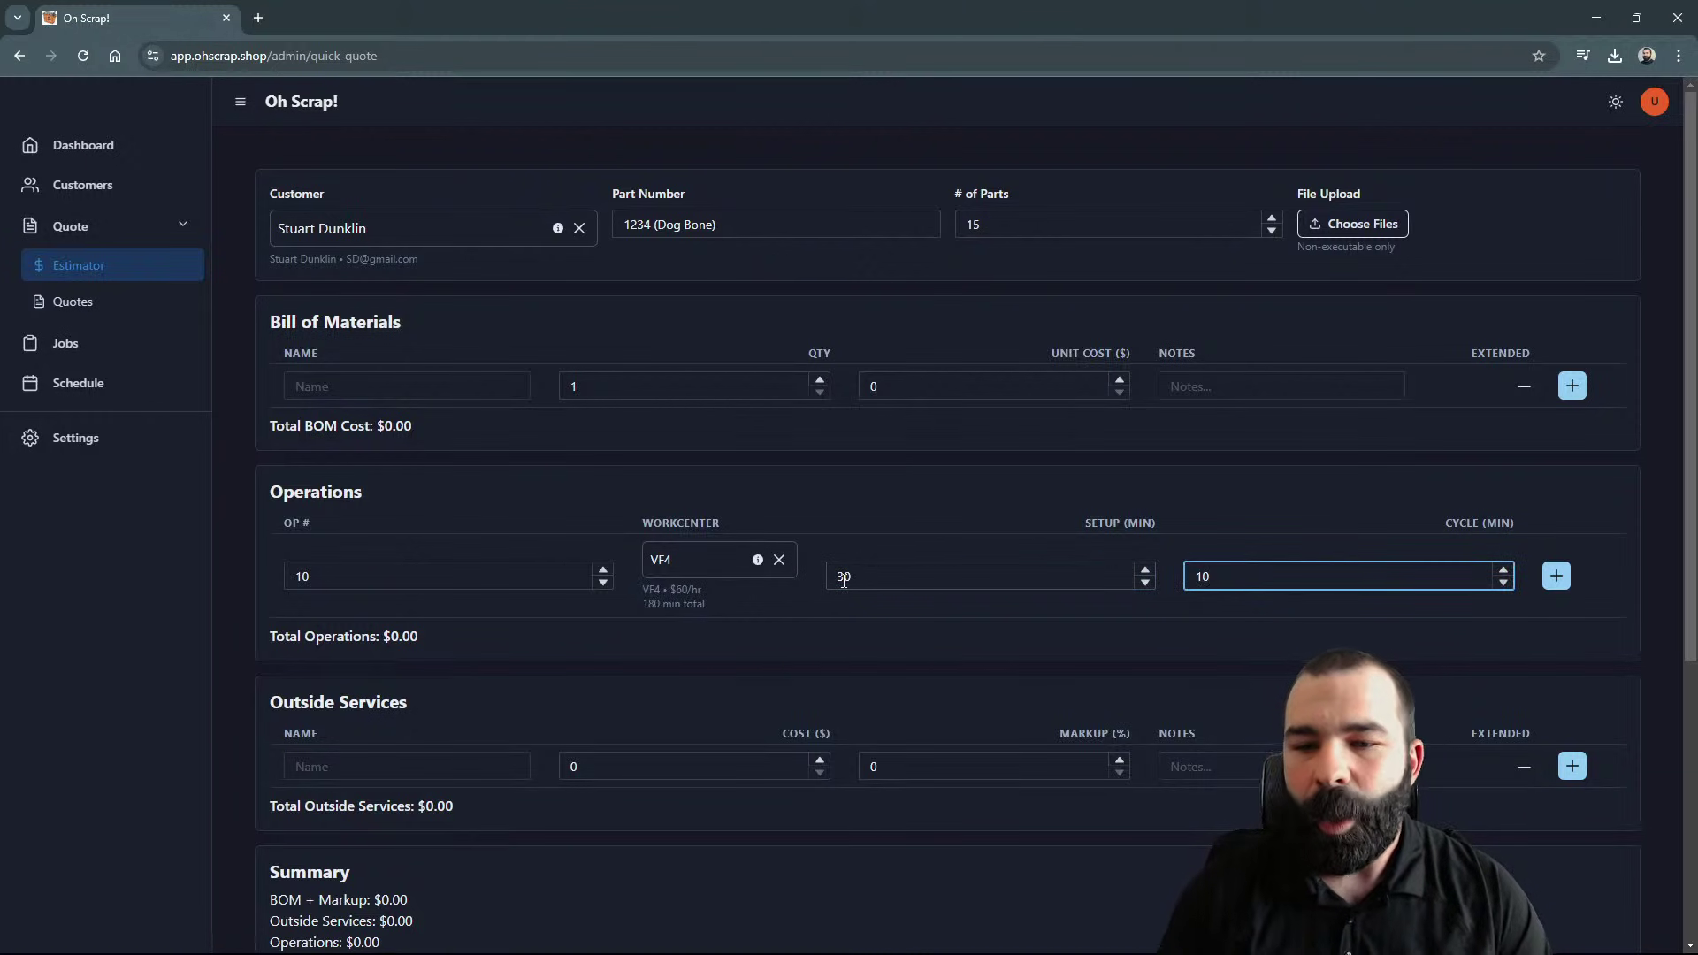
{"action": "left_click", "coordinate": [1524, 576]}
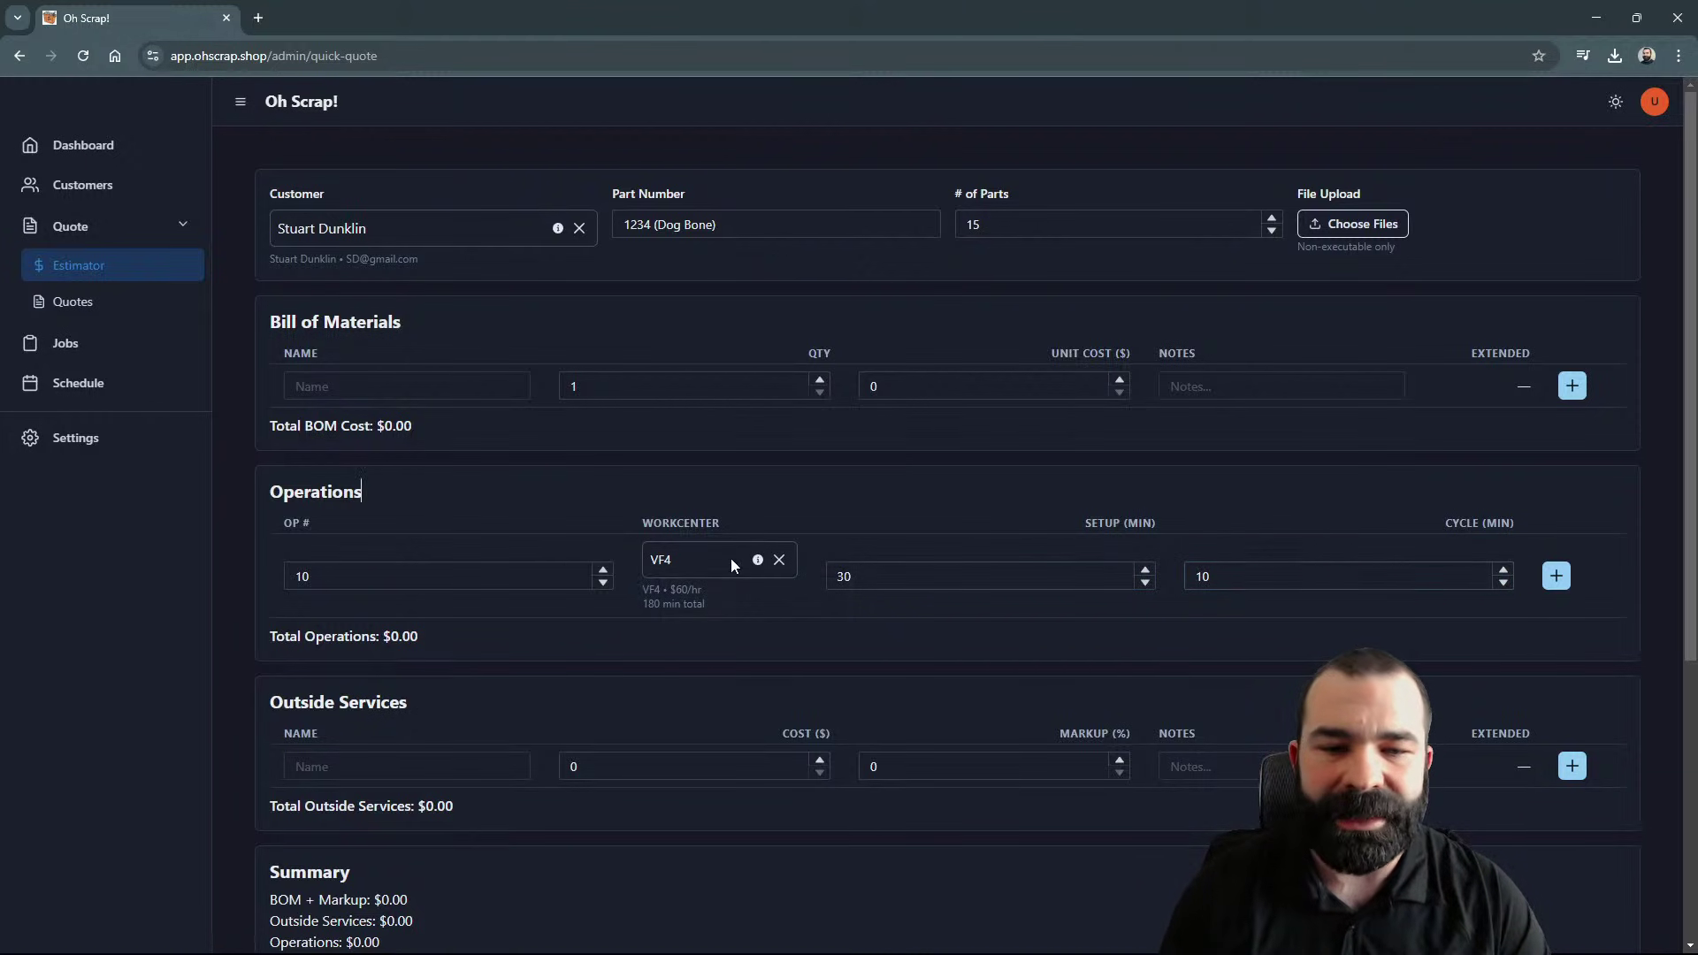
Step: Switch operation 10 to Saw with setup 10 and cycle 2 minutes
{"action": "left_click", "coordinate": [779, 560]}
{"action": "left_click", "coordinate": [677, 566]}
{"action": "type", "text": "saw"}
{"action": "key", "text": "Return"}
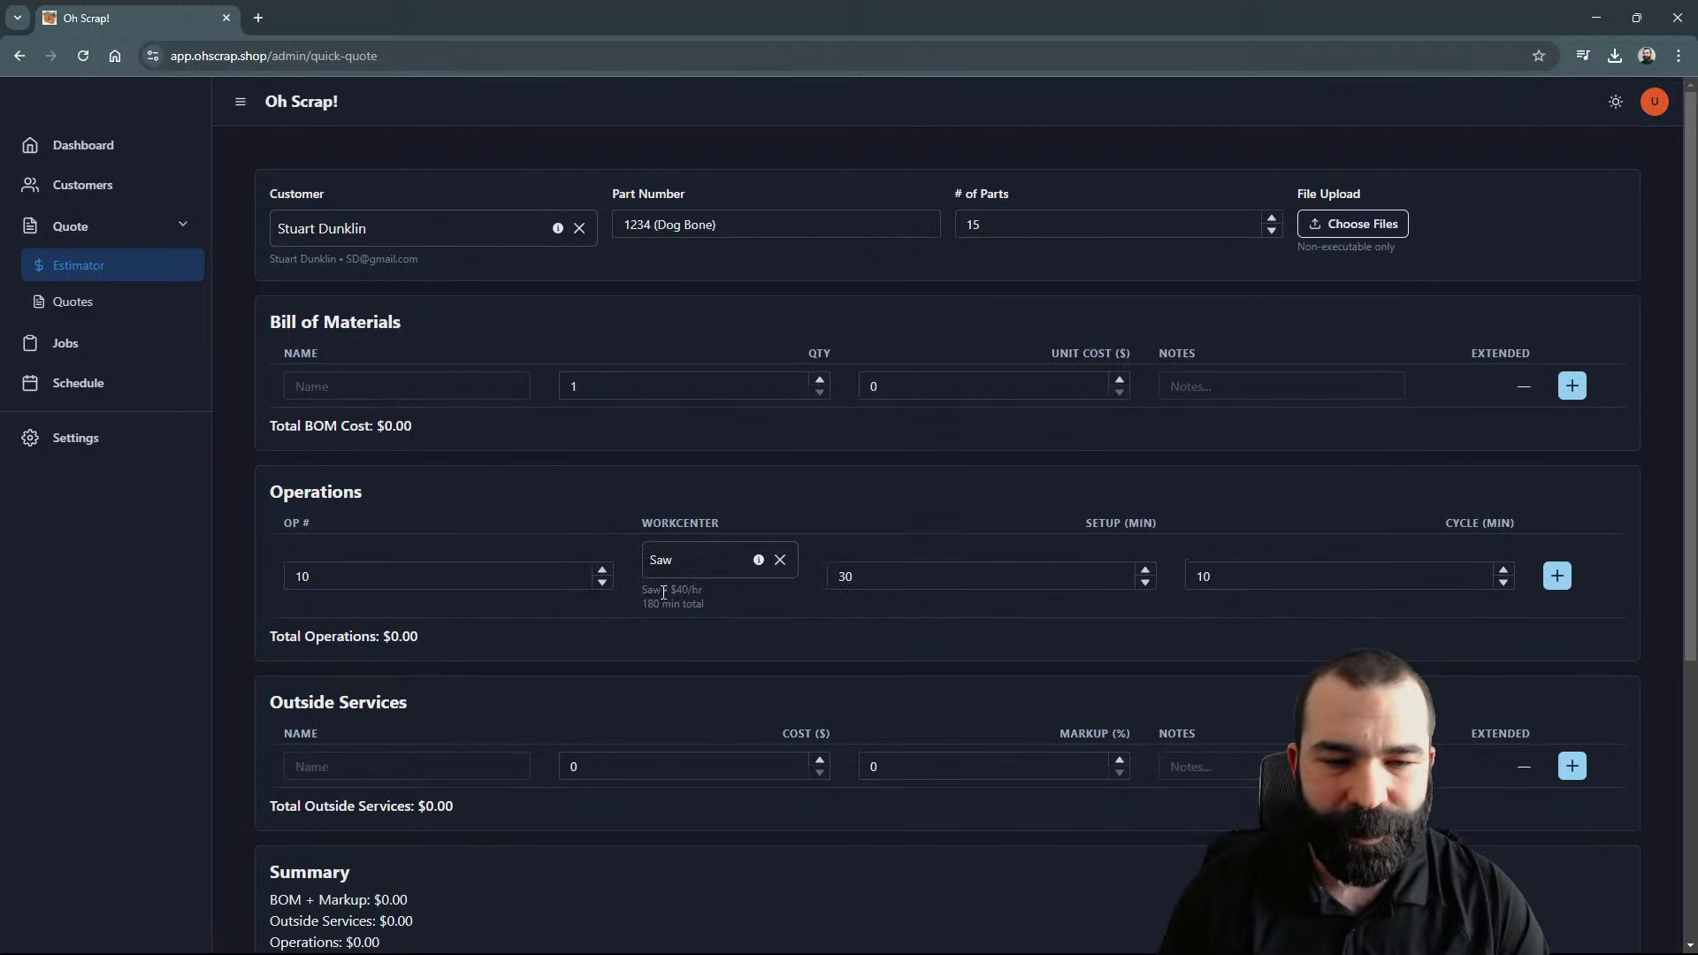
{"action": "key", "text": "Tab"}
{"action": "type", "text": "10"}
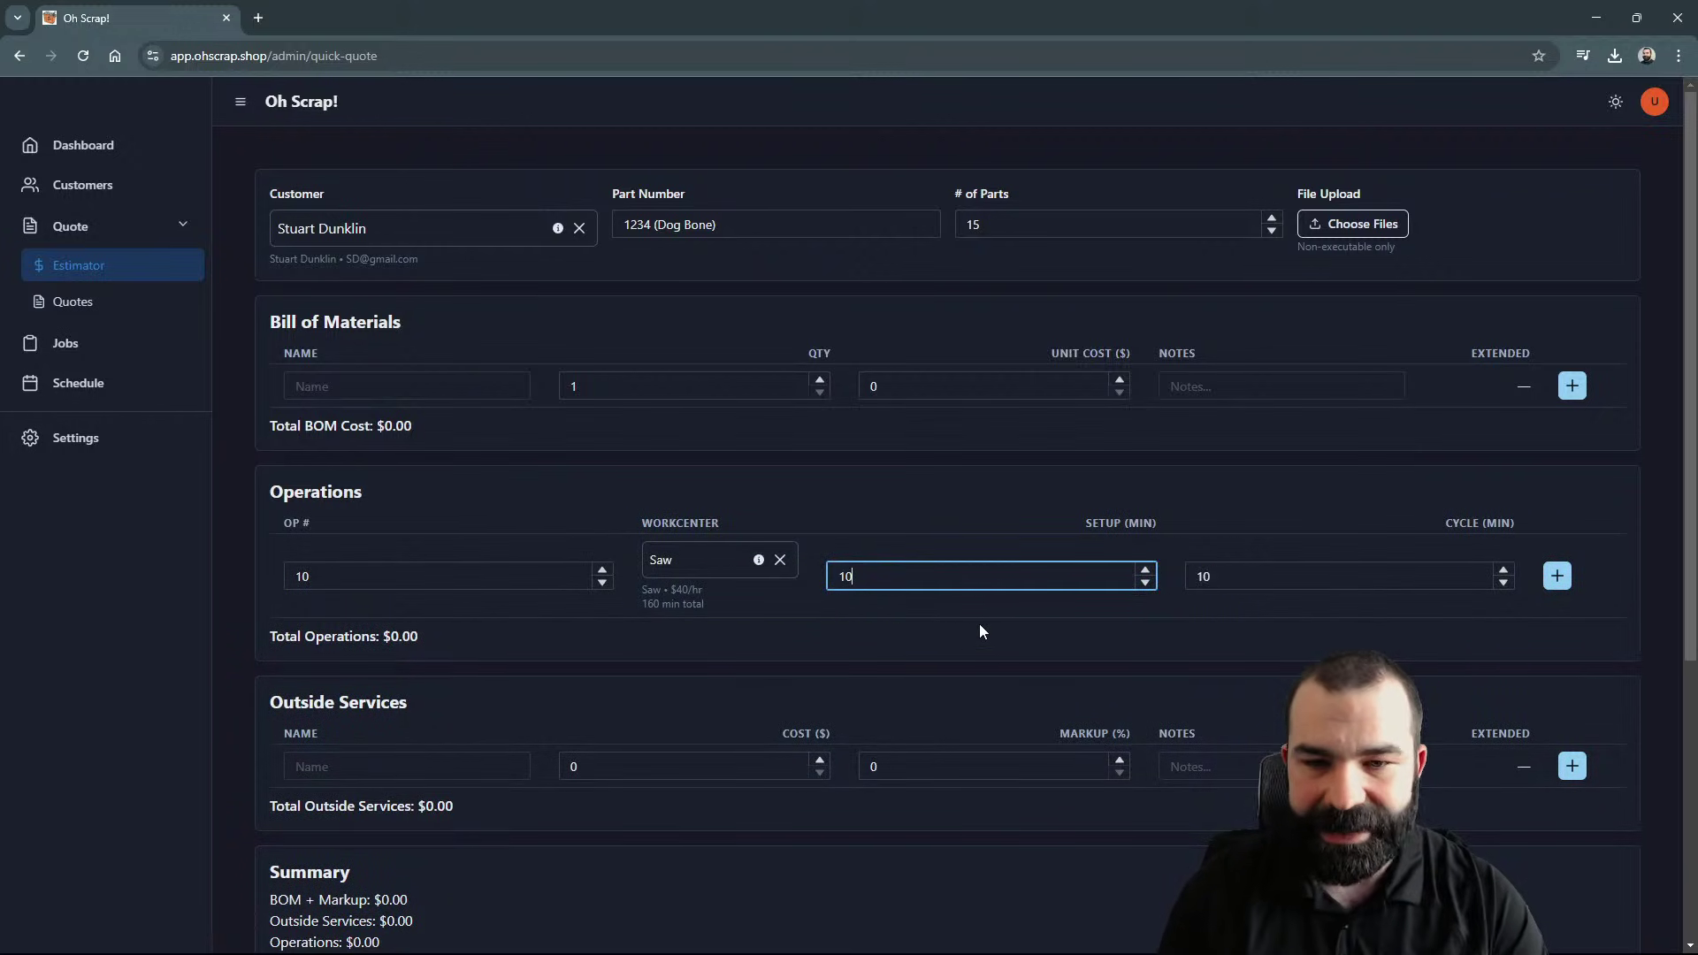
{"action": "key", "text": "Tab"}
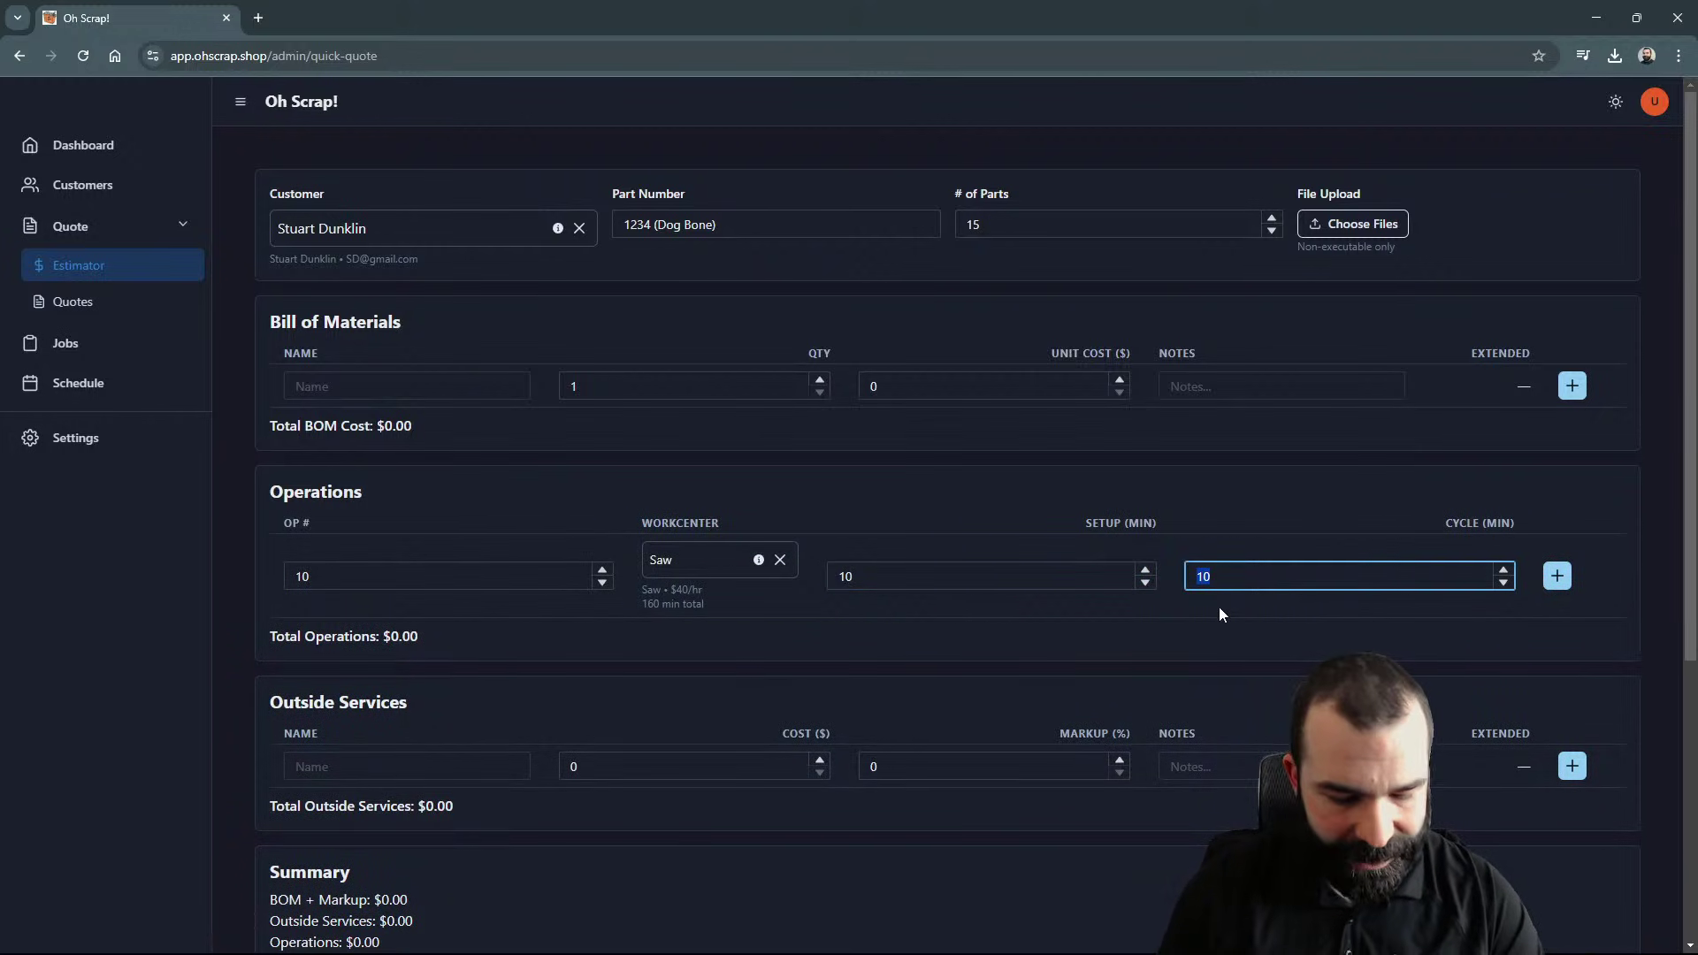
{"action": "type", "text": "2"}
{"action": "key", "text": "Tab"}
Step: Add operation 20 on VF4 with setup 20 and cycle 12, plus a third row
{"action": "left_click", "coordinate": [1556, 577]}
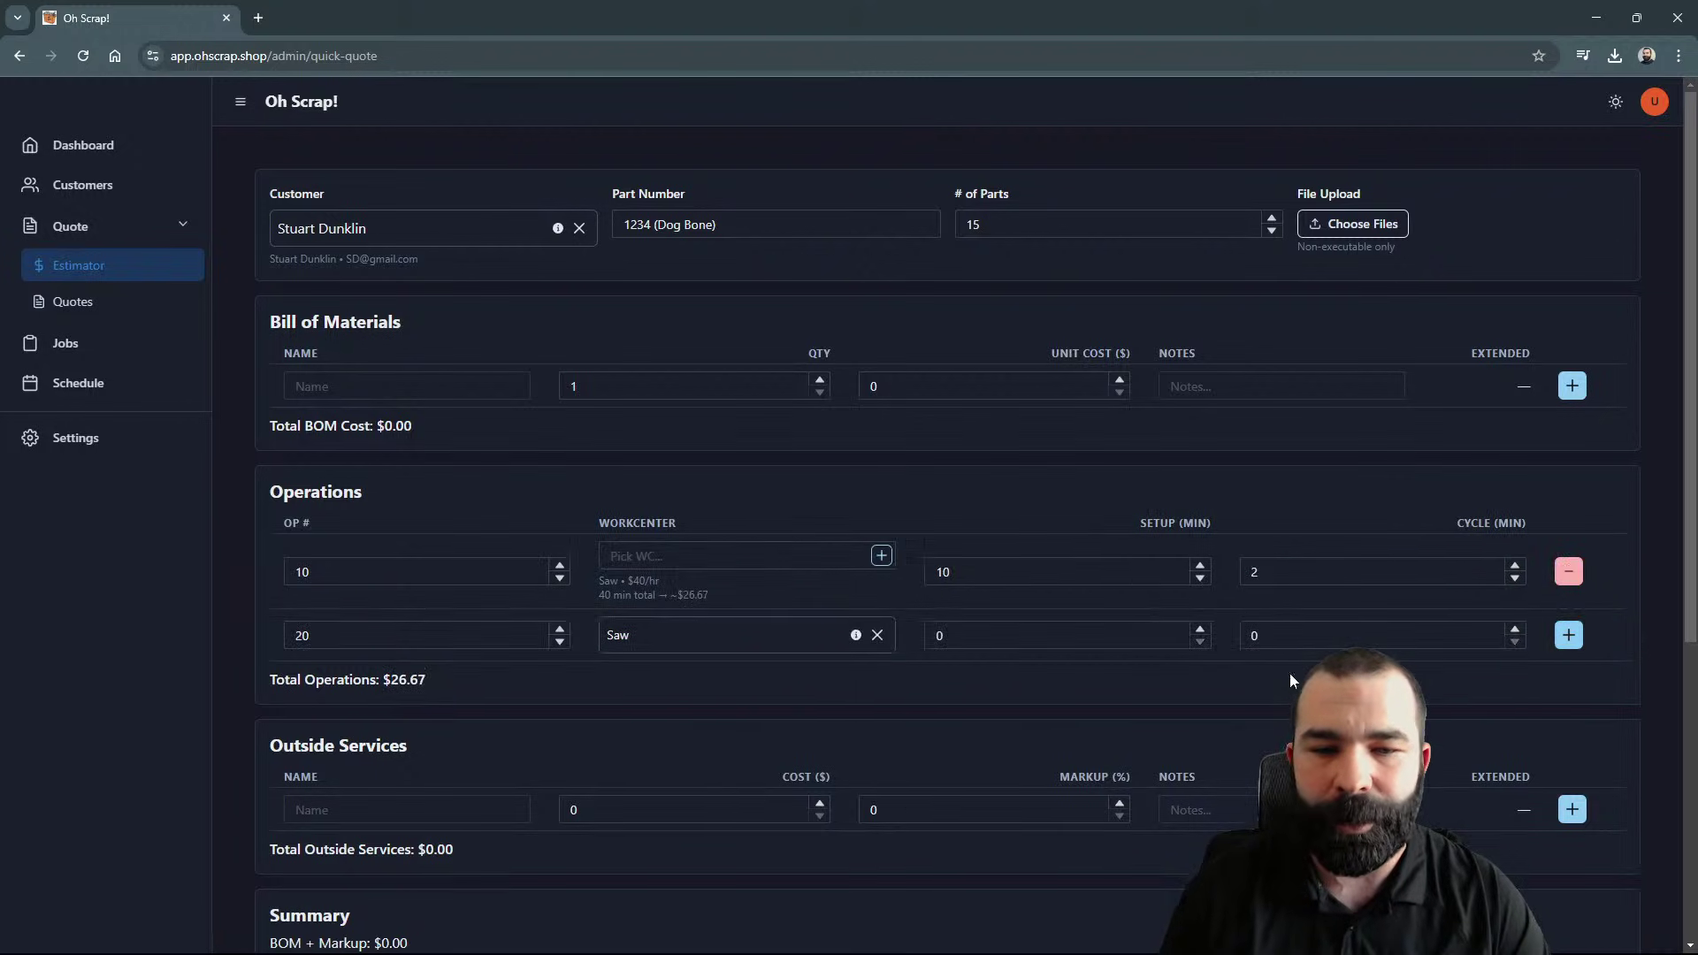
{"action": "left_click", "coordinate": [877, 635]}
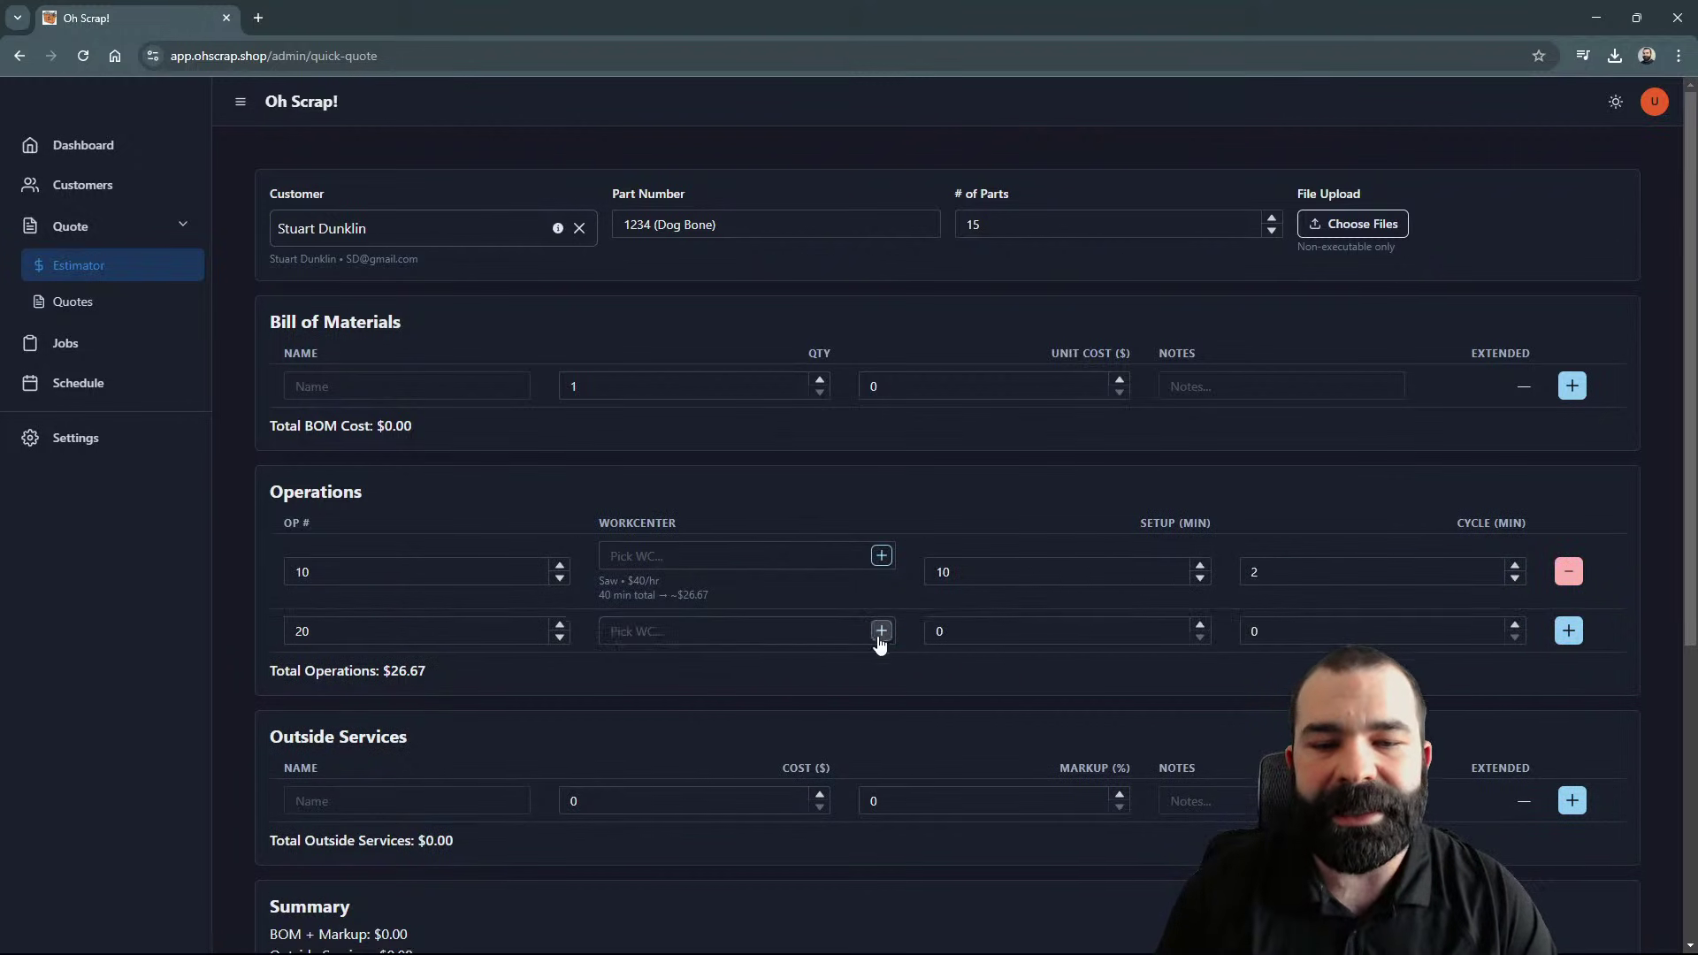
{"action": "type", "text": "vf"}
{"action": "left_click", "coordinate": [761, 677]}
{"action": "left_click", "coordinate": [956, 655]}
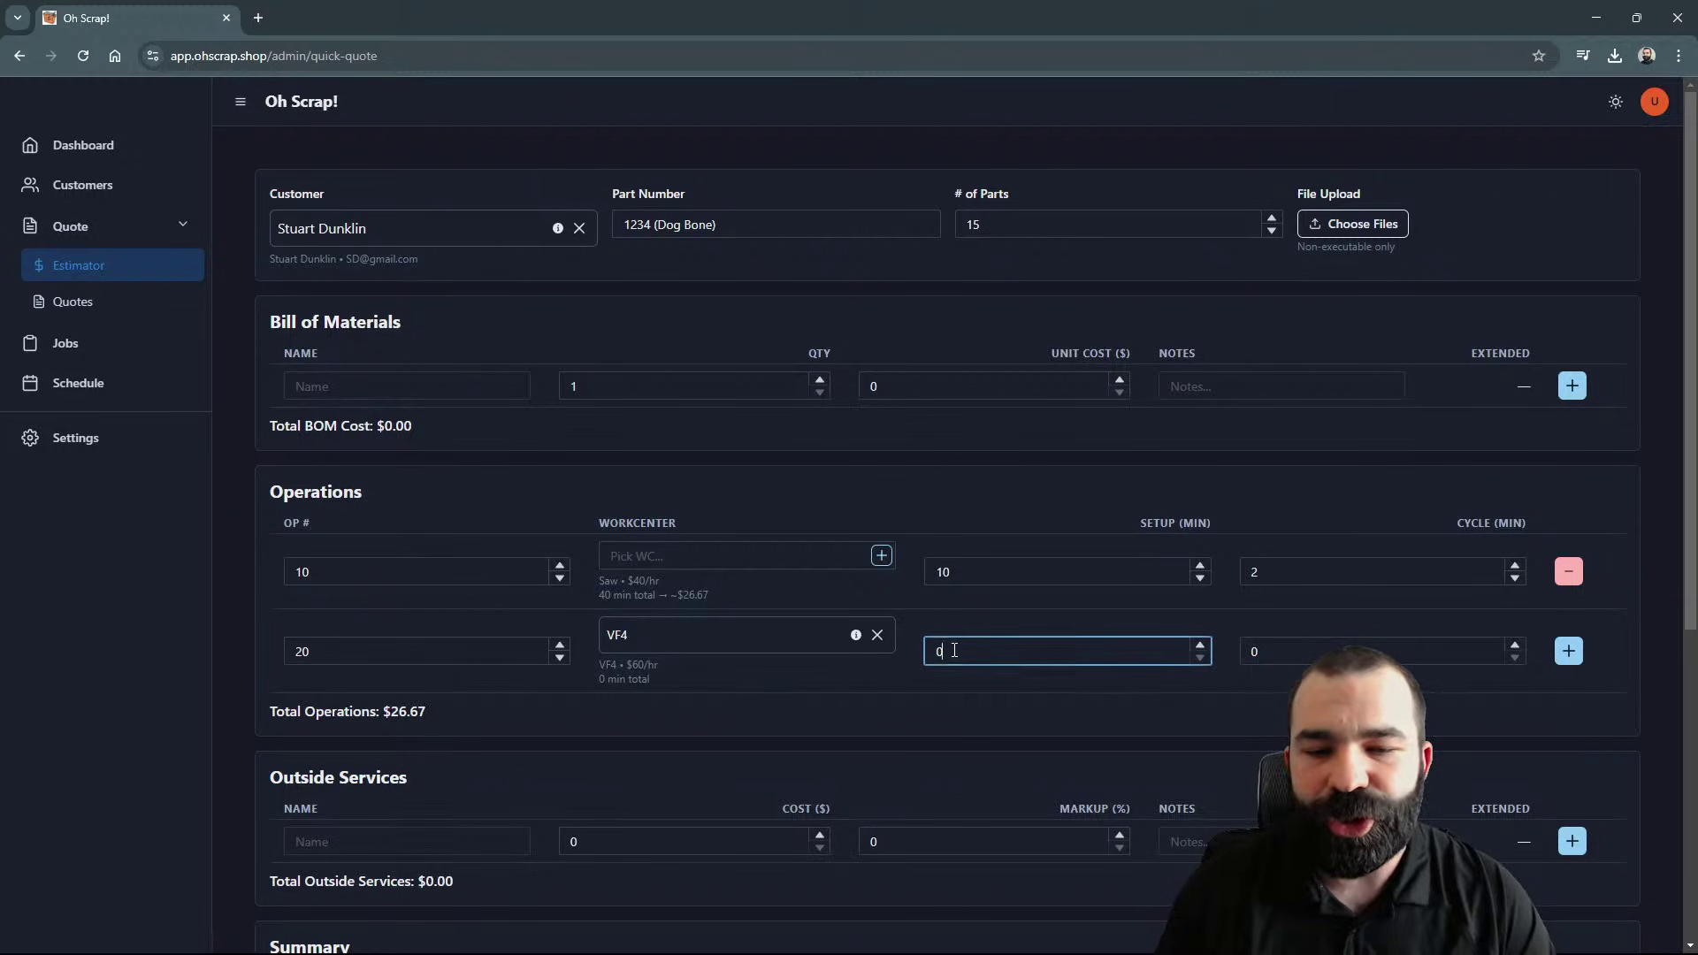
{"action": "type", "text": "20"}
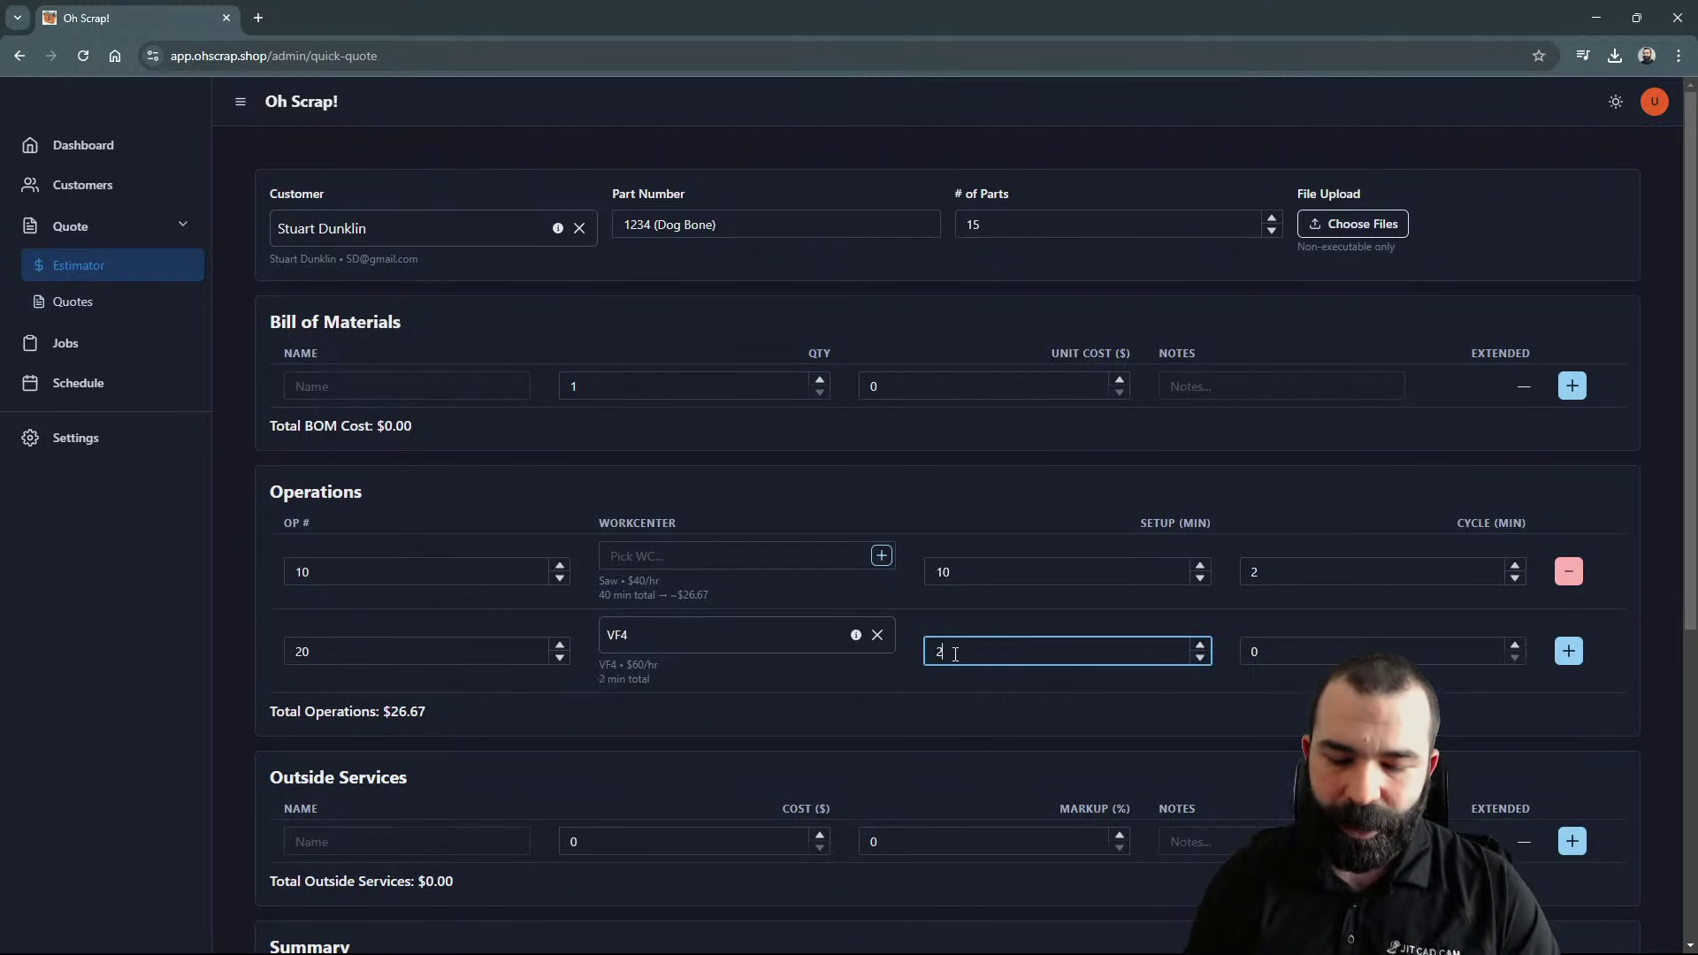
{"action": "key", "text": "Tab"}
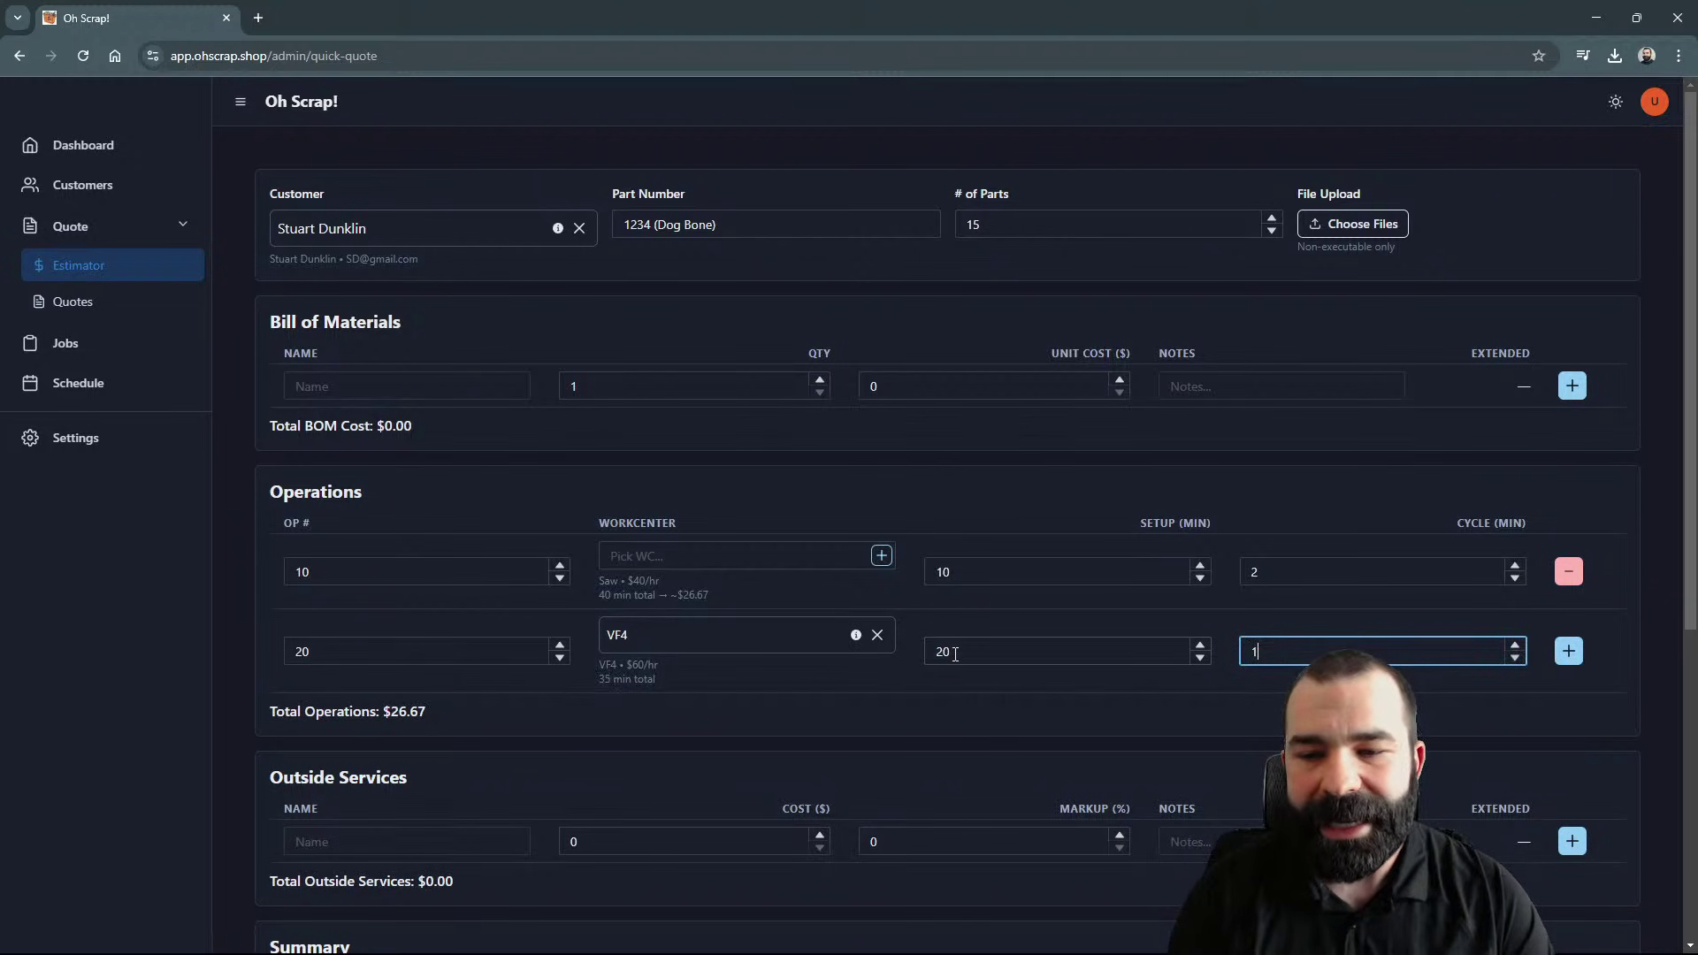
{"action": "type", "text": "12"}
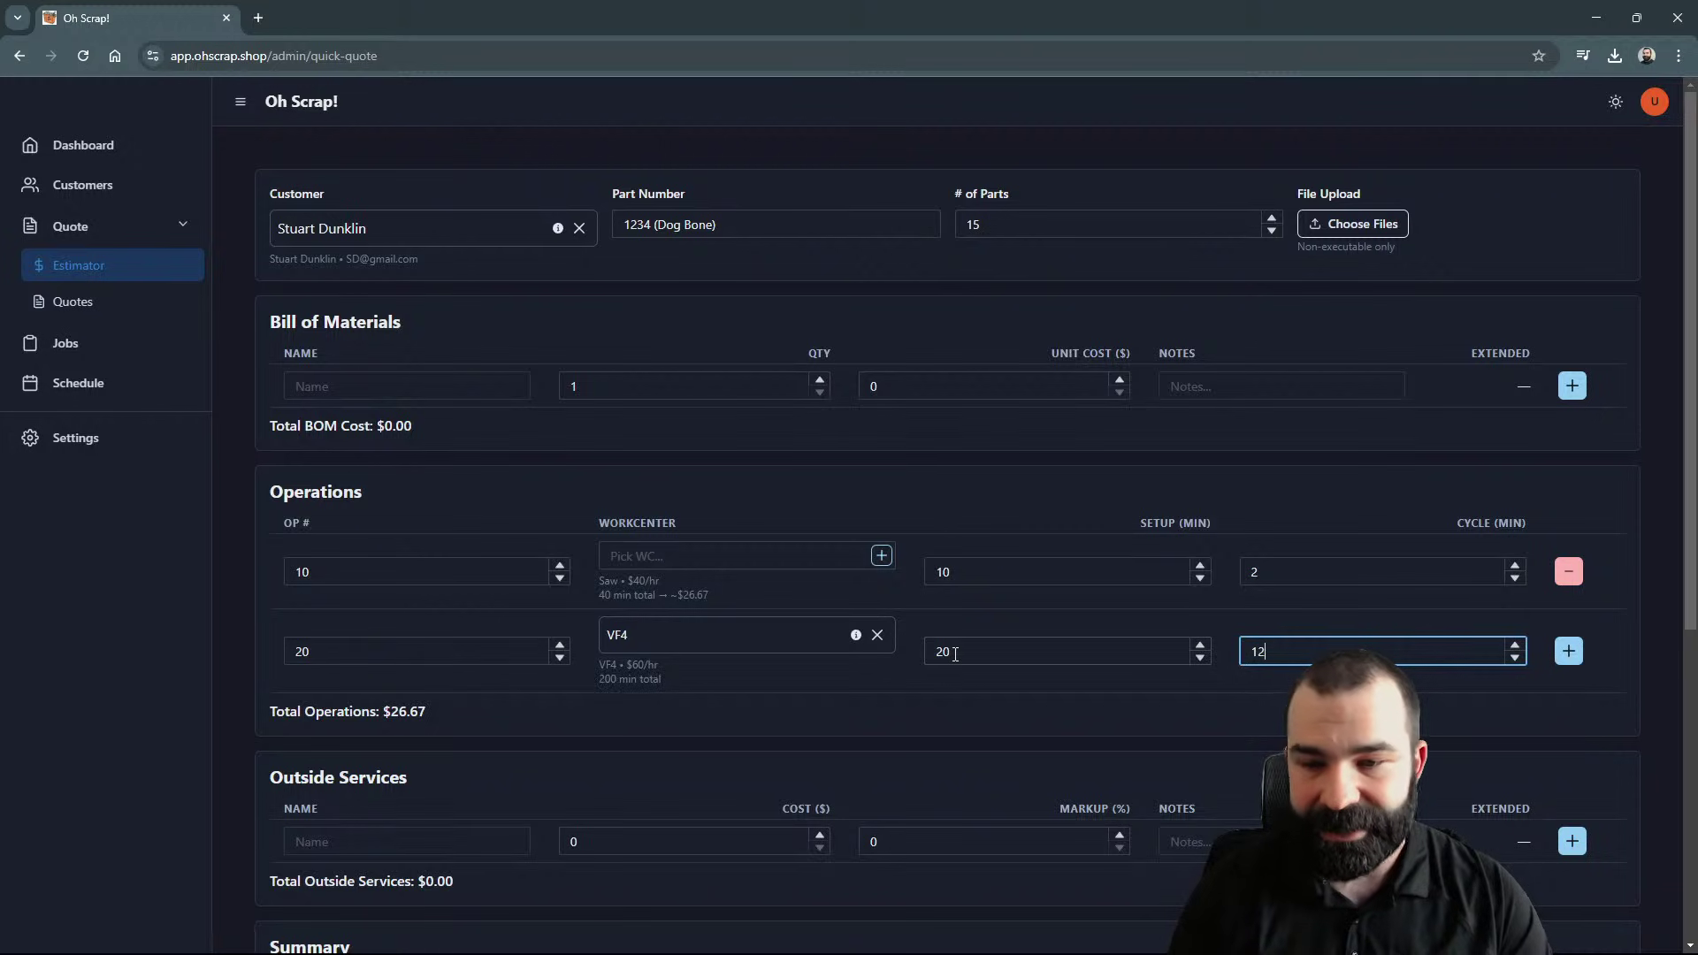
{"action": "left_click", "coordinate": [1568, 652]}
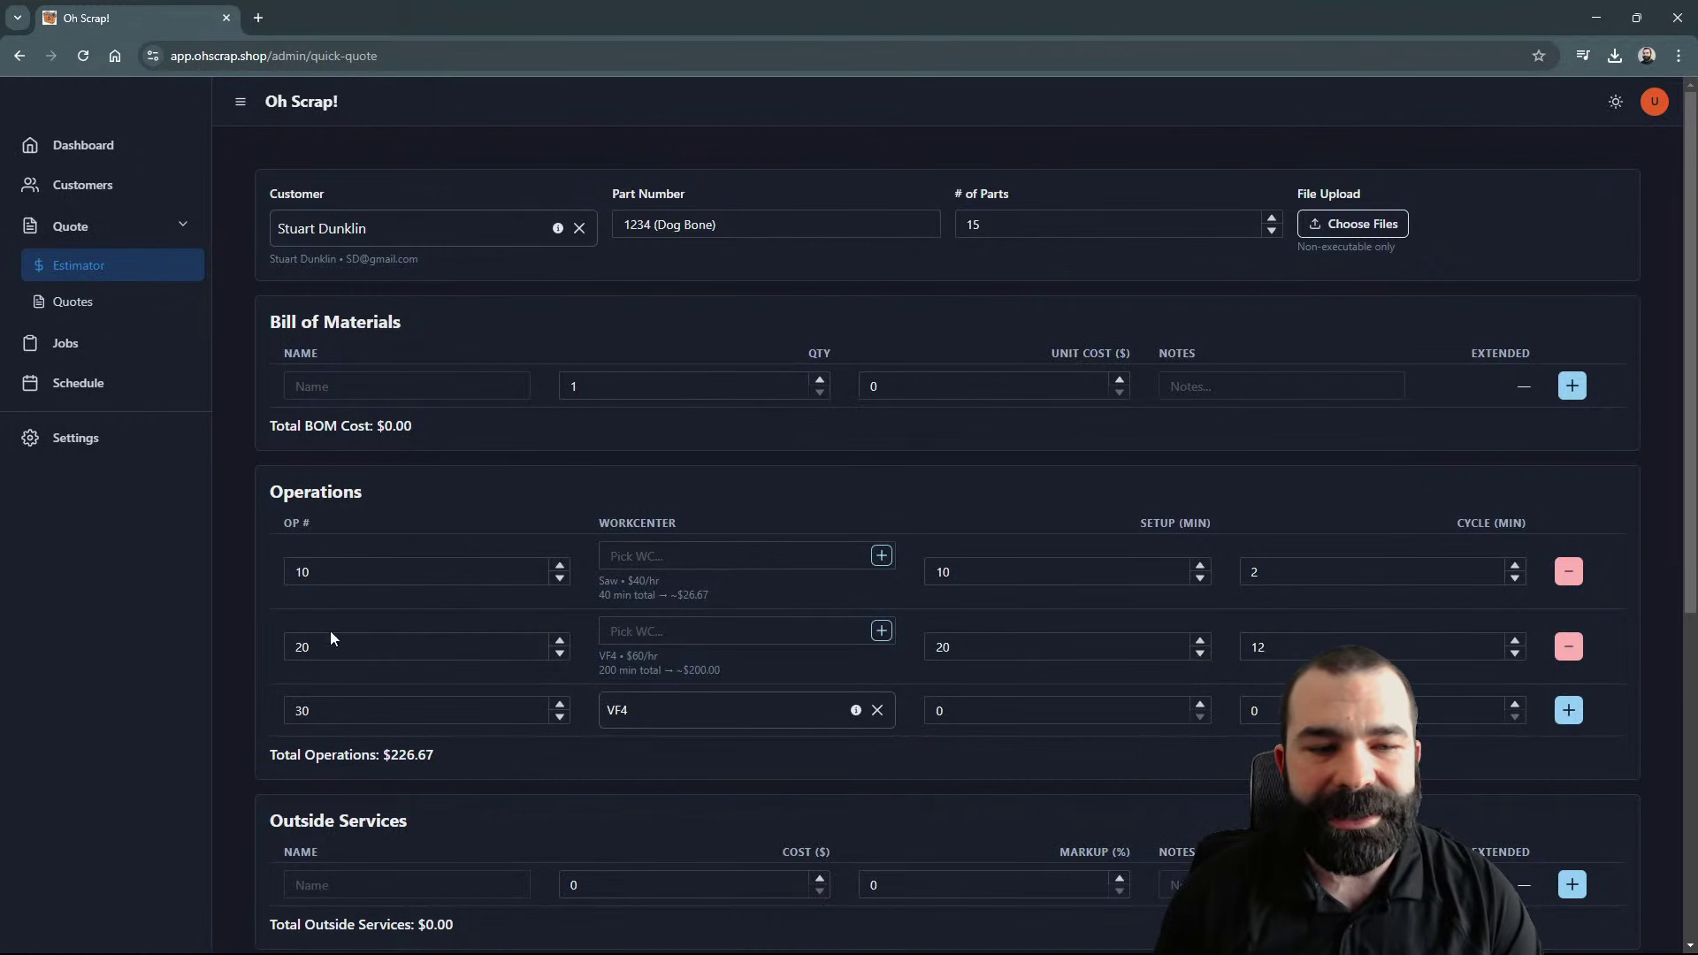
{"action": "scroll", "coordinate": [324, 666], "scroll_direction": "down", "scroll_amount": 1}
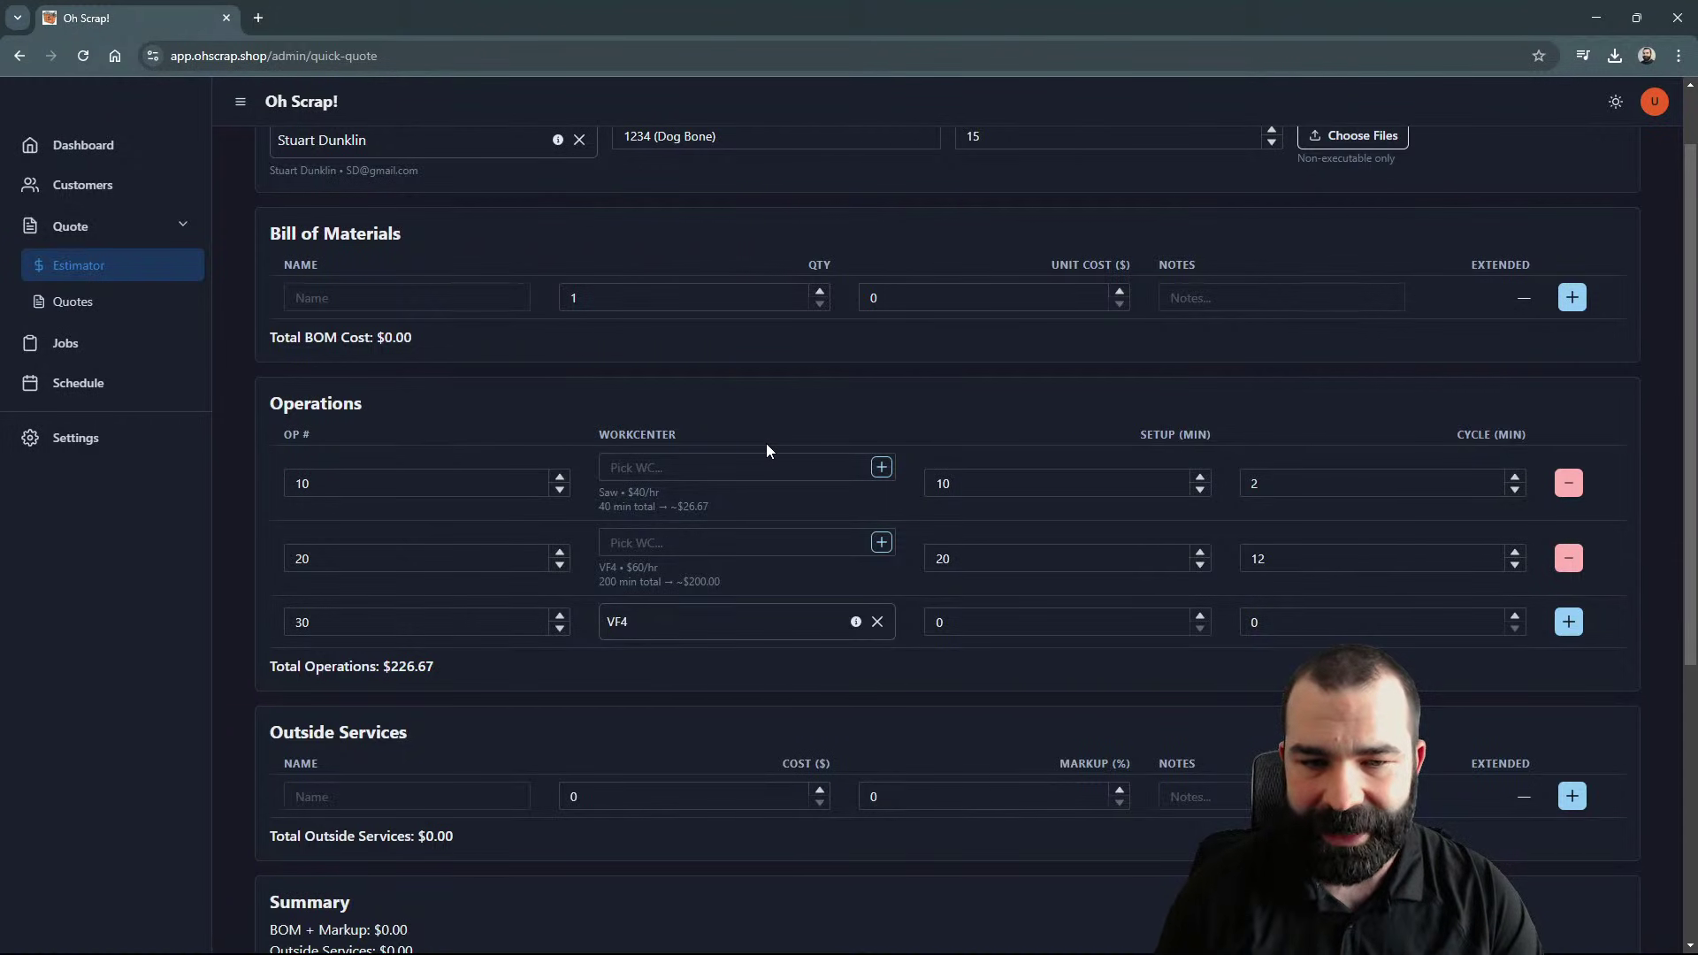
{"action": "scroll", "coordinate": [763, 403], "scroll_direction": "down", "scroll_amount": 2}
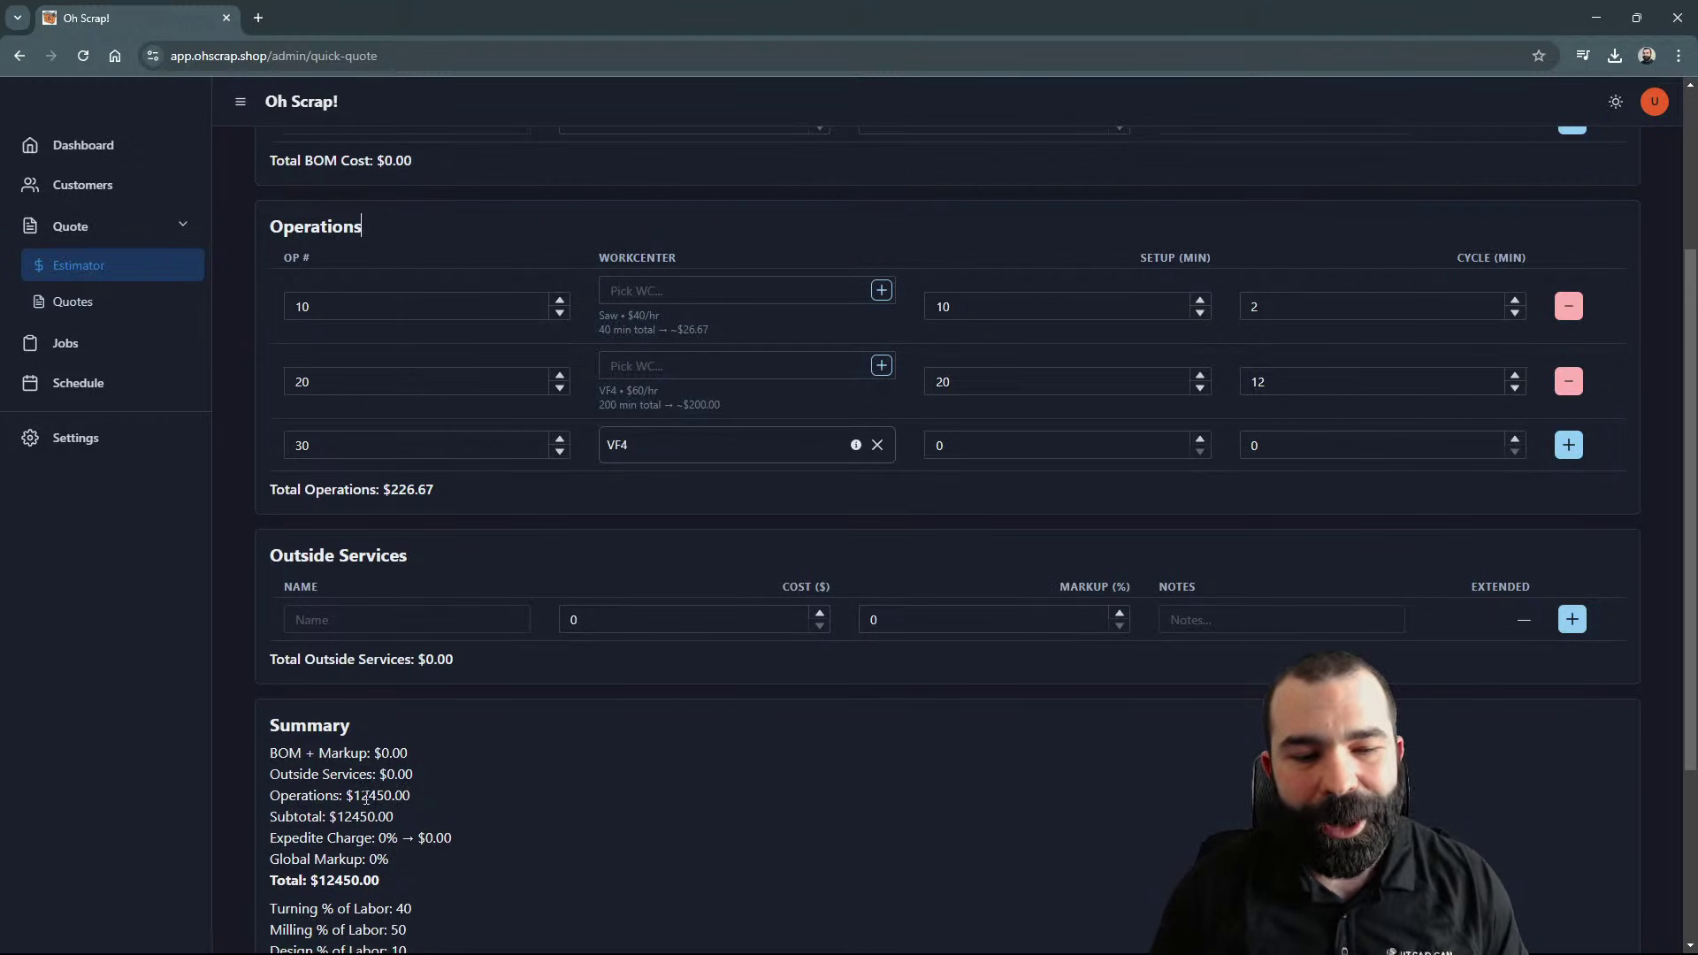
{"action": "scroll", "coordinate": [368, 810], "scroll_direction": "down", "scroll_amount": 1}
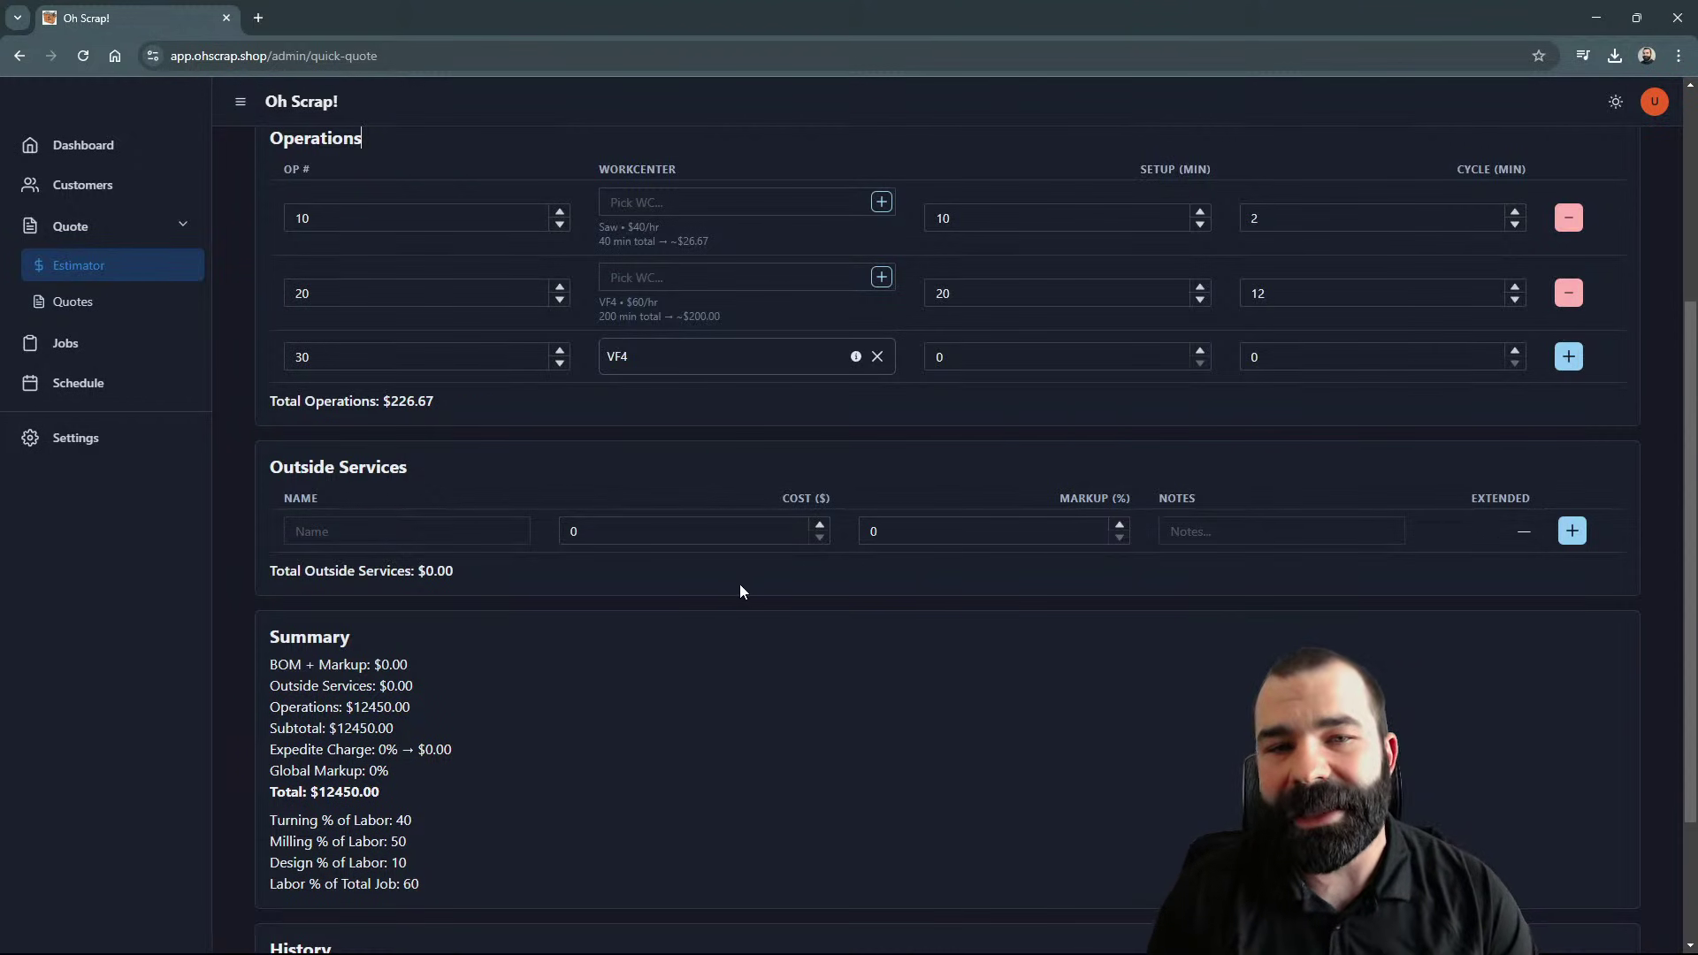
{"action": "scroll", "coordinate": [741, 586], "scroll_direction": "up", "scroll_amount": 3}
Step: Change the quote's part count to 30
{"action": "scroll", "coordinate": [856, 522], "scroll_direction": "up", "scroll_amount": 1}
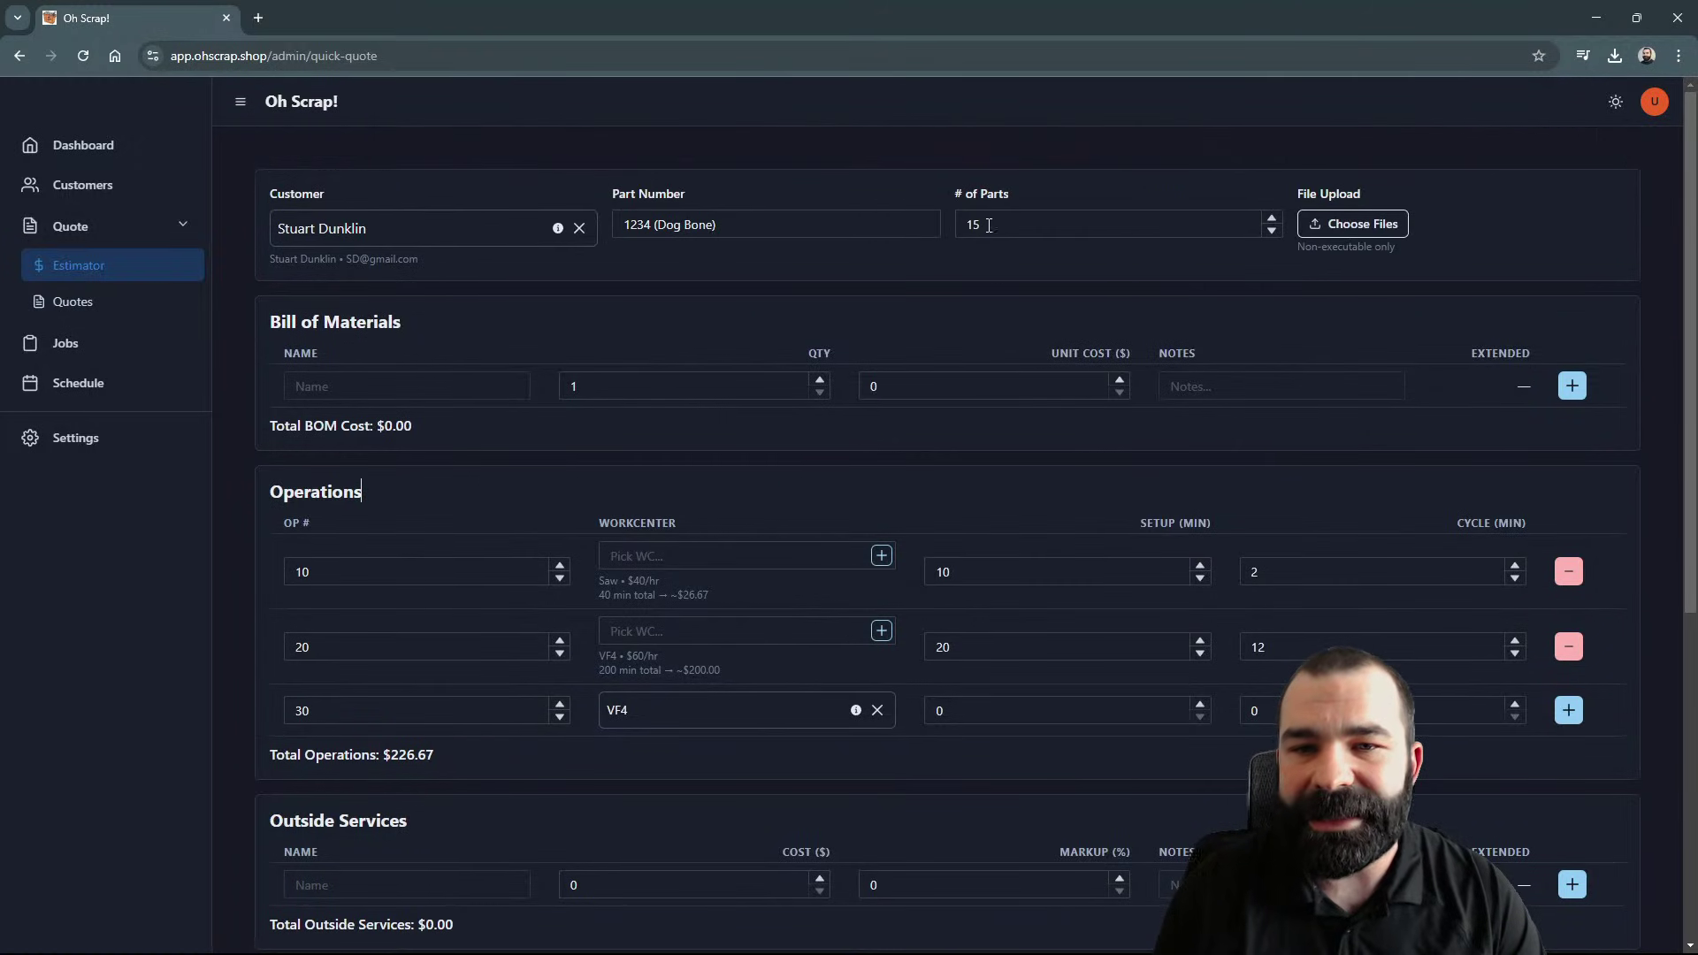
{"action": "left_click", "coordinate": [991, 222]}
{"action": "type", "text": "30"}
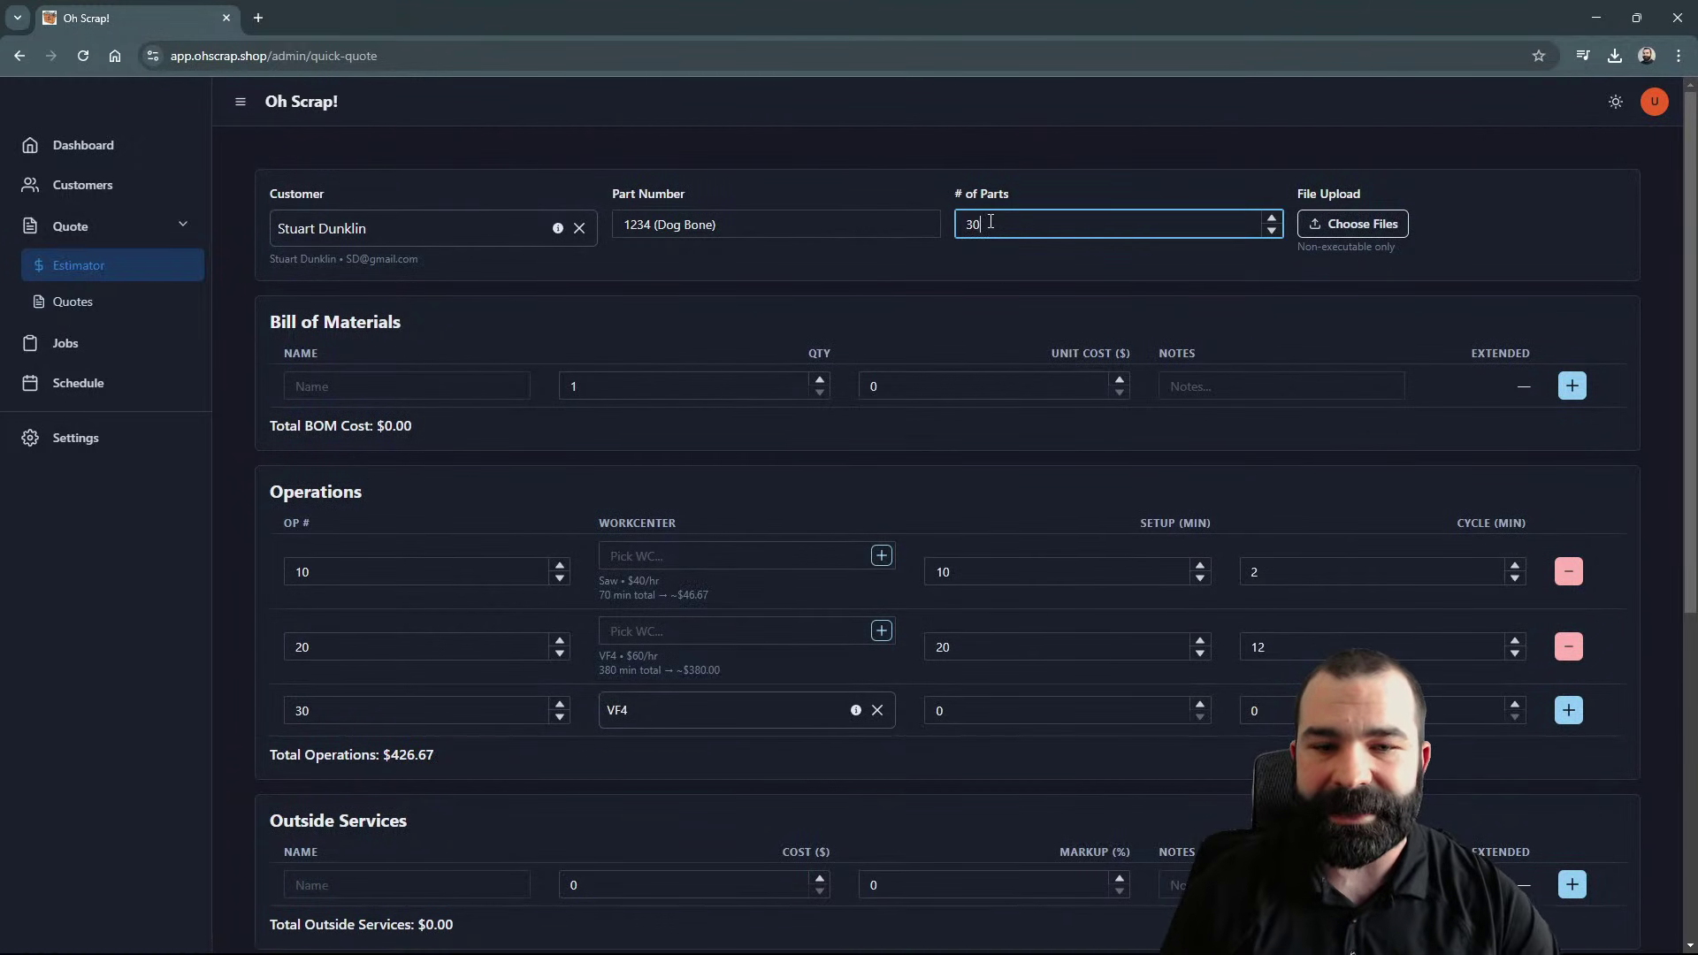
{"action": "left_click", "coordinate": [999, 337]}
Step: Add a BOM line: 2 × 1.5" Round bar at $145 each with a supplier note
{"action": "scroll", "coordinate": [999, 336], "scroll_direction": "down", "scroll_amount": 1}
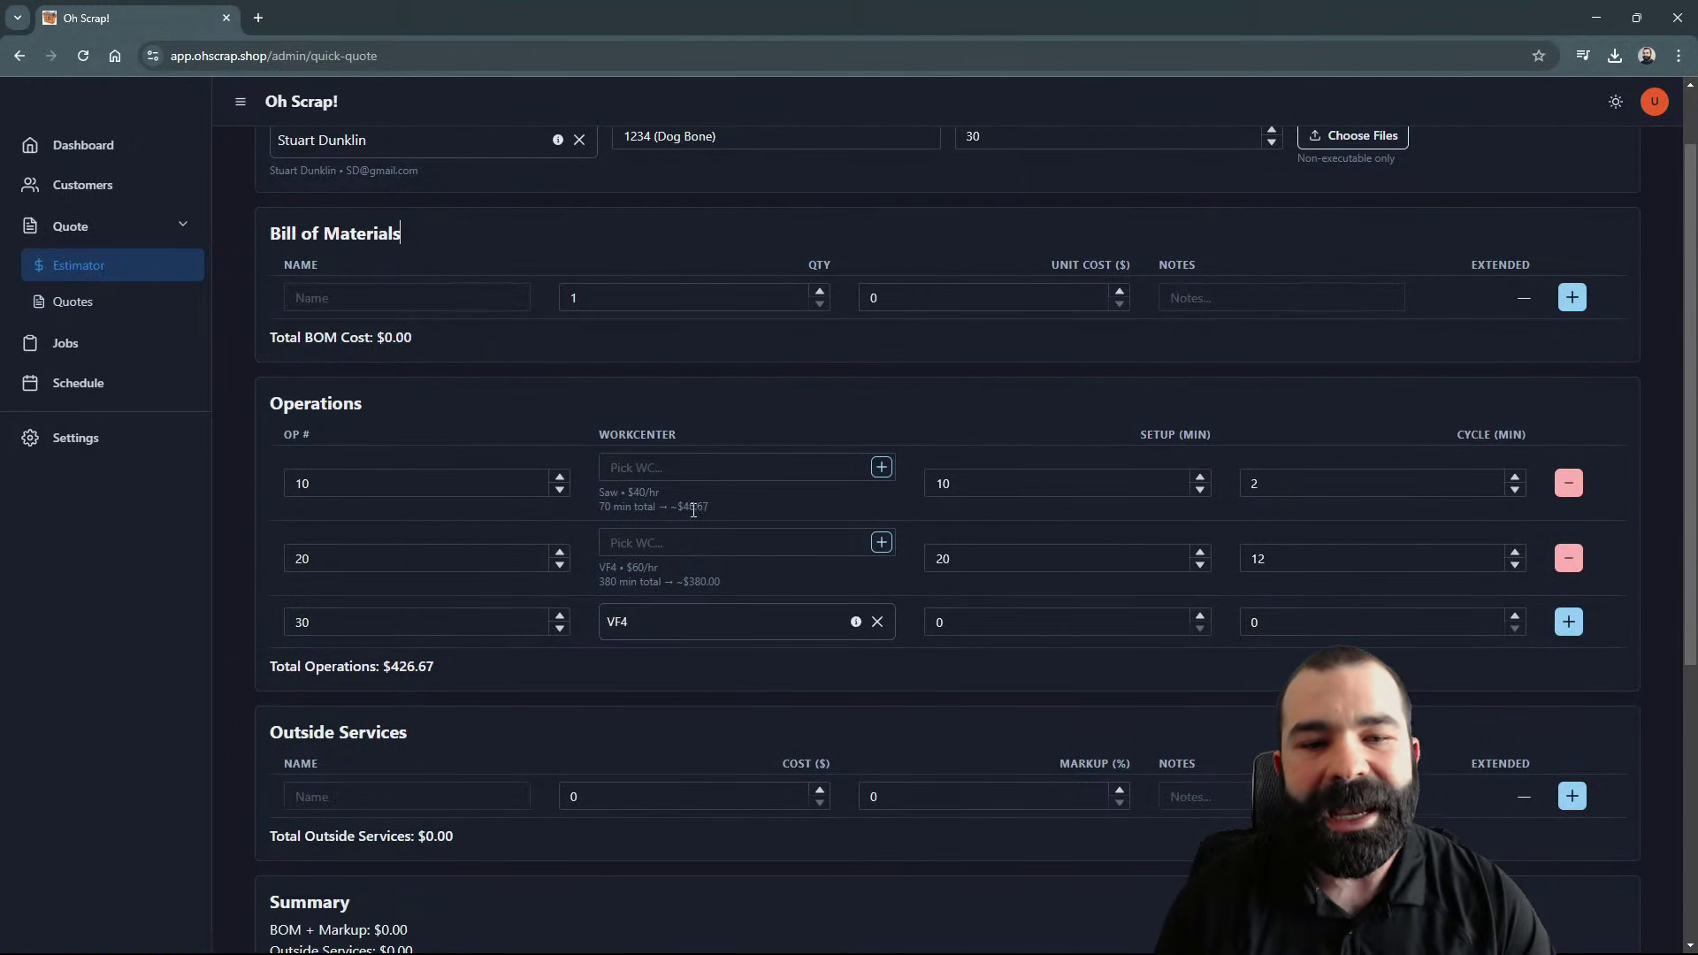
{"action": "scroll", "coordinate": [699, 552], "scroll_direction": "down", "scroll_amount": 2}
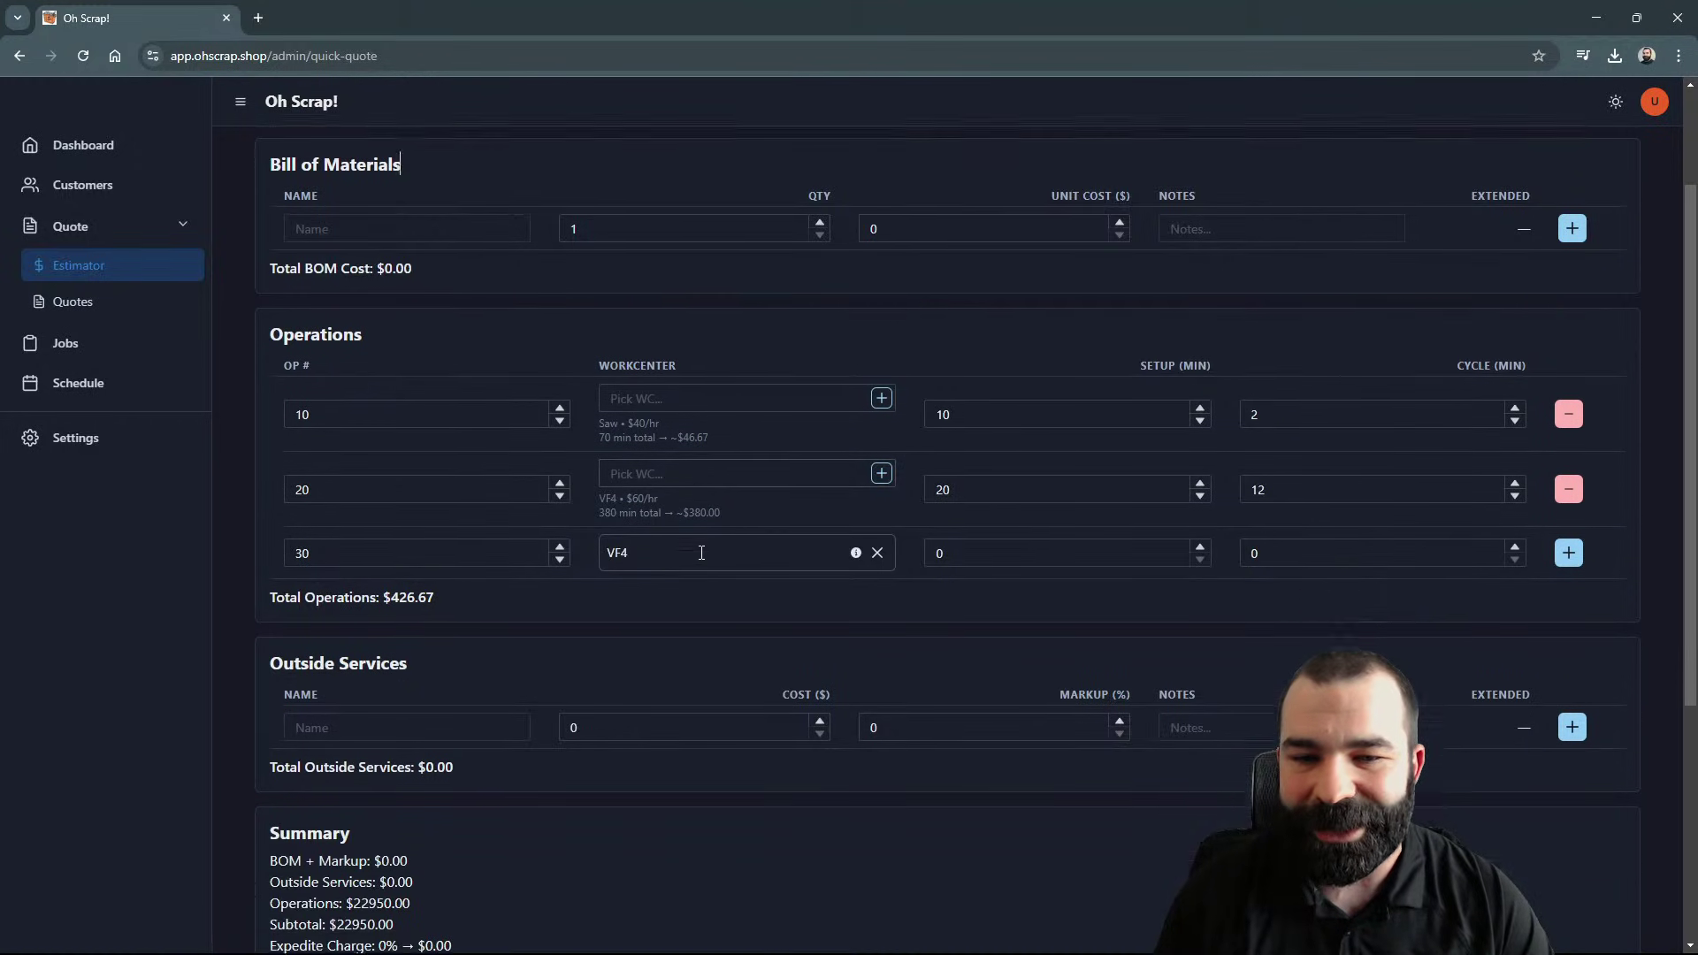
{"action": "scroll", "coordinate": [423, 682], "scroll_direction": "up", "scroll_amount": 2}
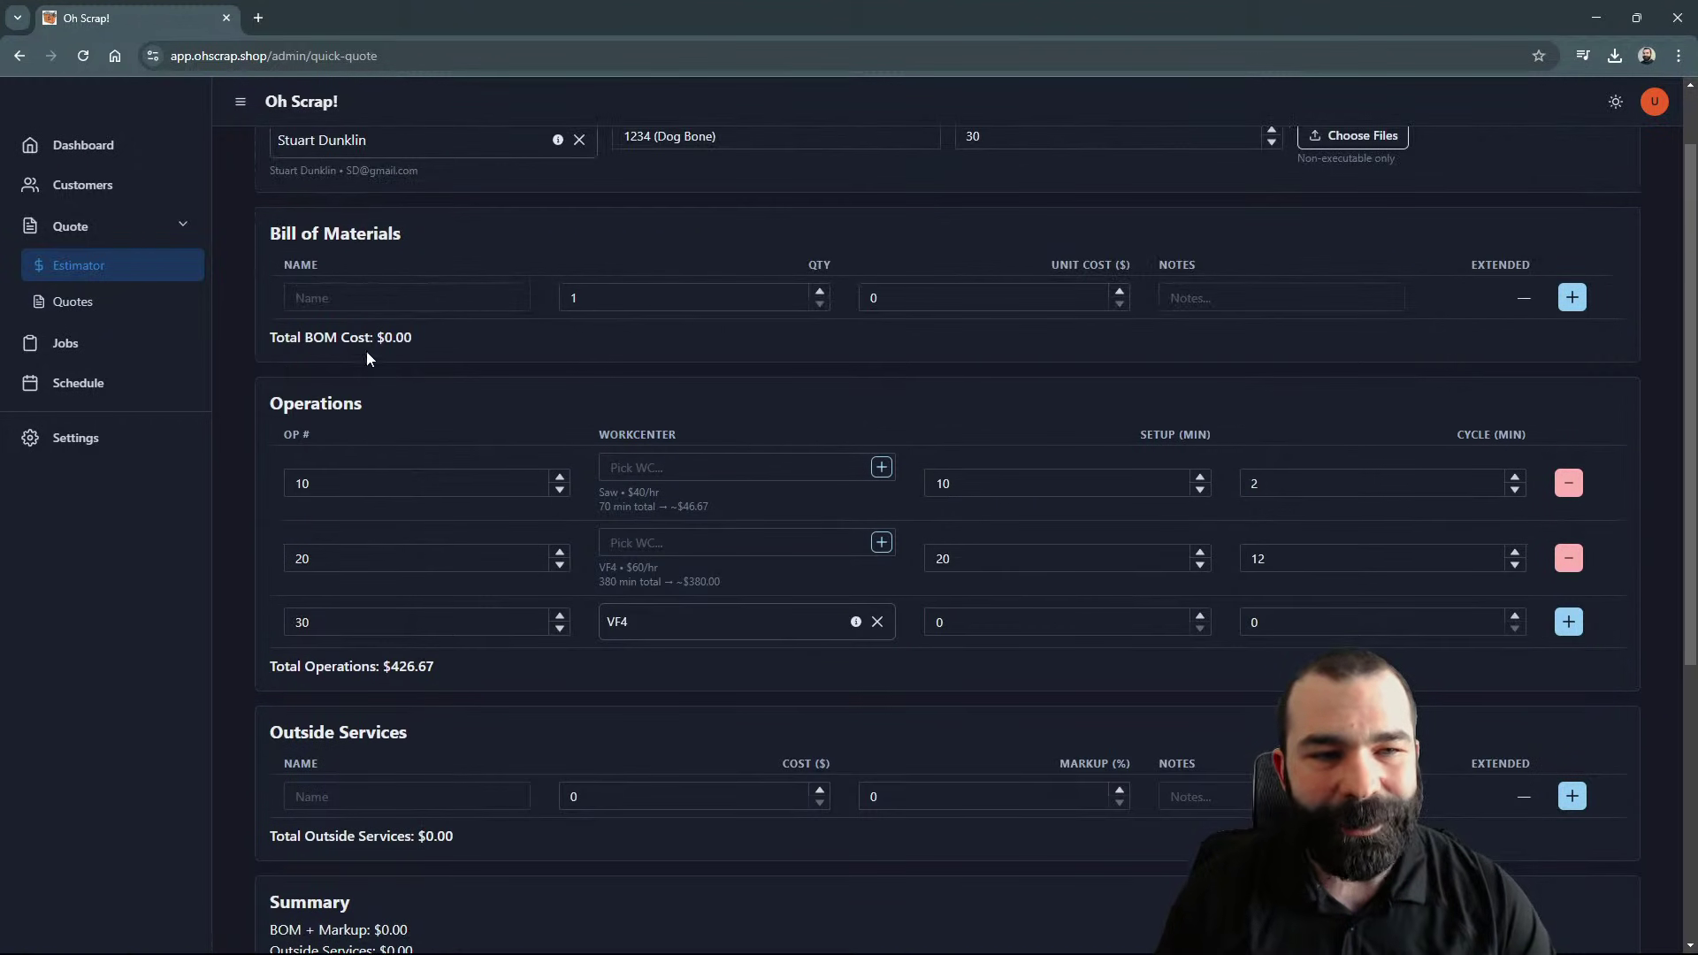
{"action": "left_click", "coordinate": [368, 296]}
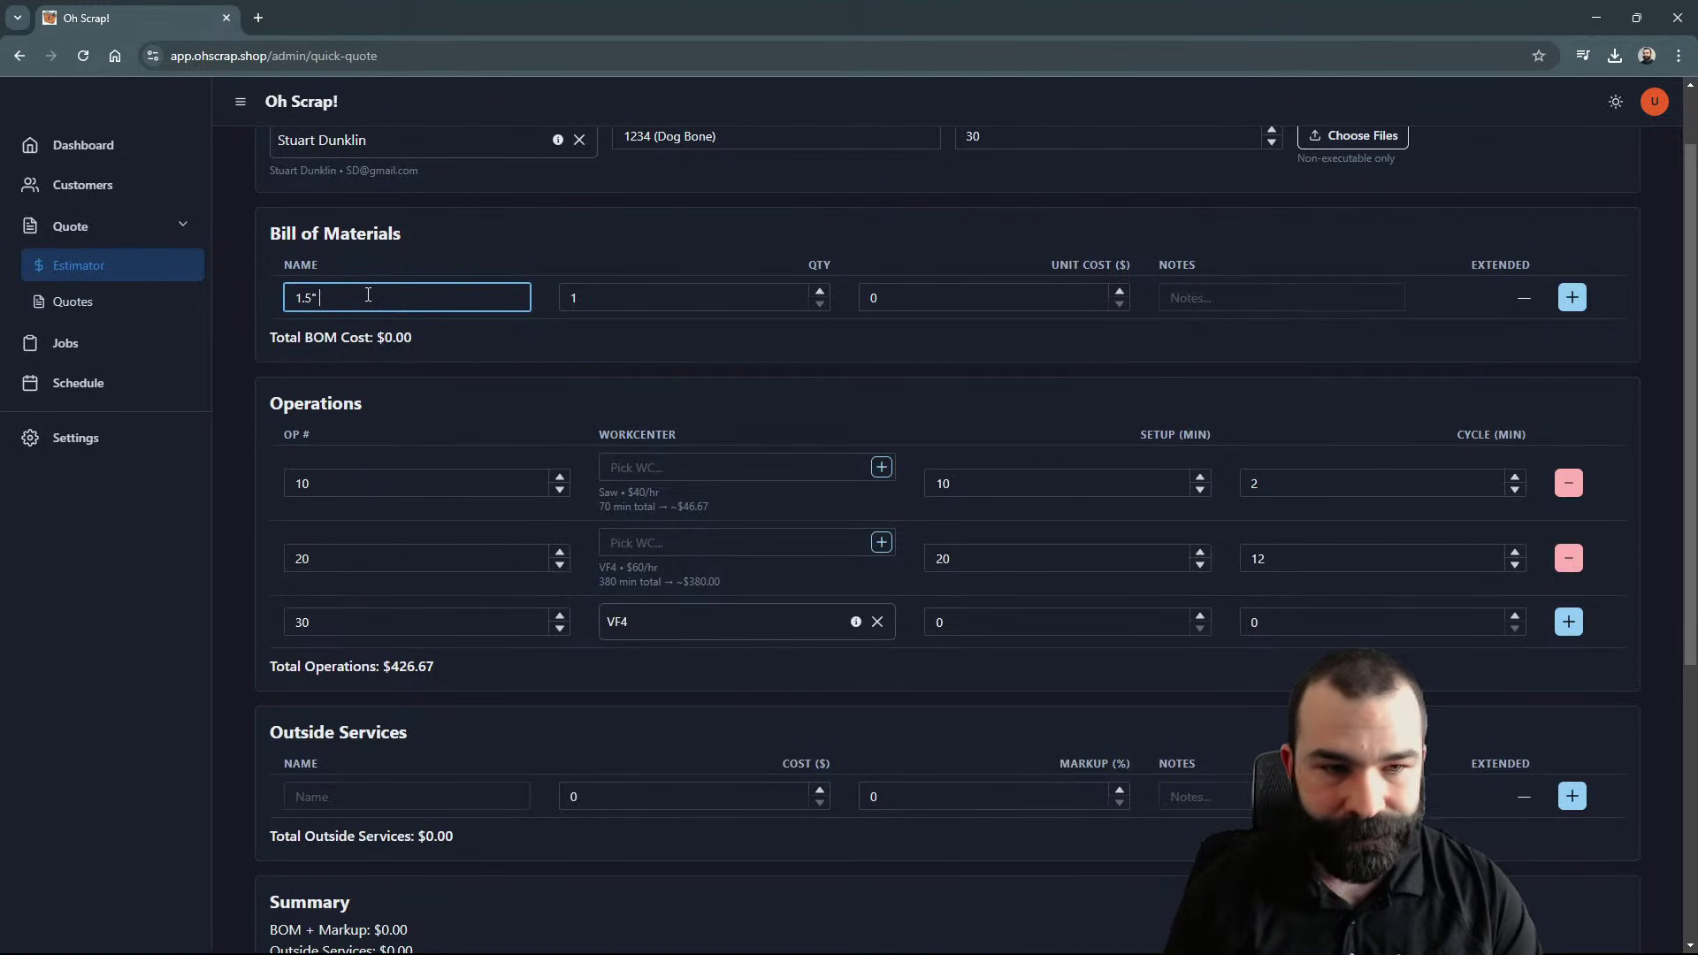
{"action": "key", "text": "Tab"}
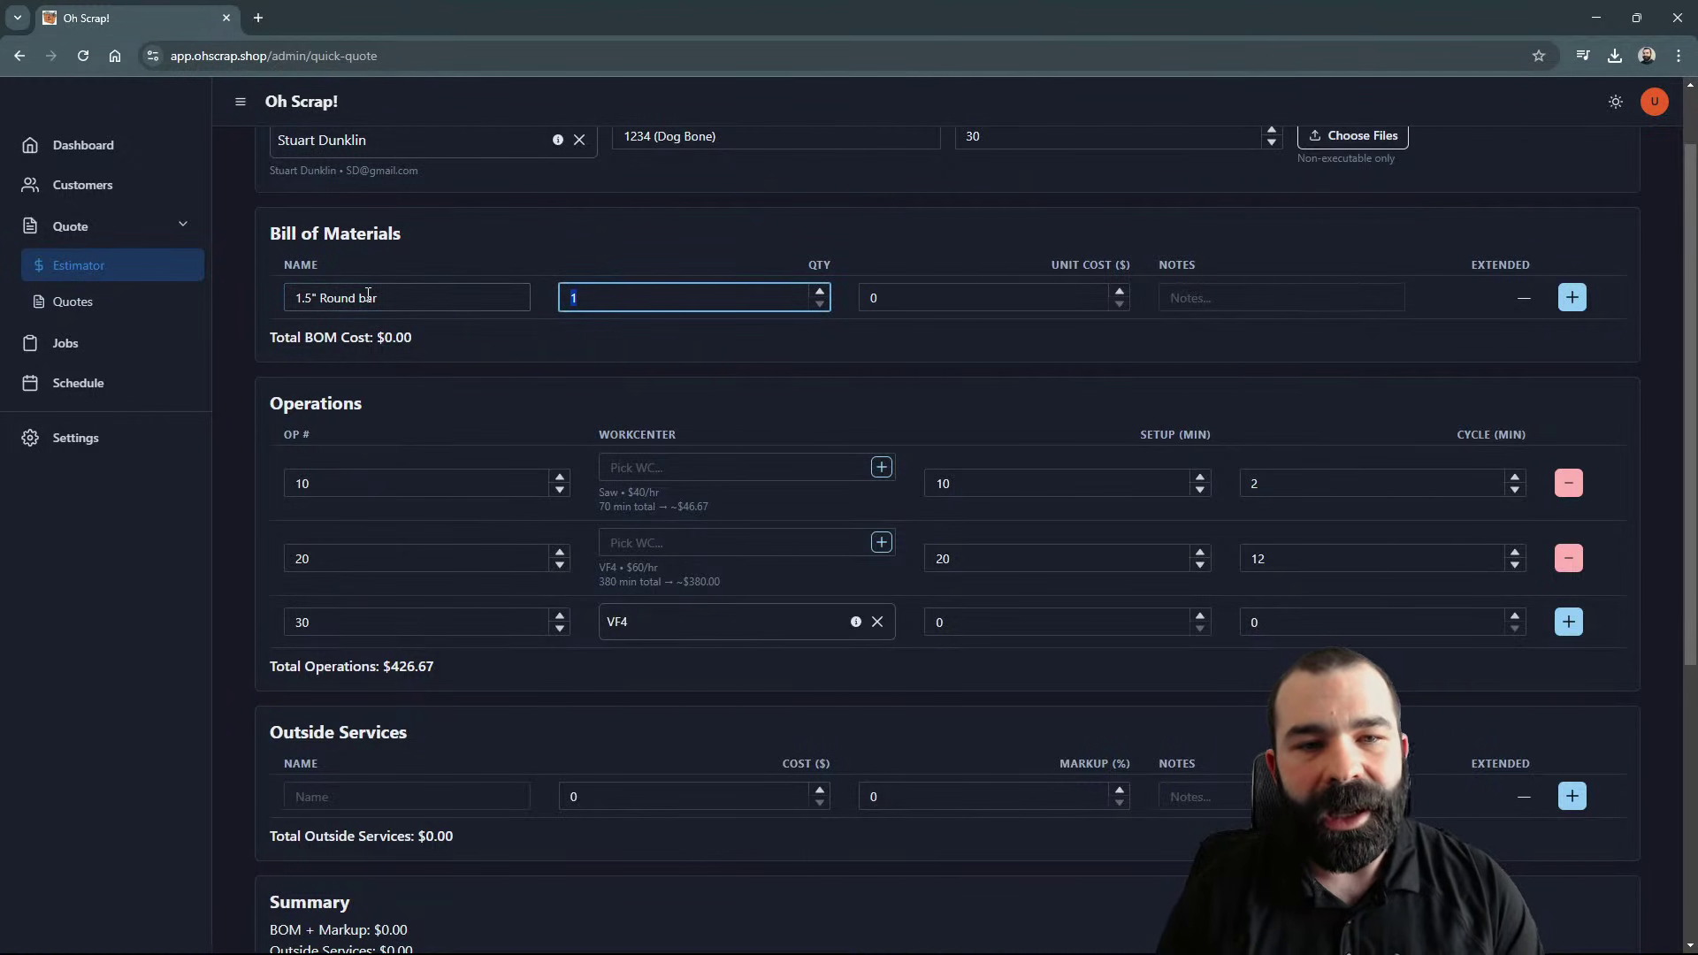
{"action": "type", "text": "2"}
{"action": "key", "text": "Tab"}
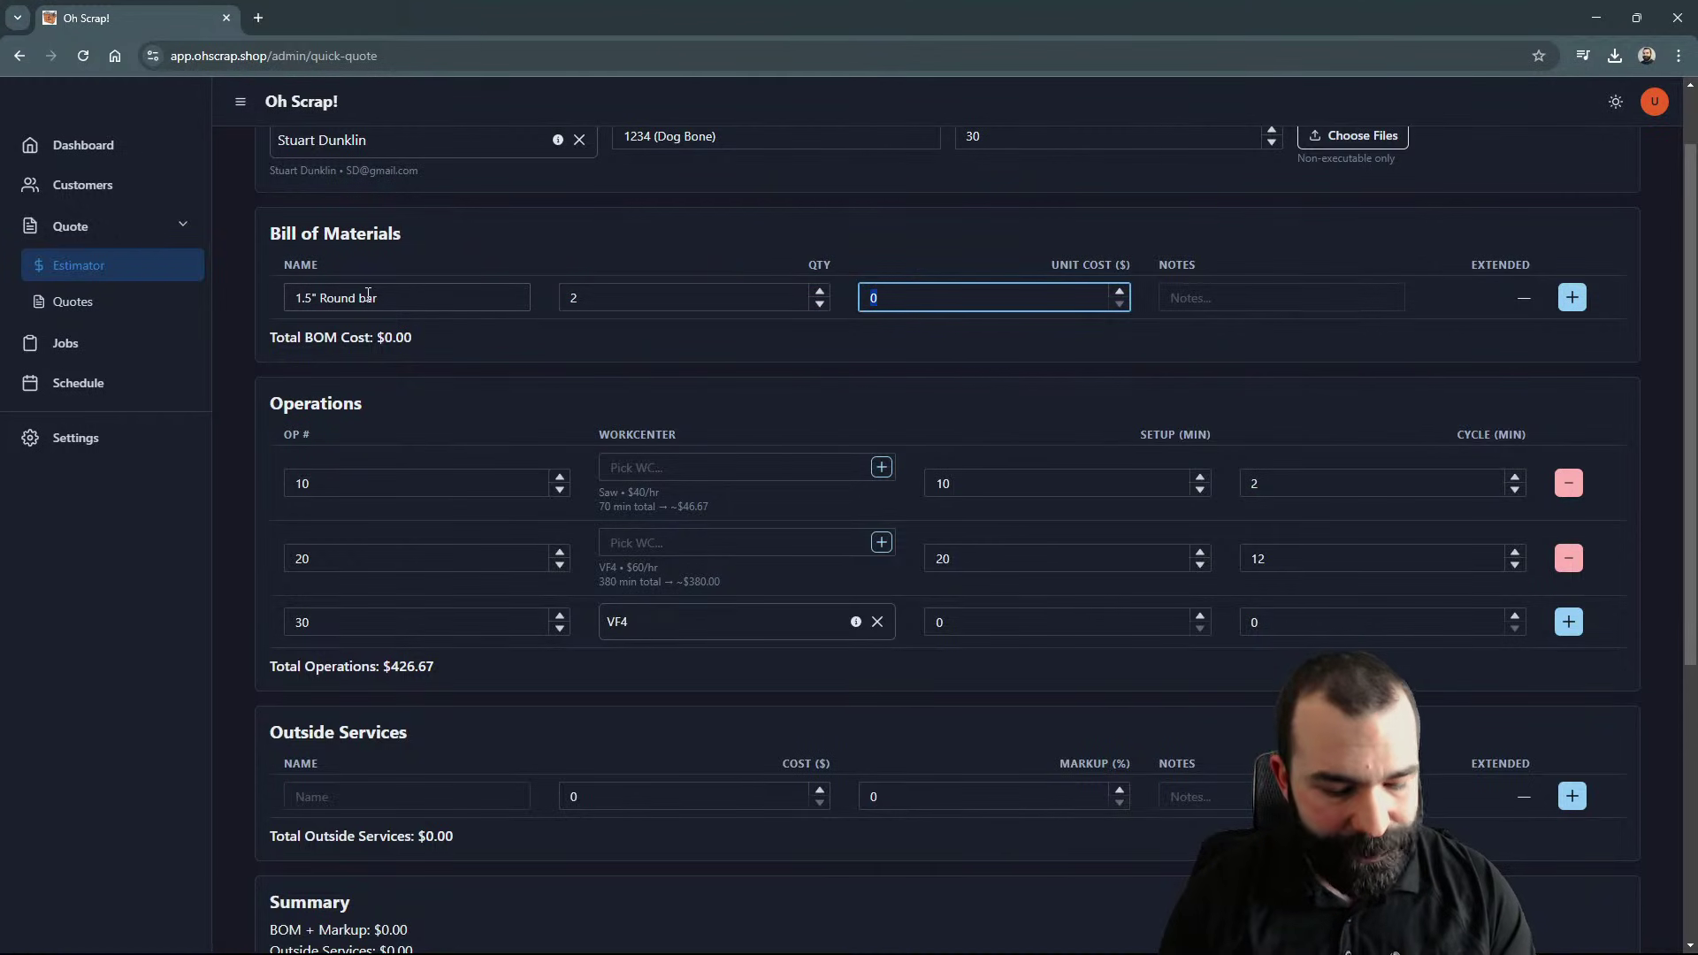
{"action": "key", "text": "Tab"}
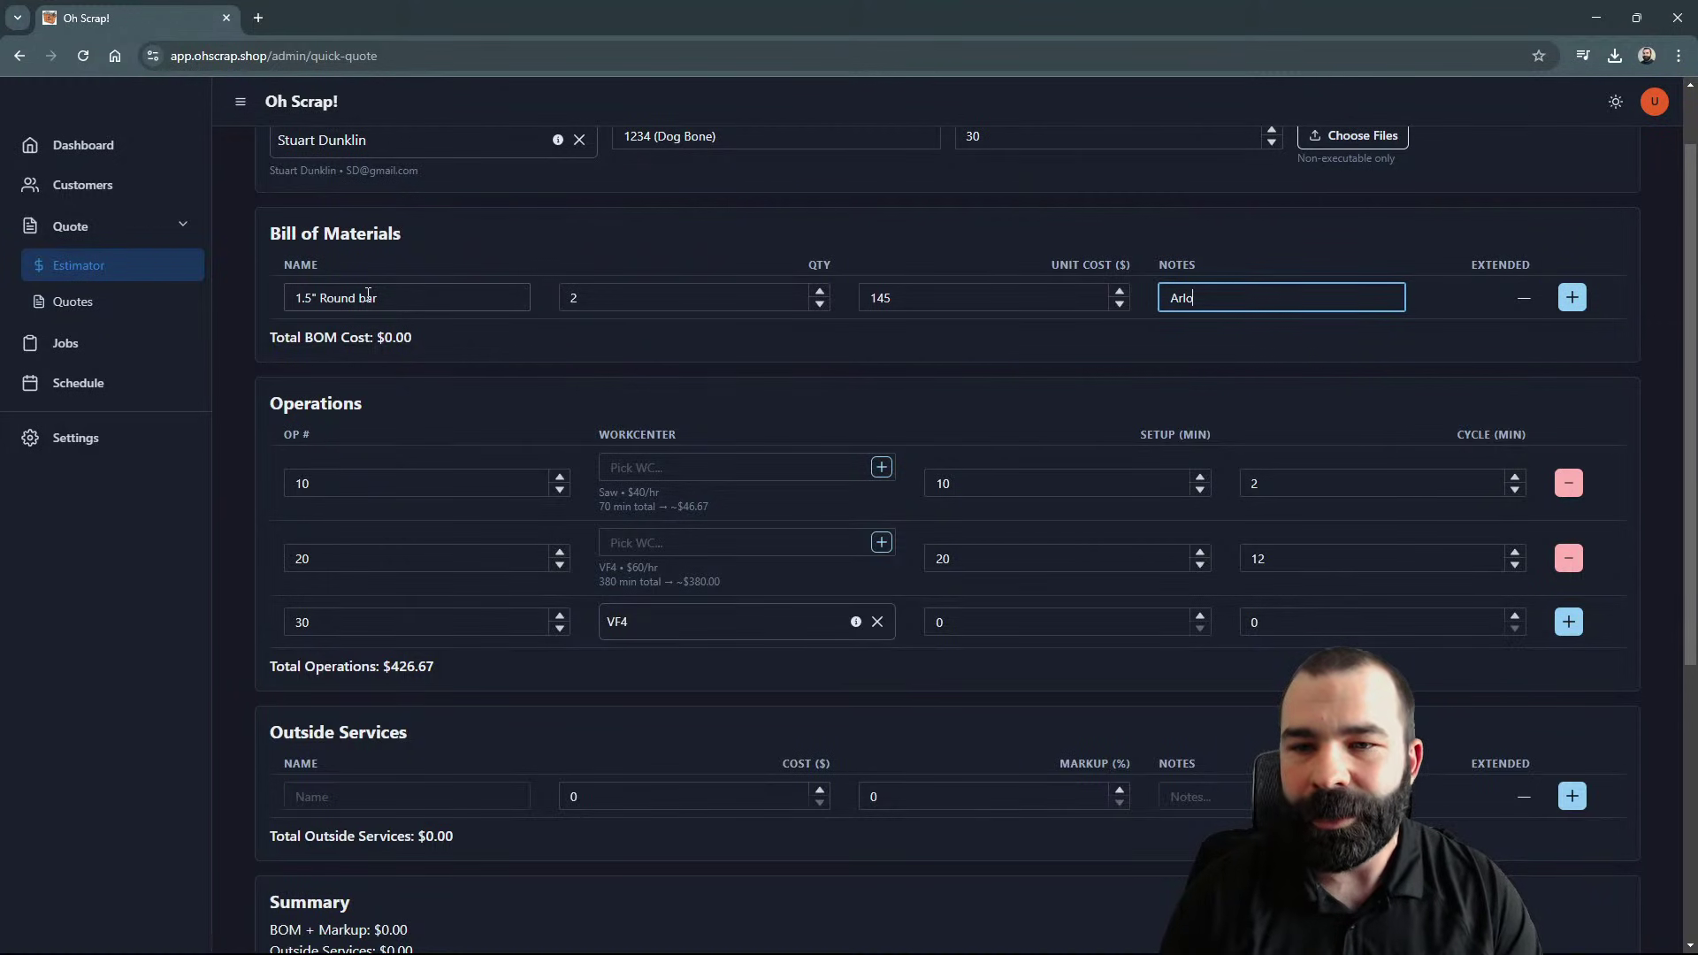
{"action": "left_click", "coordinate": [1571, 299]}
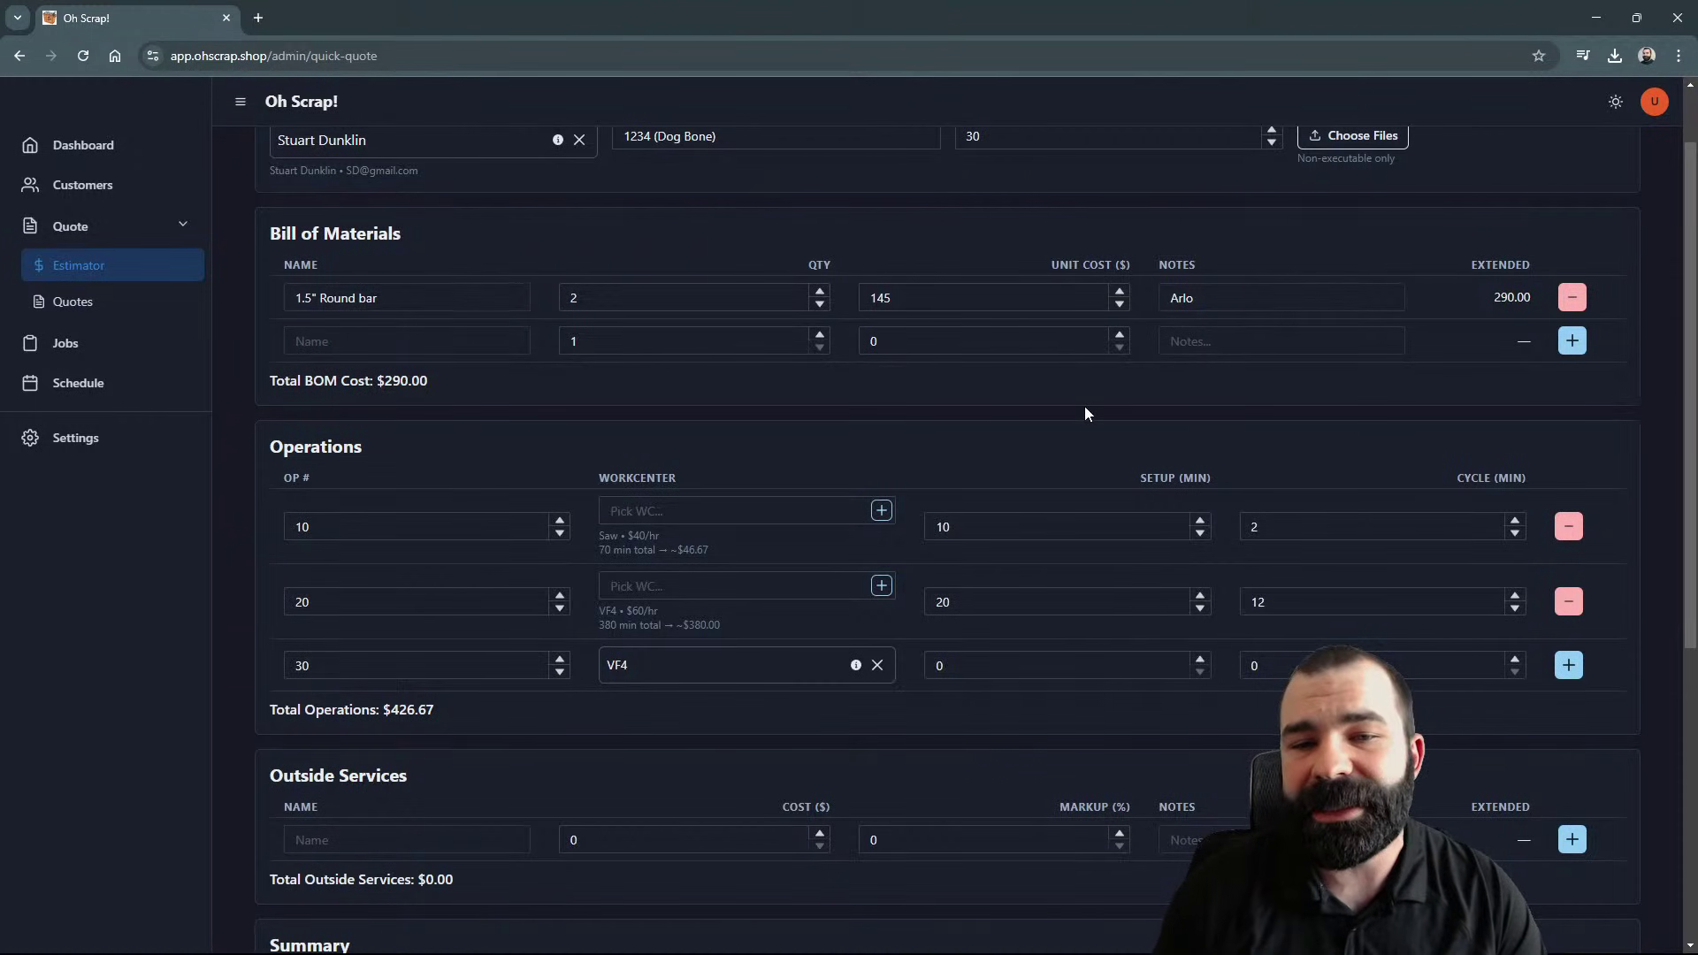
Step: Add outside service Ano costing $65 with 15% markup, extending to $74.75
{"action": "scroll", "coordinate": [1084, 412], "scroll_direction": "down", "scroll_amount": 2}
{"action": "left_click", "coordinate": [466, 662]}
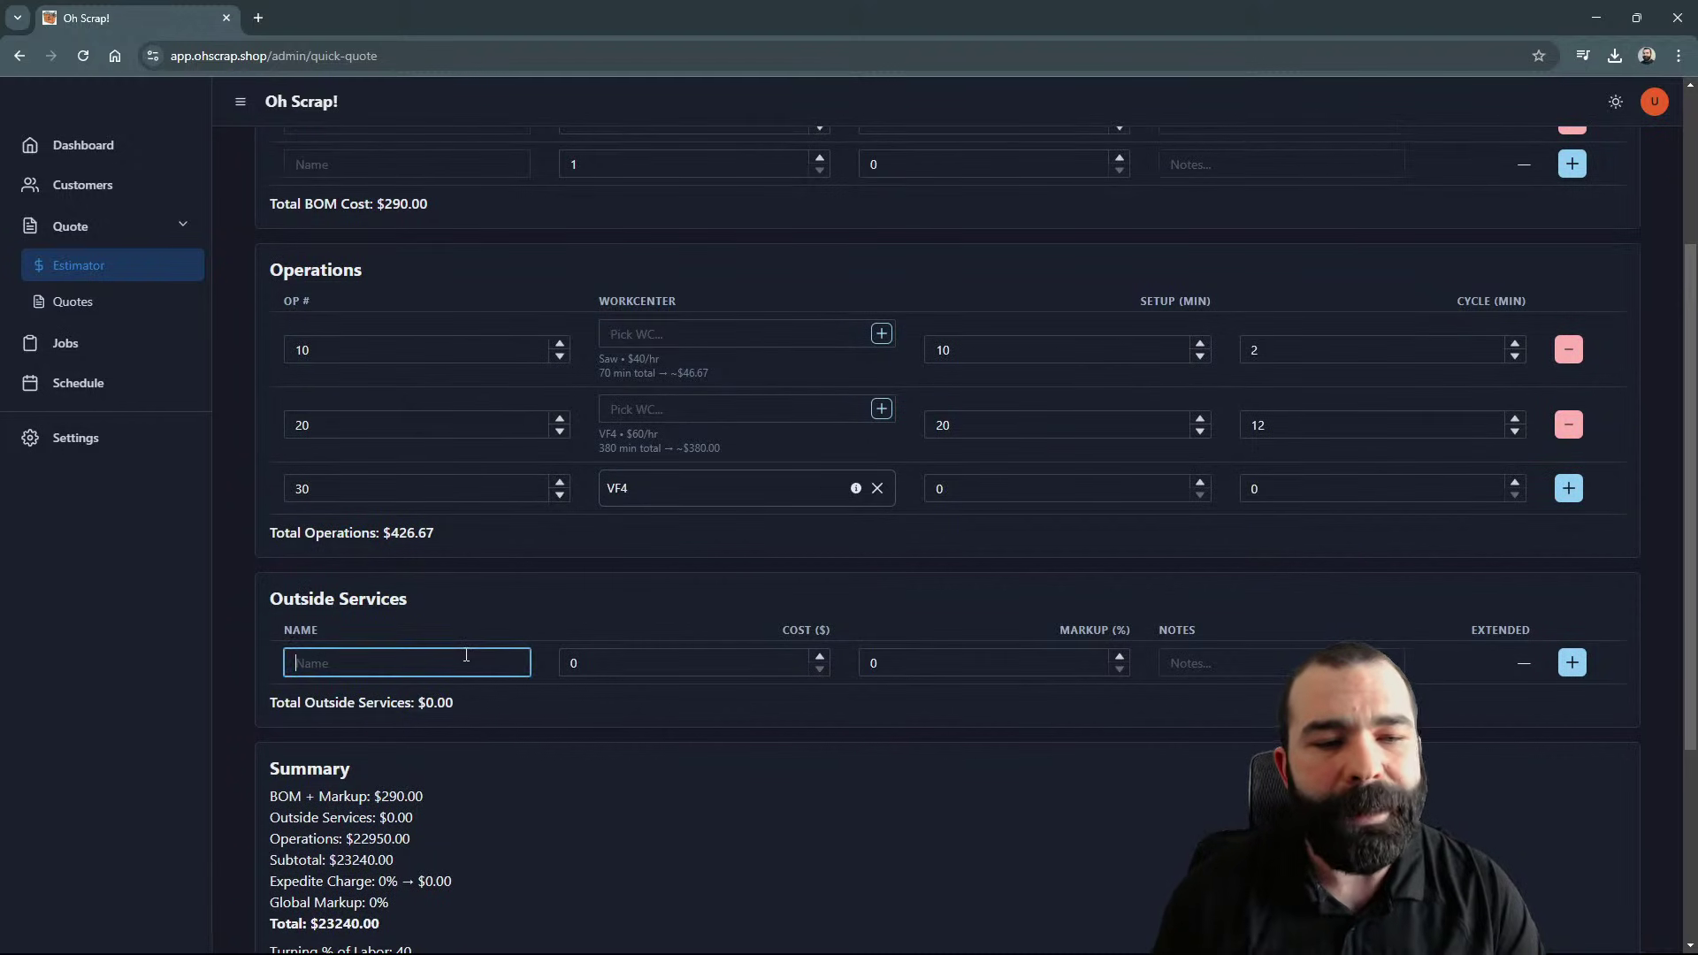
{"action": "type", "text": "An"}
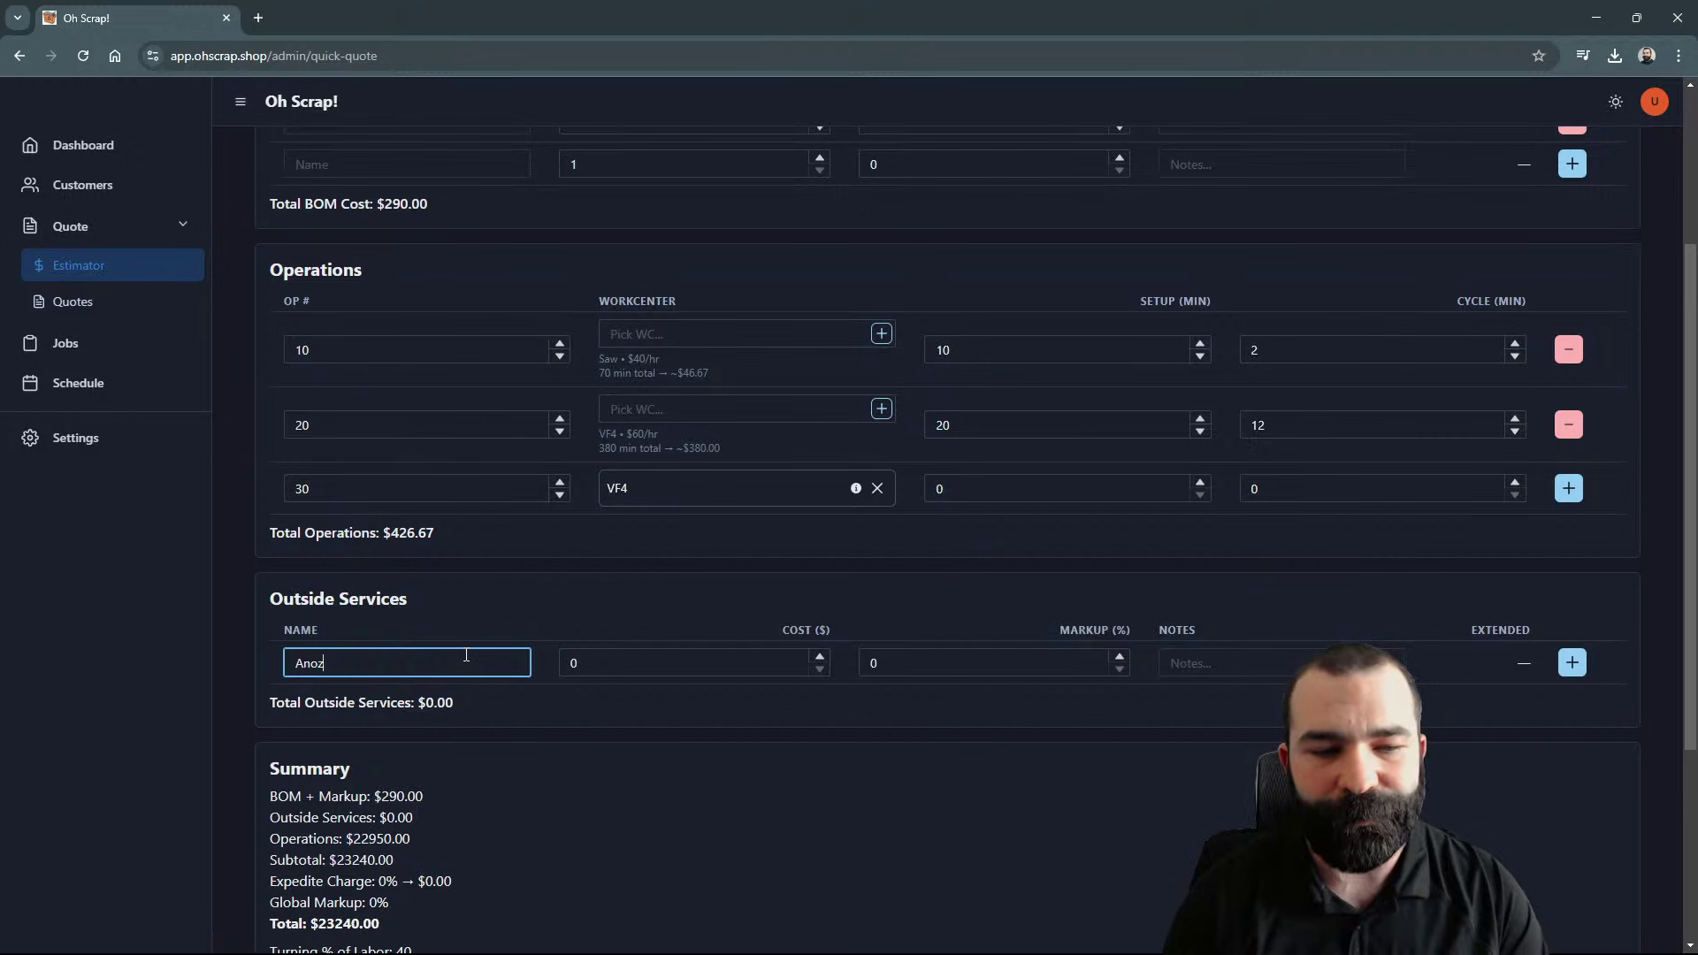
{"action": "type", "text": "oz"}
{"action": "key", "text": "BackSpace"}
{"action": "key", "text": "Tab"}
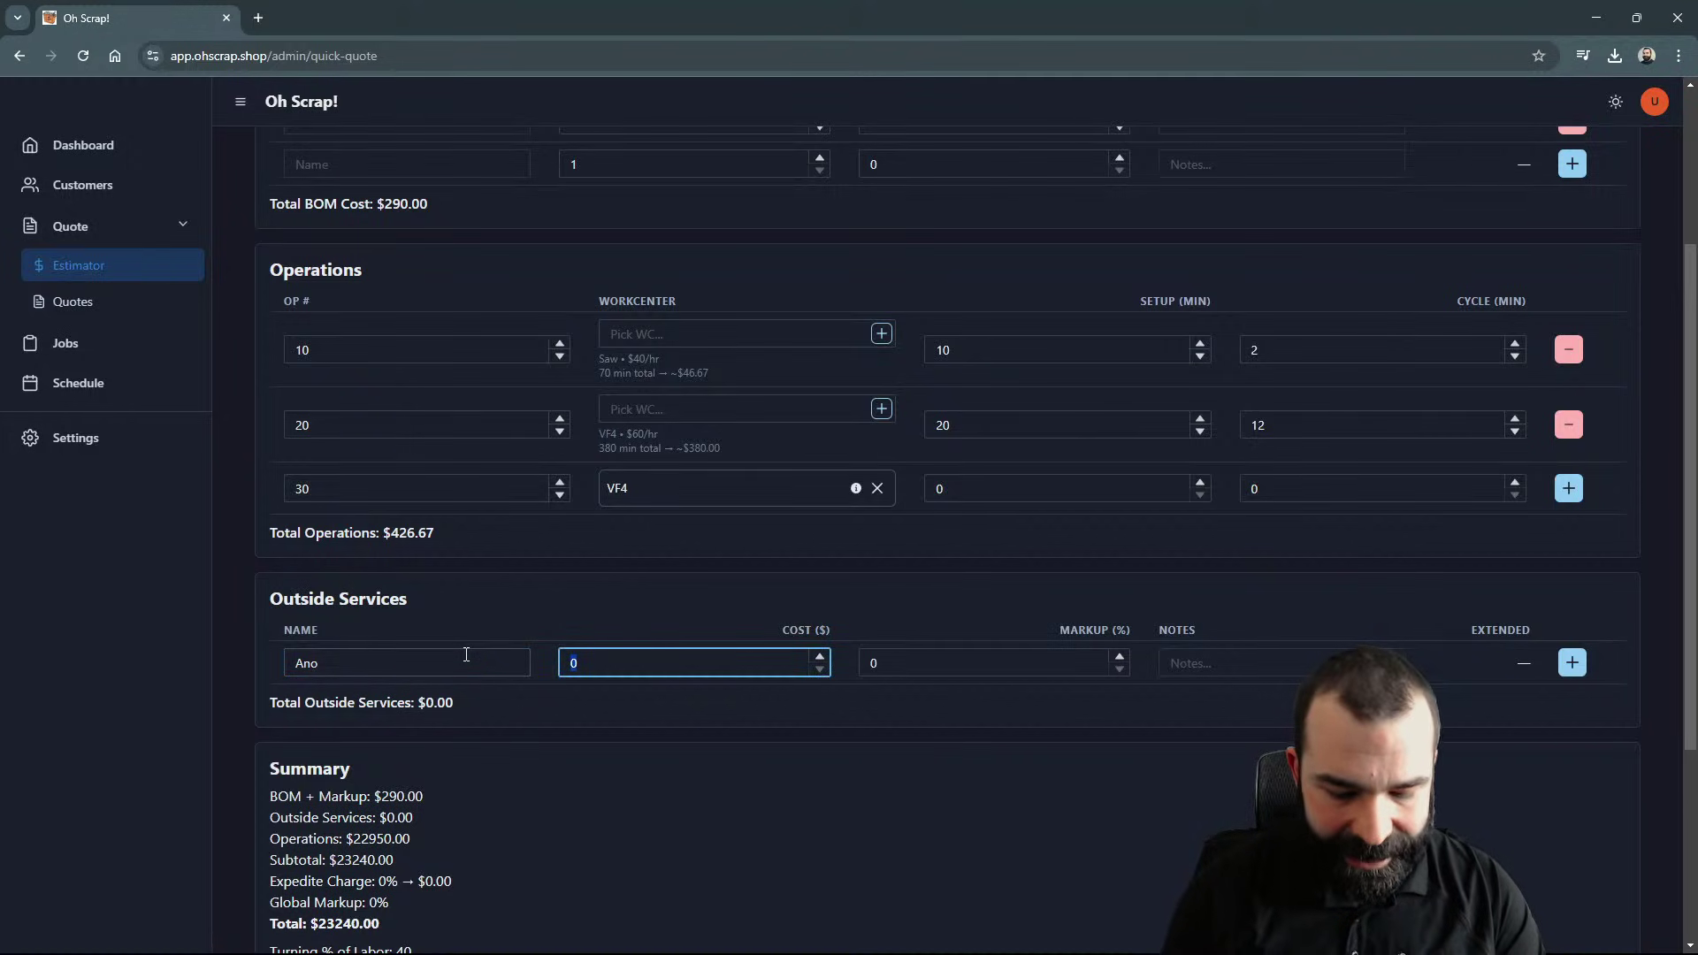
{"action": "type", "text": "65"}
{"action": "key", "text": "Tab"}
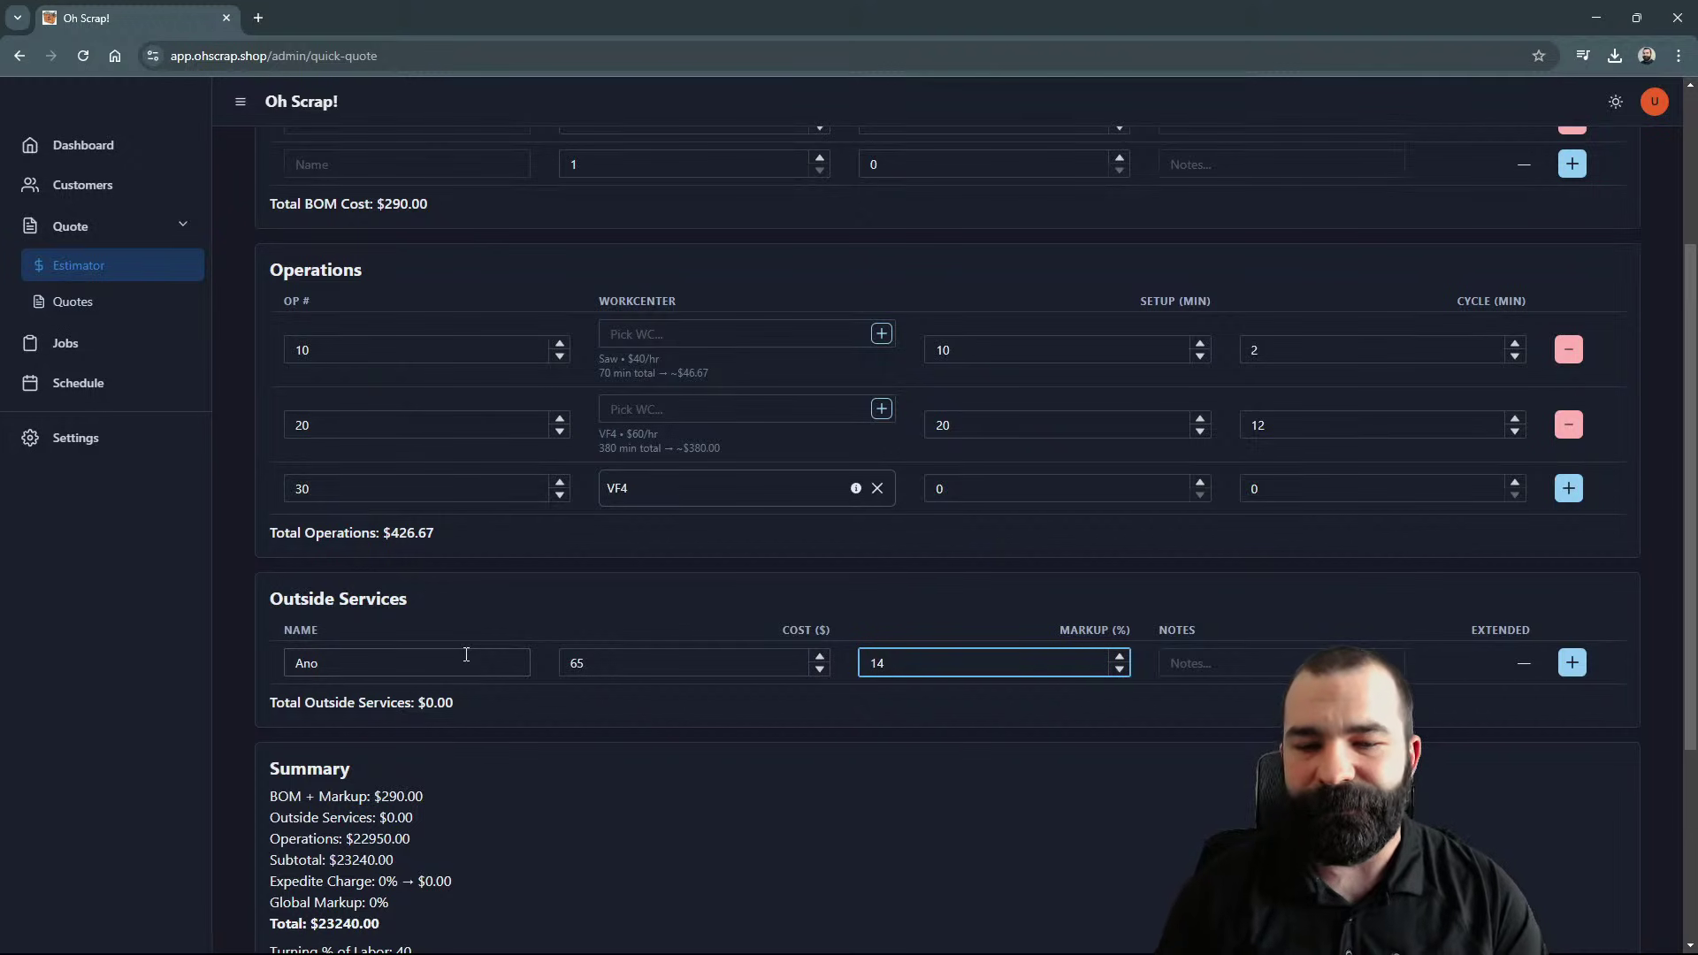
{"action": "key", "text": "Tab"}
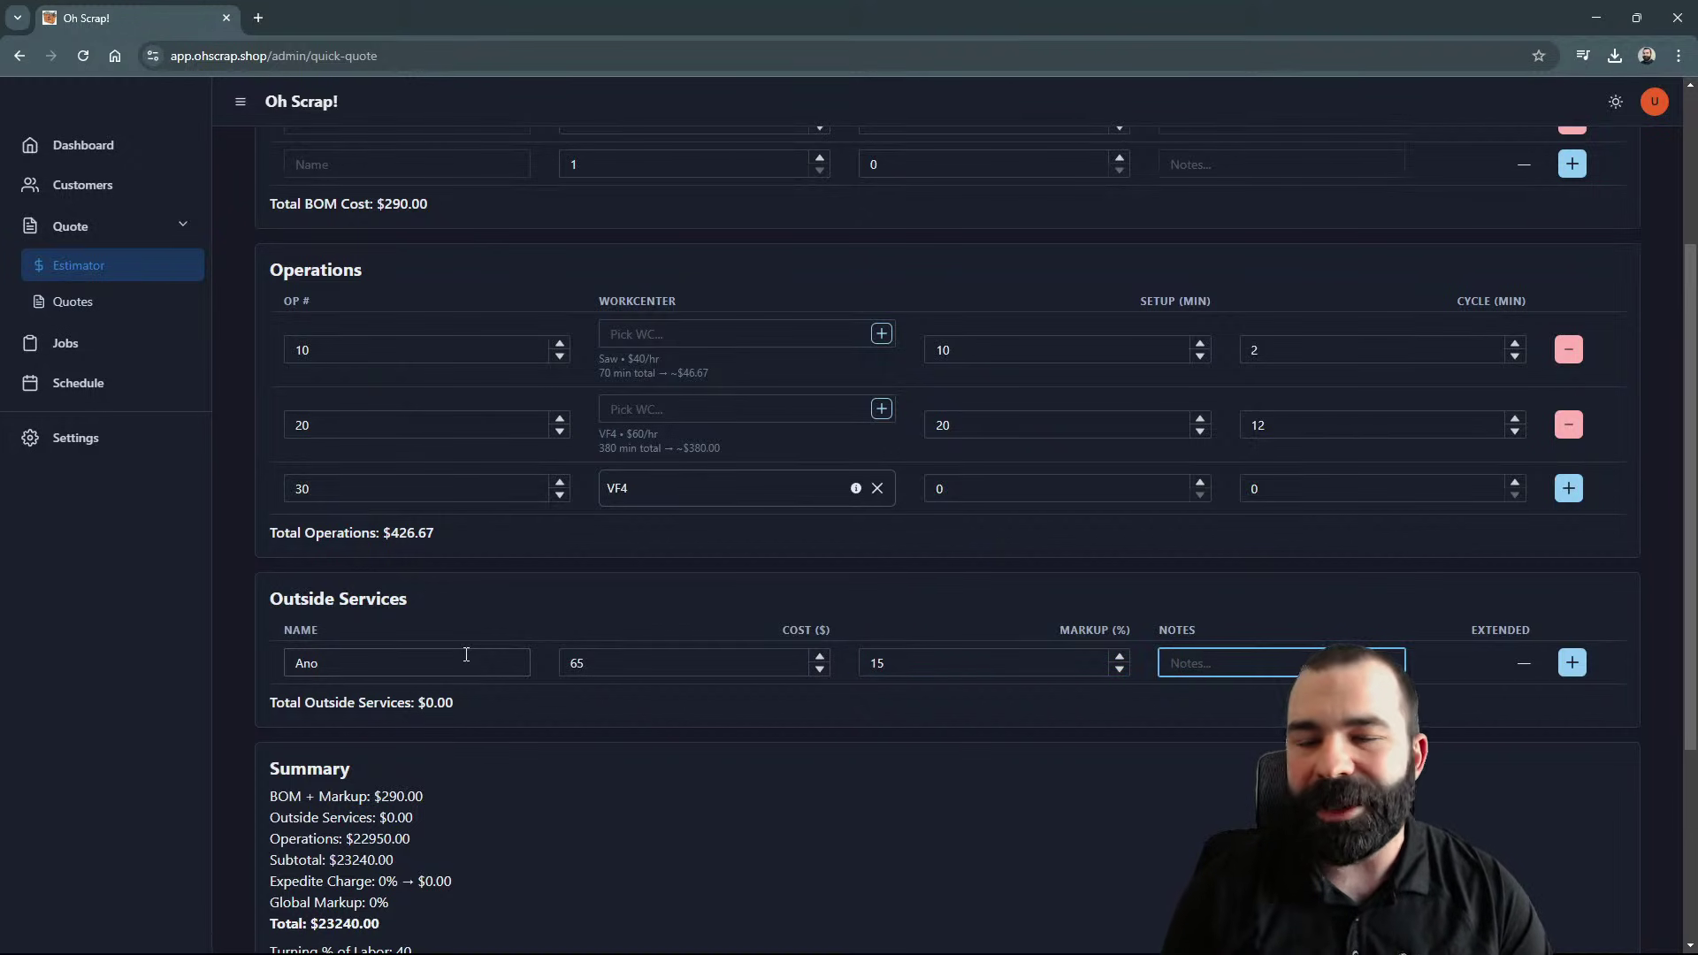
{"action": "left_click", "coordinate": [1583, 656]}
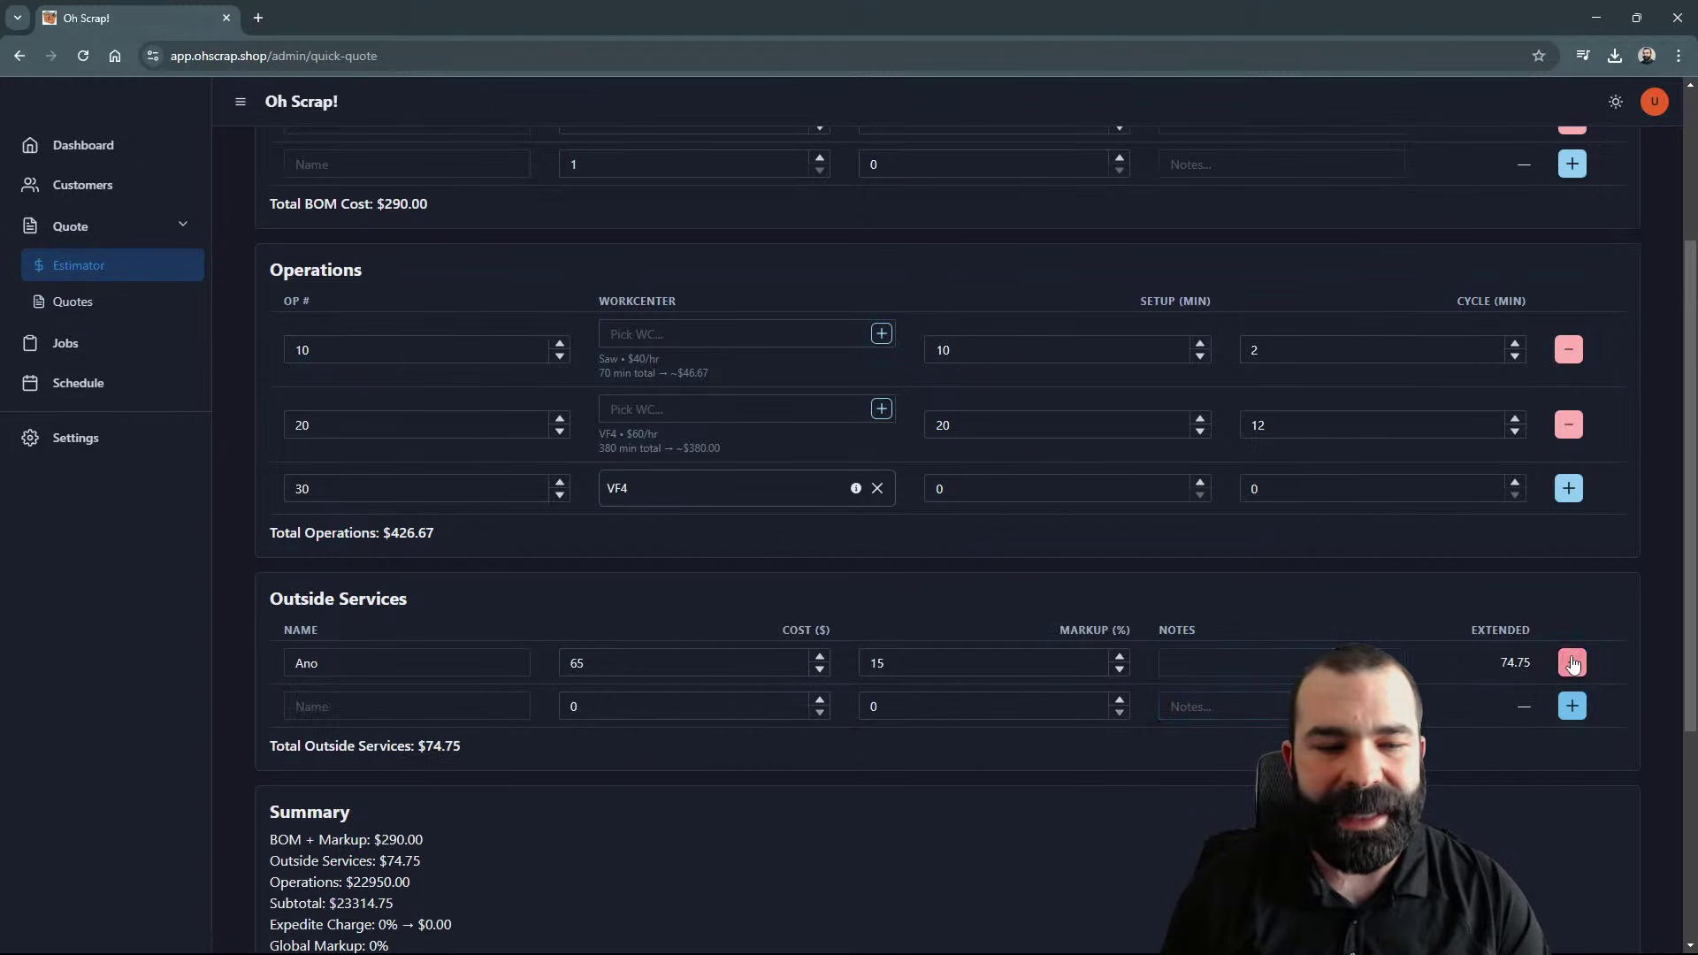
{"action": "scroll", "coordinate": [885, 683], "scroll_direction": "down", "scroll_amount": 2}
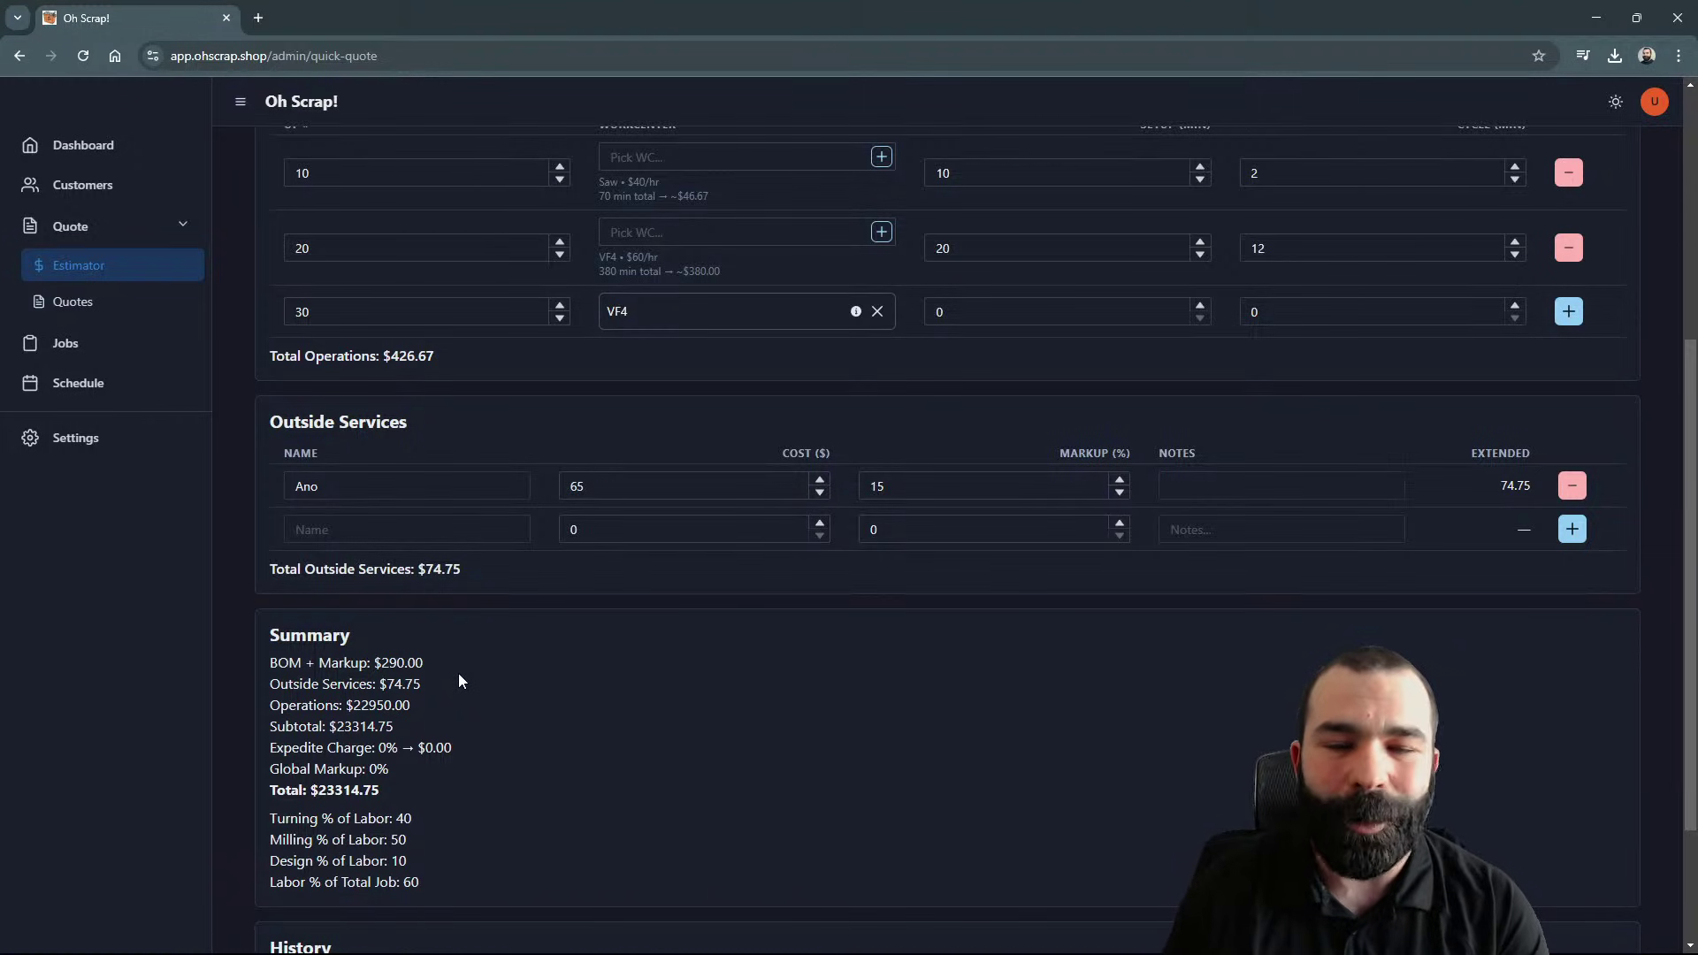
{"action": "scroll", "coordinate": [952, 620], "scroll_direction": "down", "scroll_amount": 2}
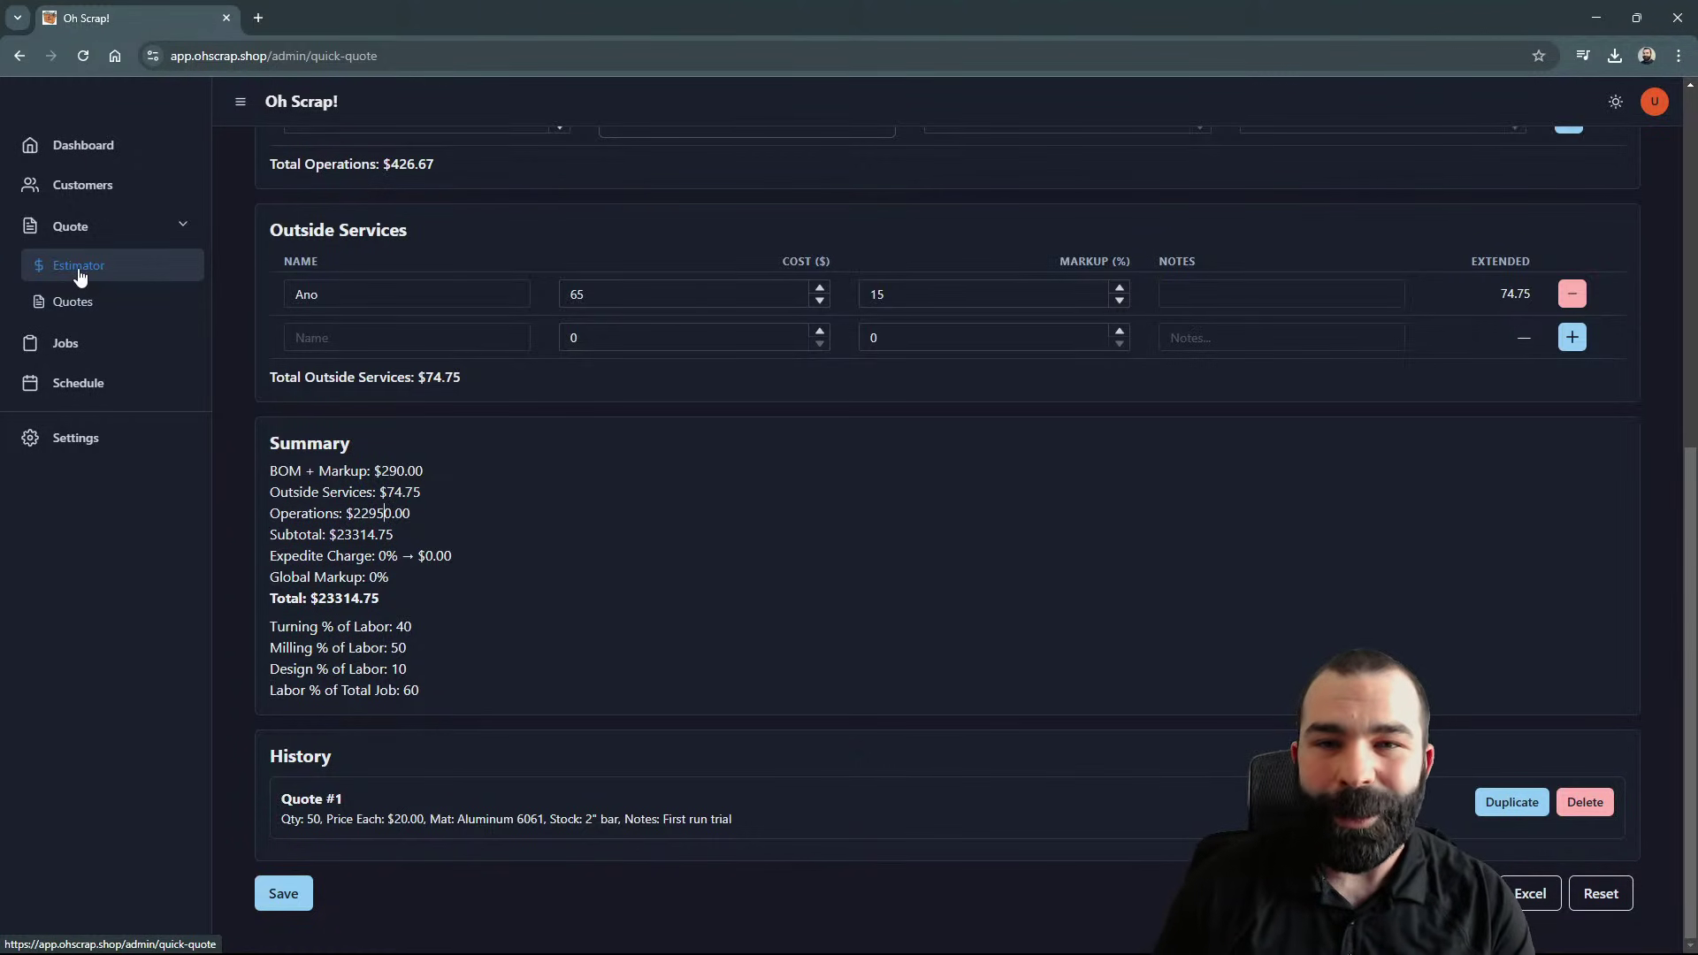
Step: View the Jobs list, then the Schedule board with Mill OD and Face & Drill
{"action": "left_click", "coordinate": [94, 353]}
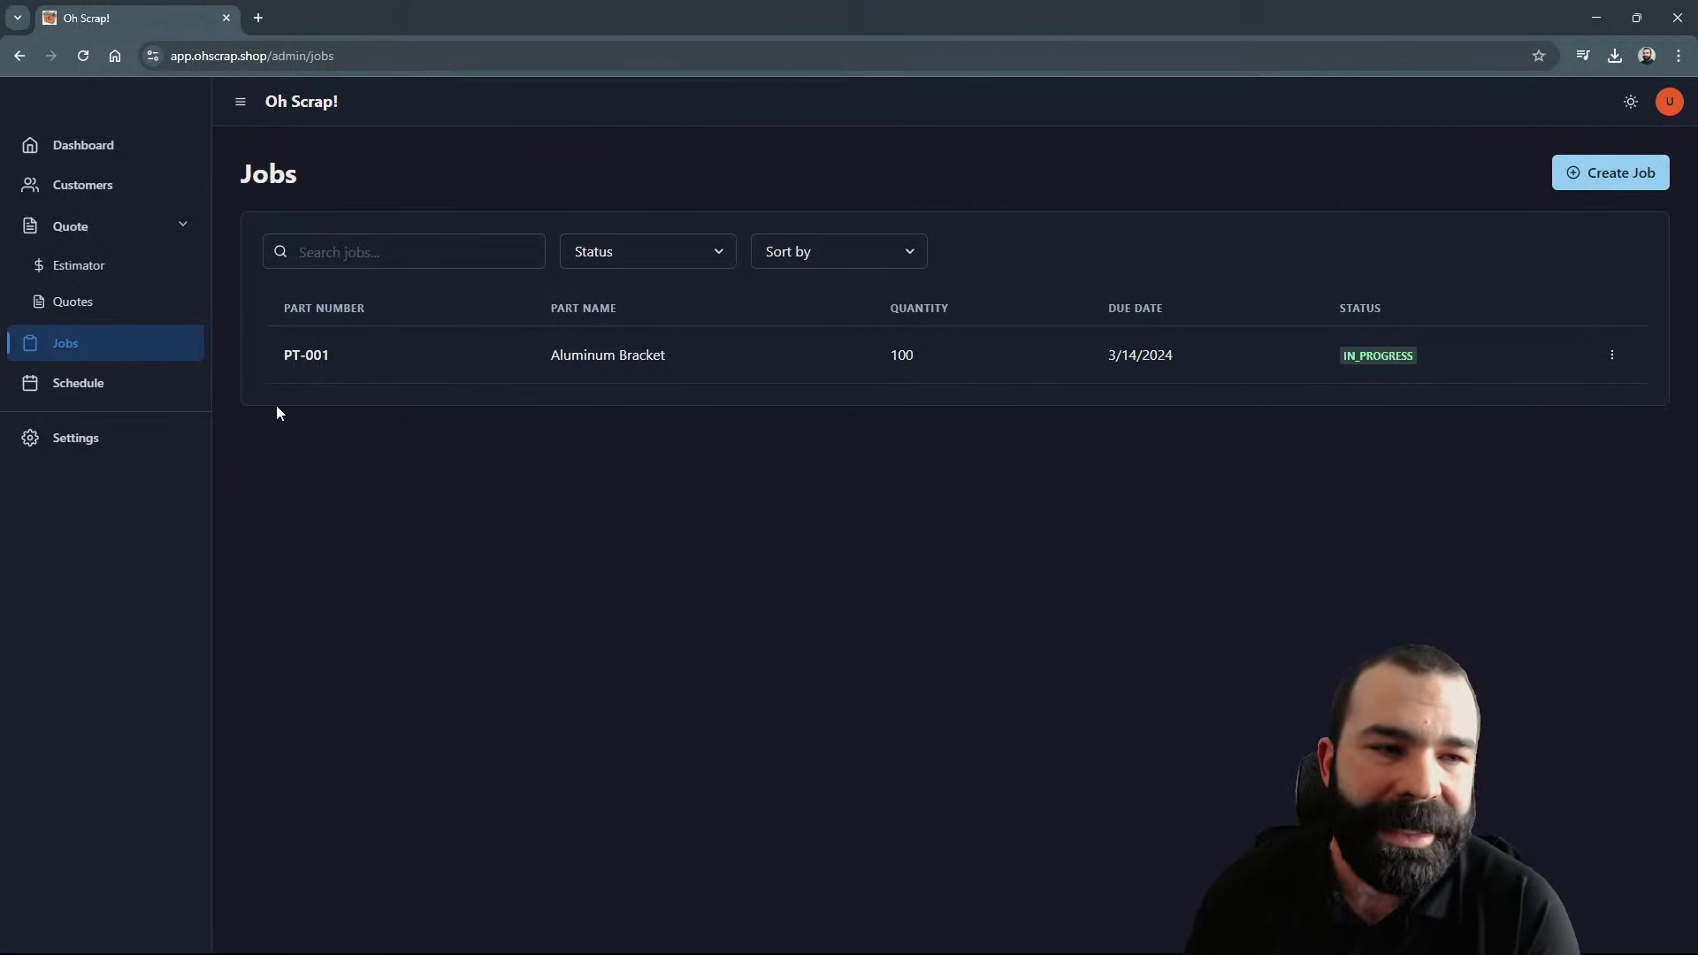
{"action": "left_click", "coordinate": [141, 390]}
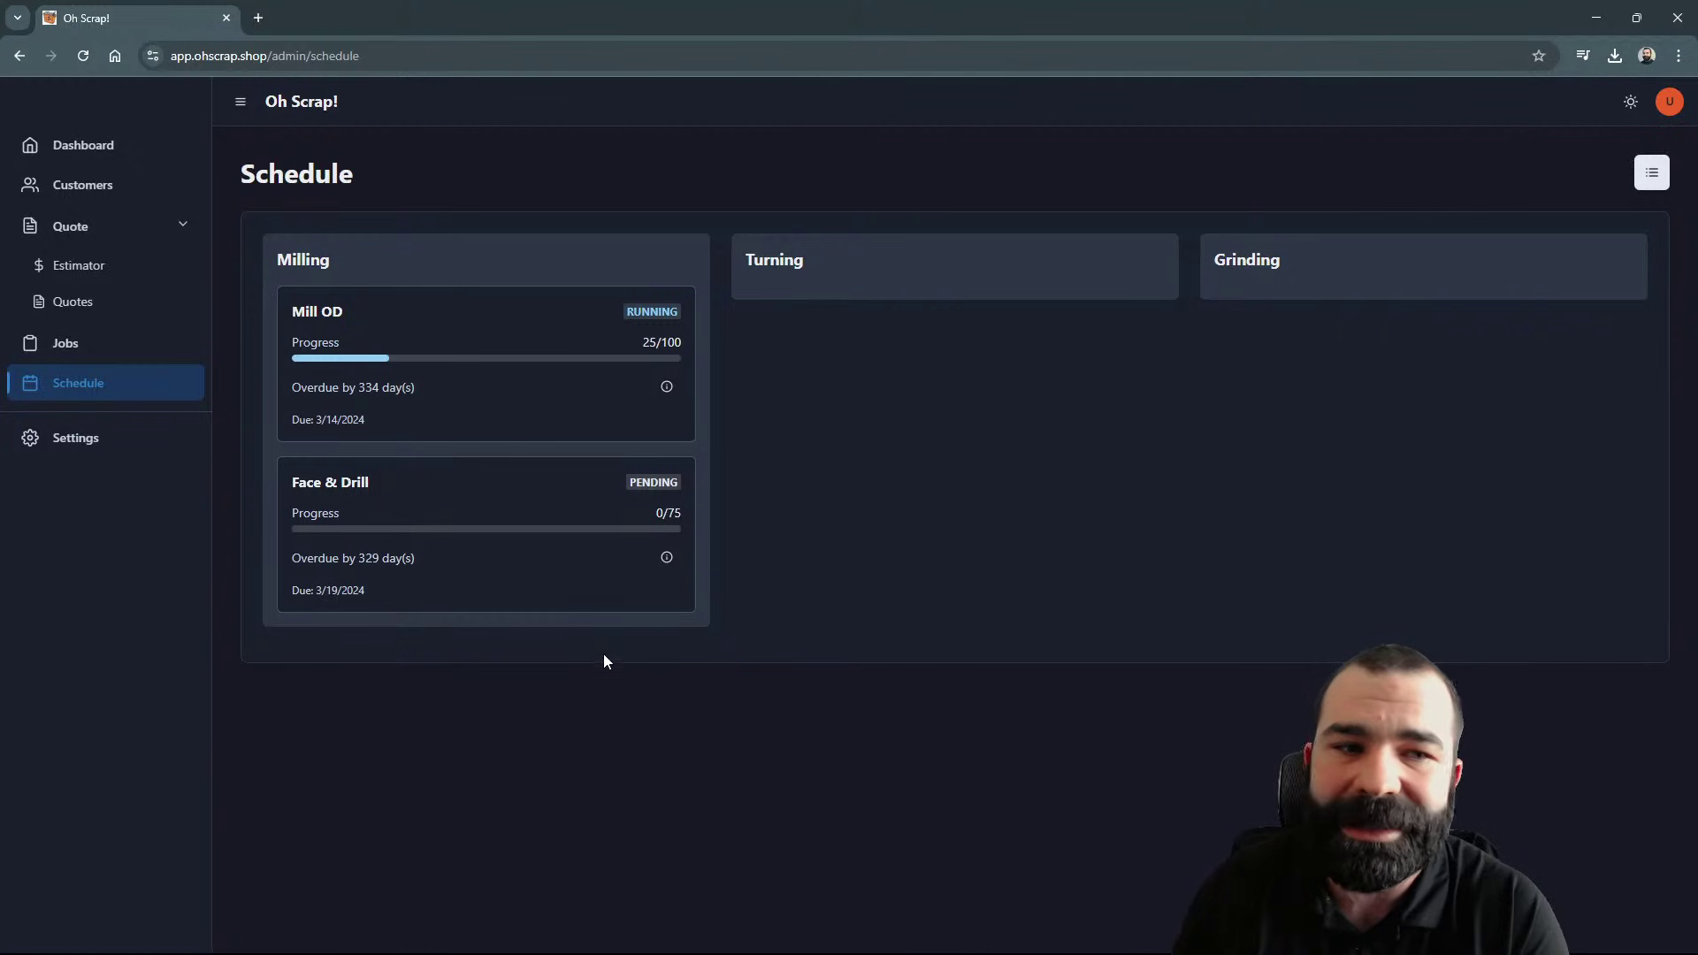
{"action": "left_click_drag", "start_coordinate": [302, 387], "coordinate": [441, 382]}
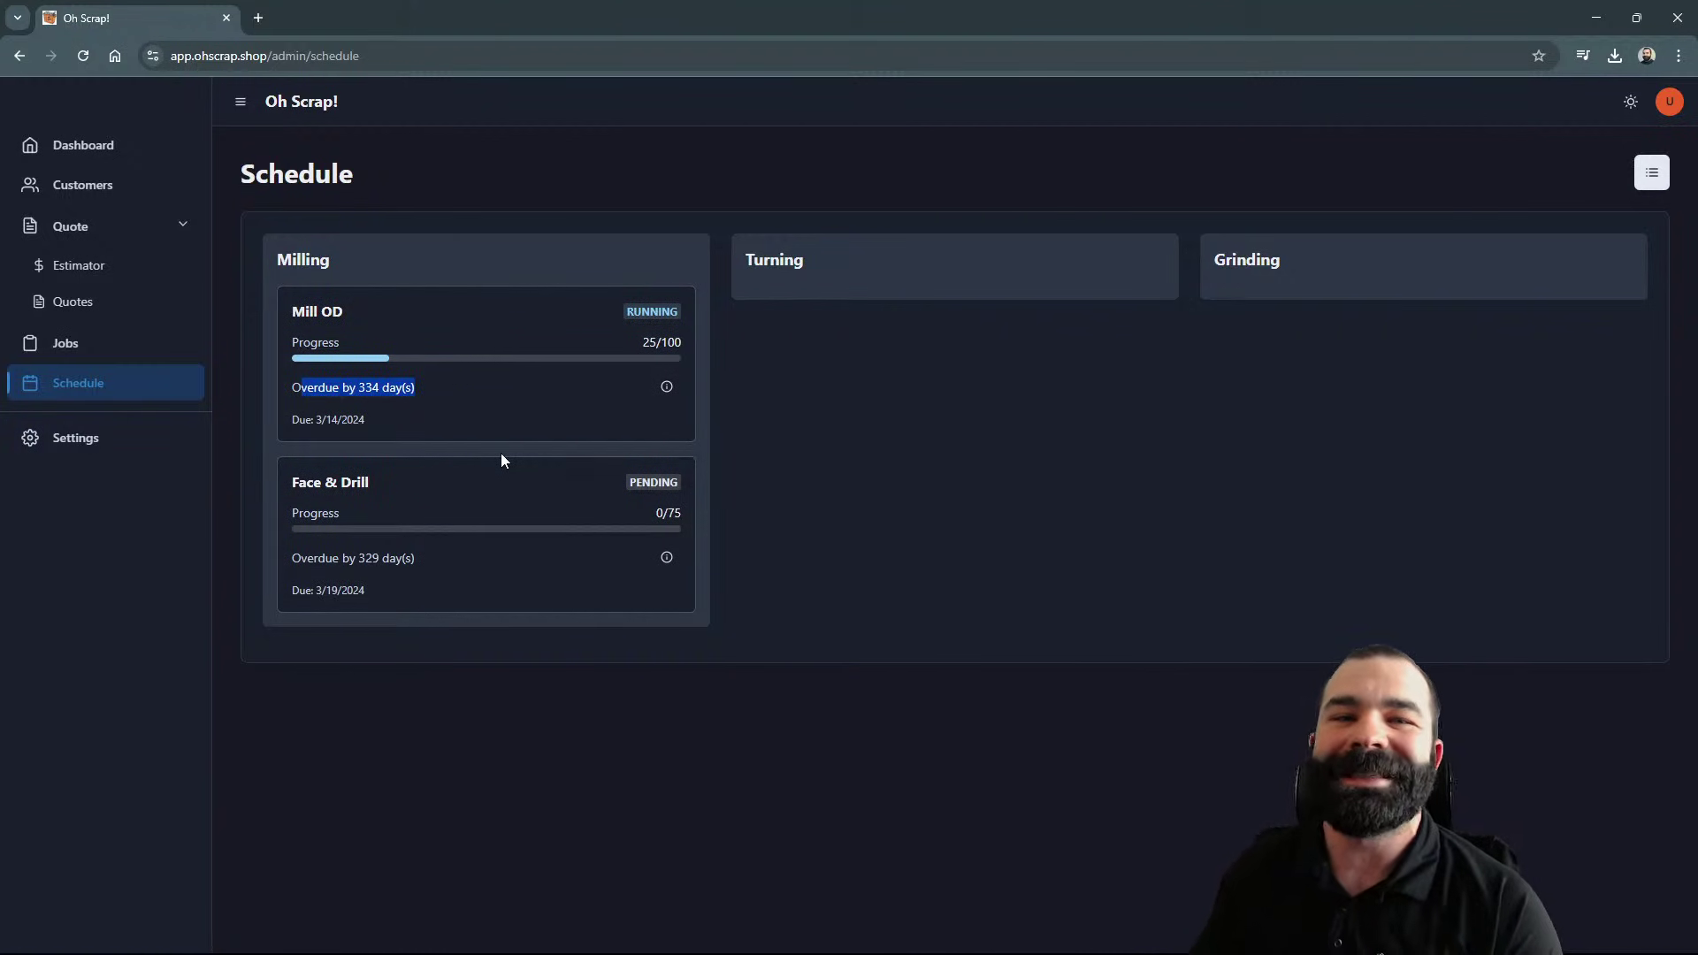
{"action": "left_click", "coordinate": [667, 389]}
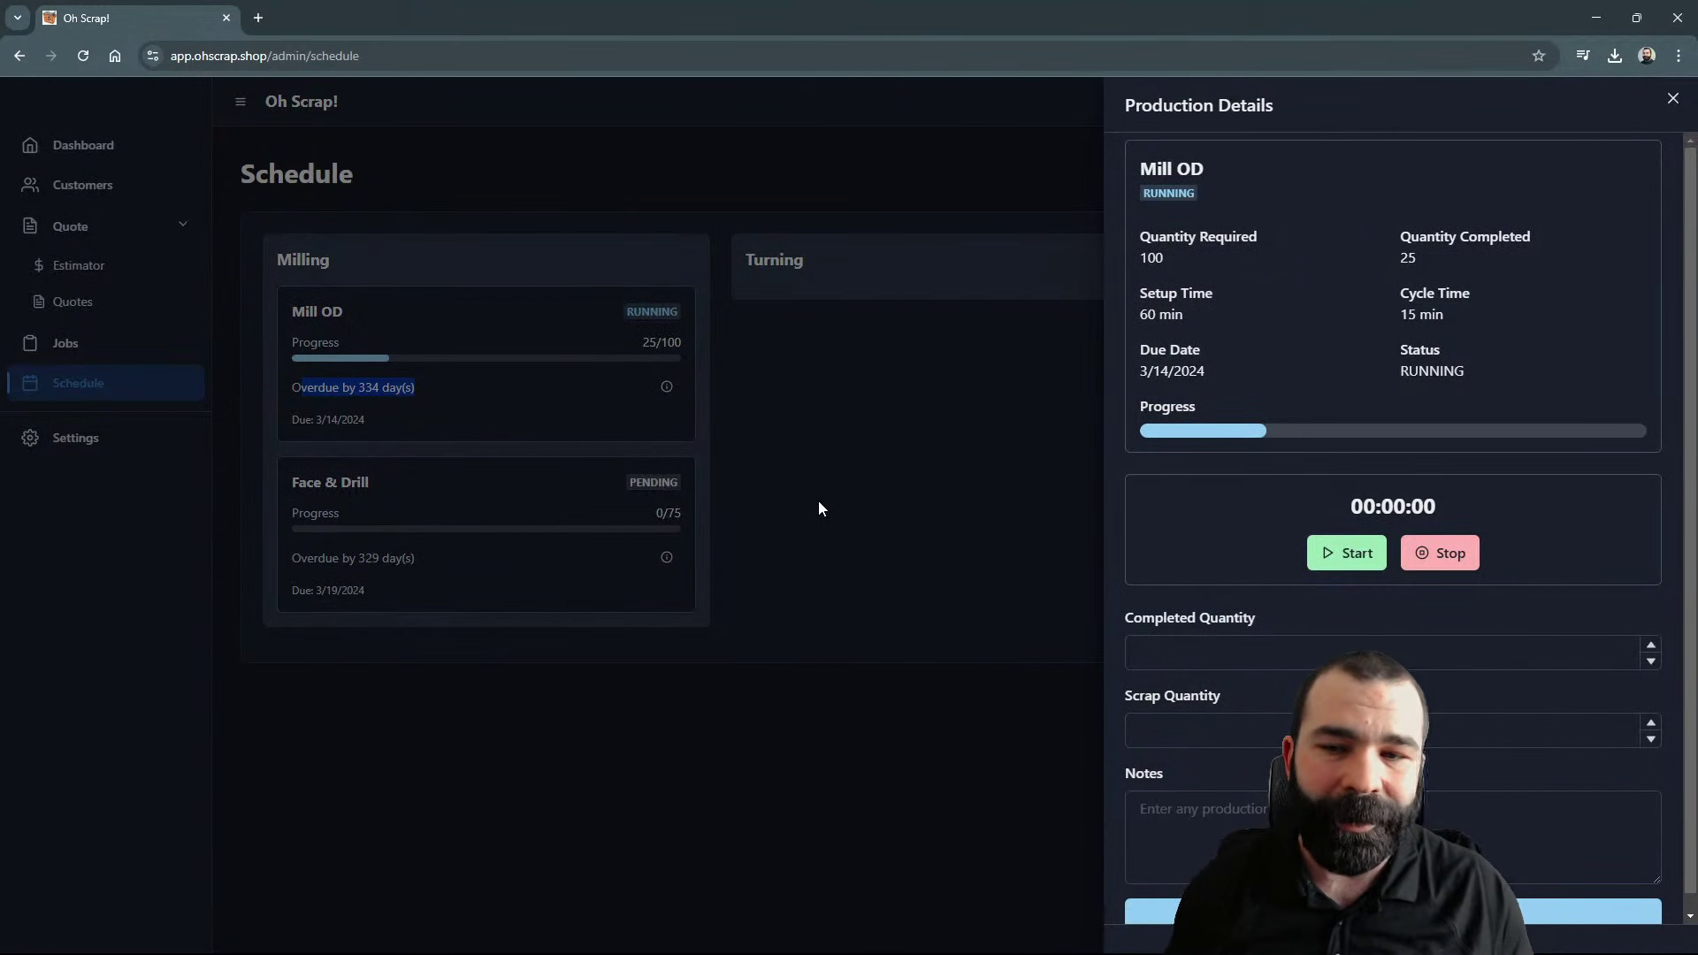
{"action": "left_click", "coordinate": [1323, 651]}
{"action": "scroll", "coordinate": [1297, 672], "scroll_direction": "down", "scroll_amount": 1}
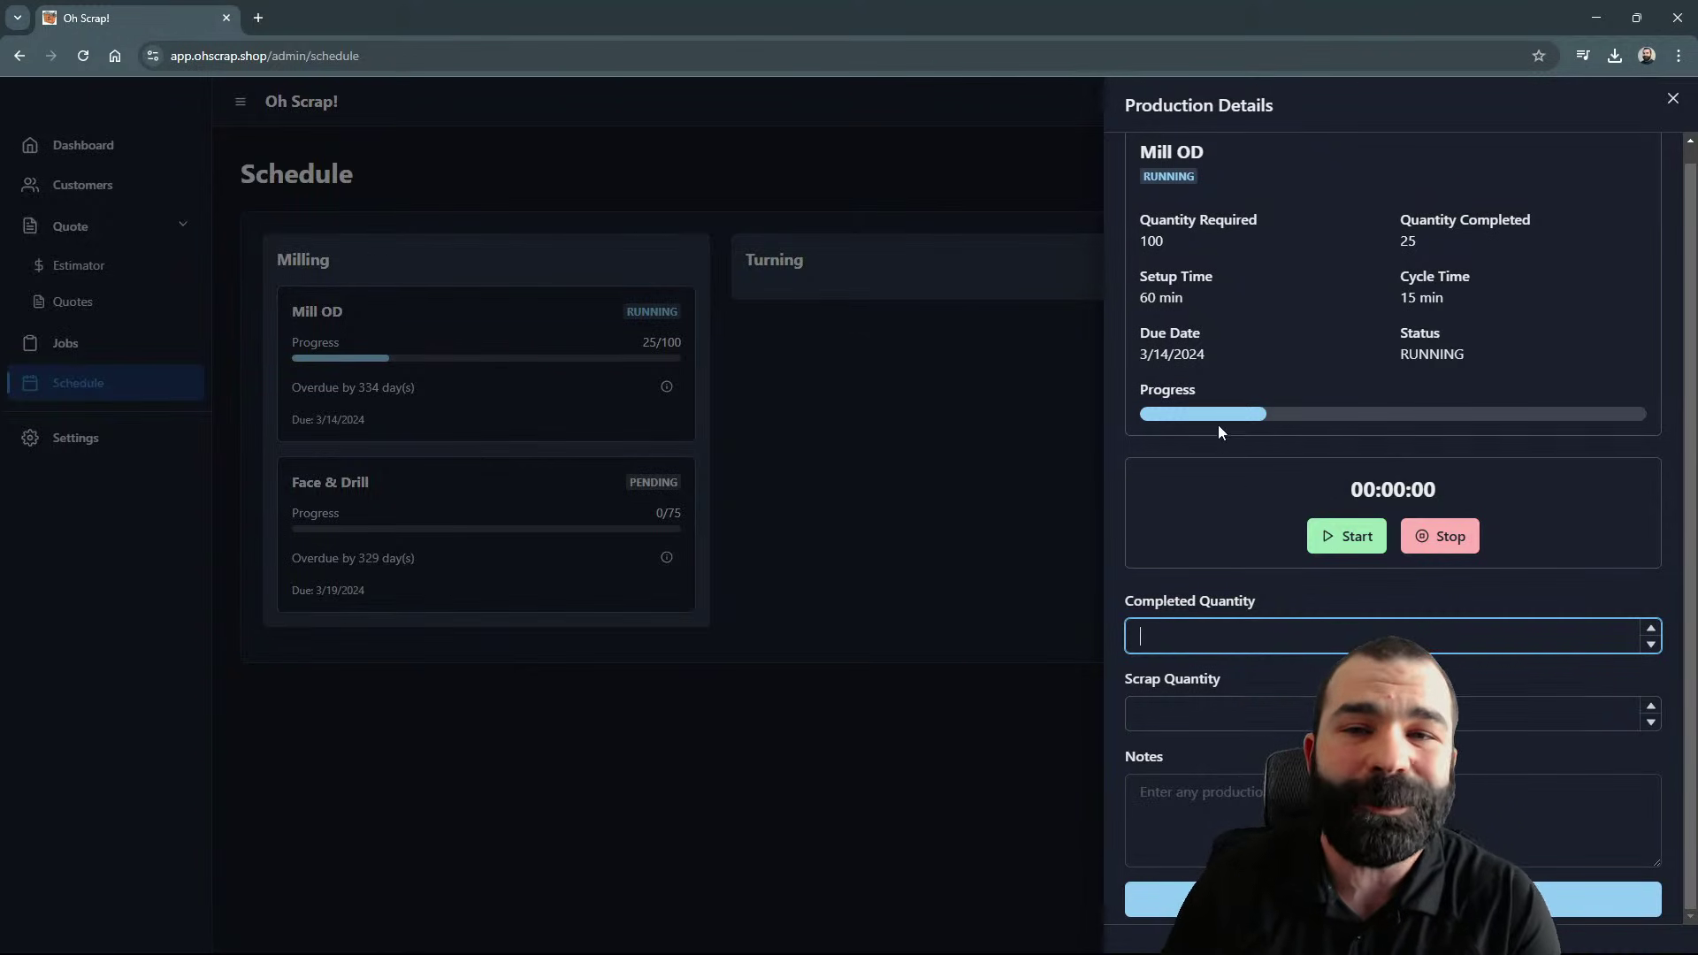
{"action": "left_click", "coordinate": [1676, 102]}
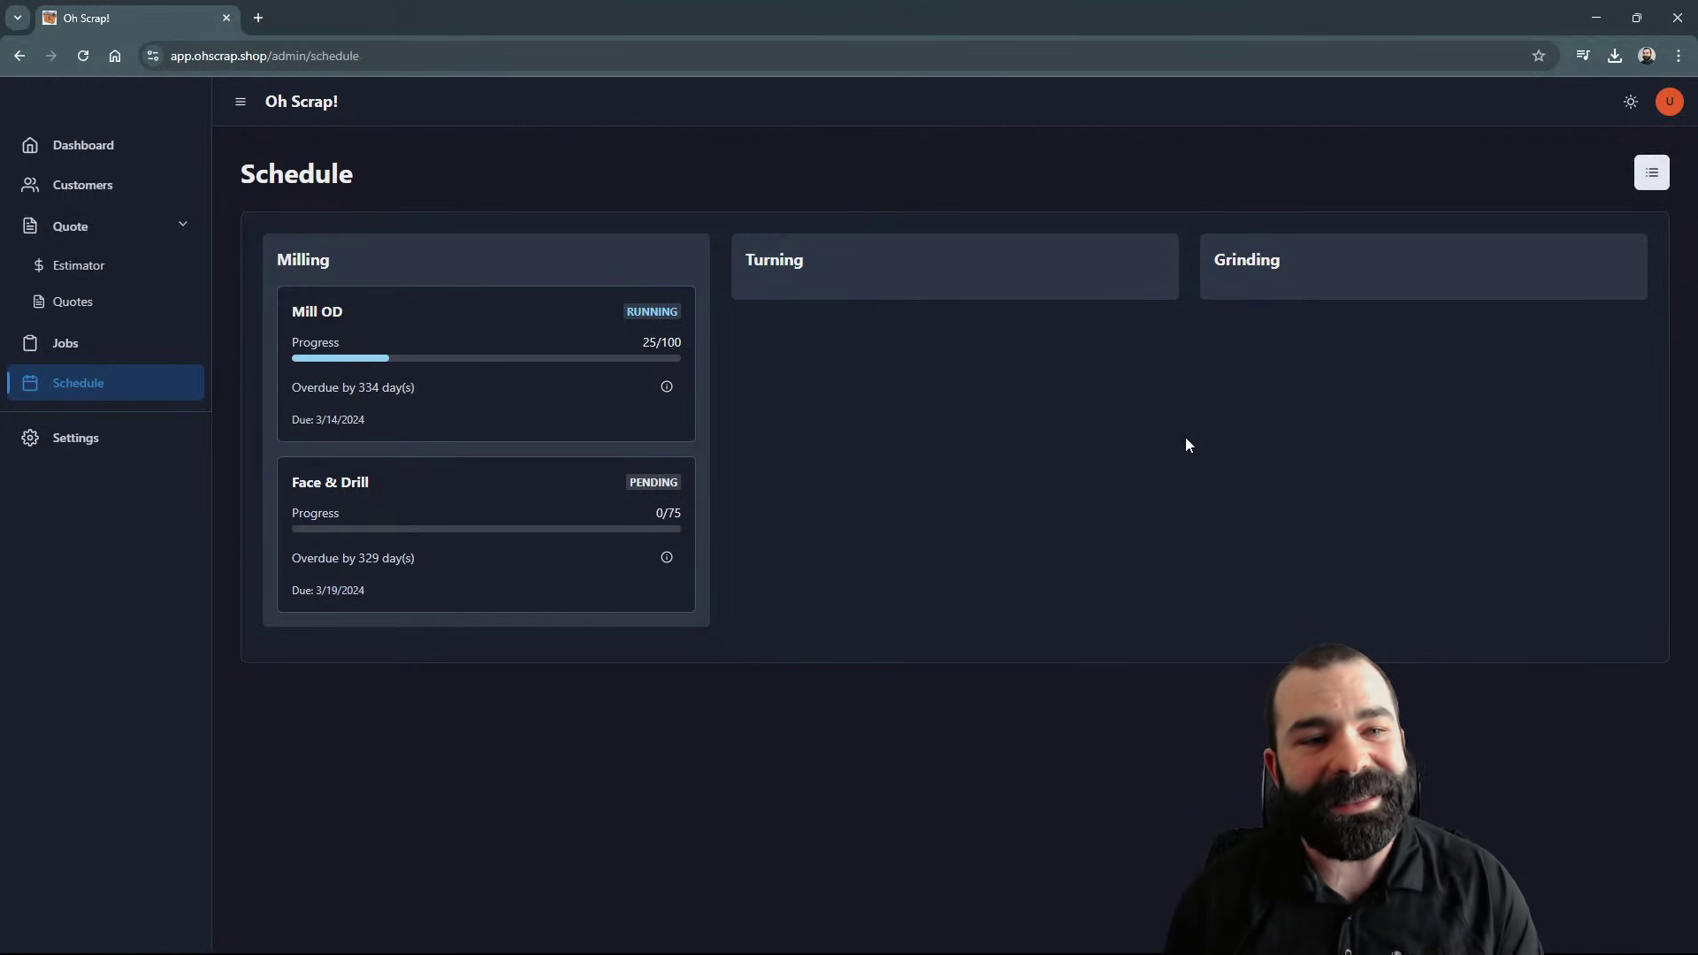
Step: Collapse the Quote navigation group and return to the Dashboard metrics
{"action": "left_click", "coordinate": [124, 233]}
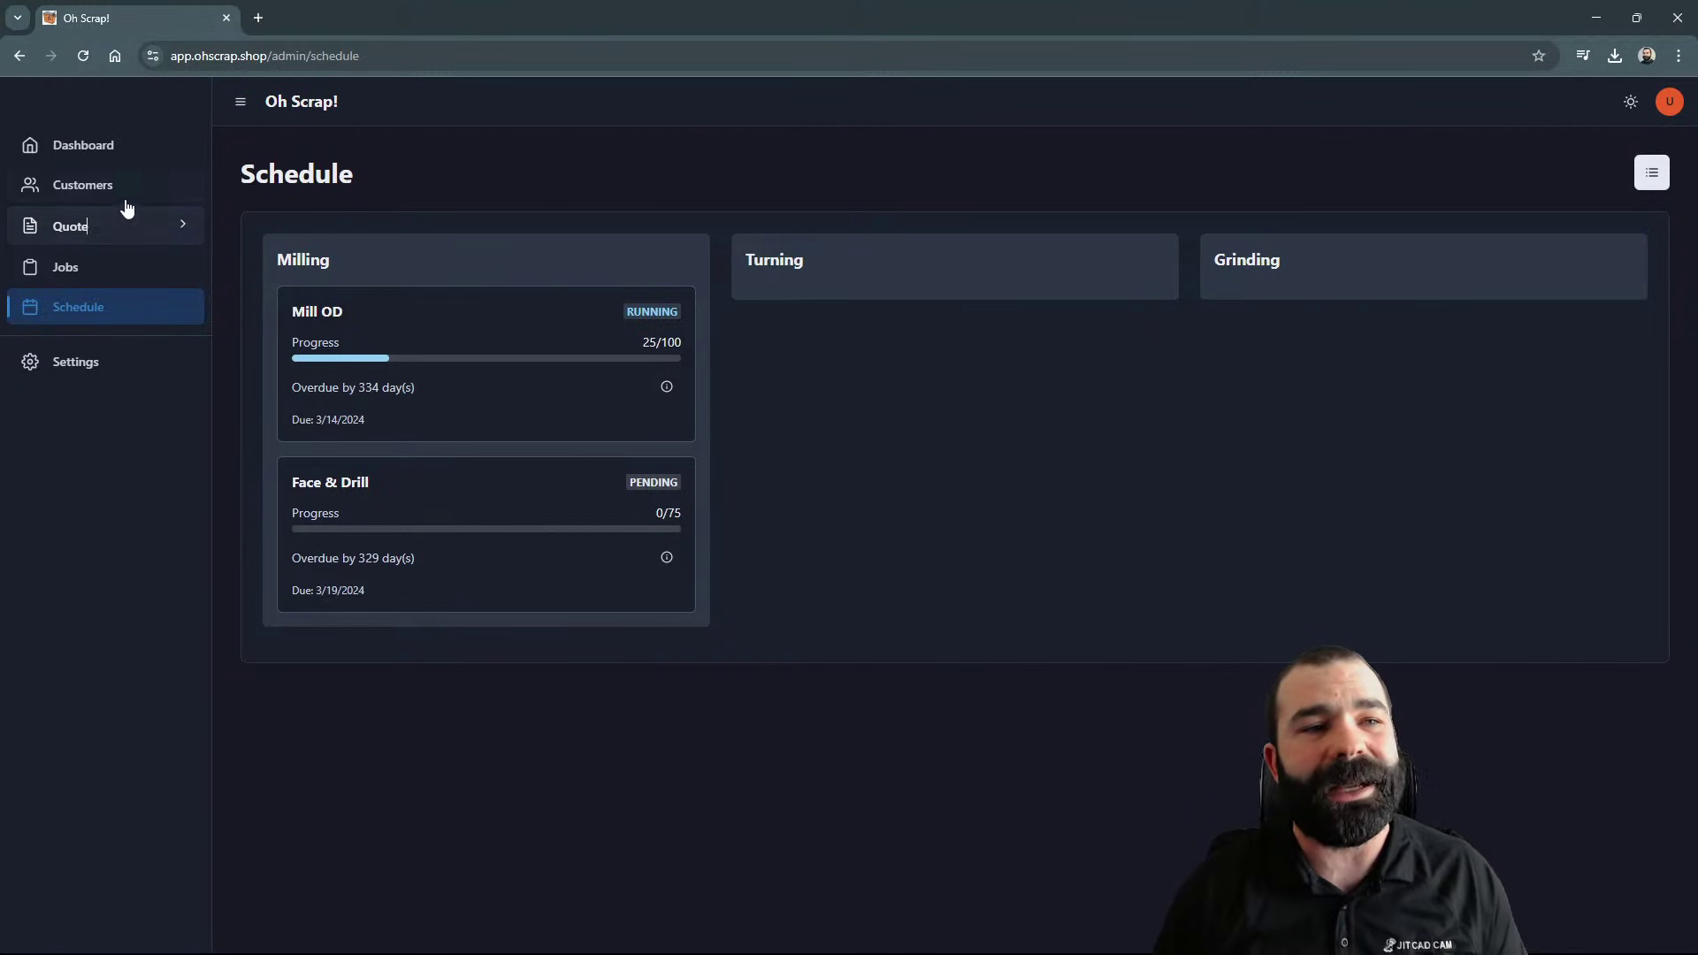
{"action": "left_click", "coordinate": [123, 152]}
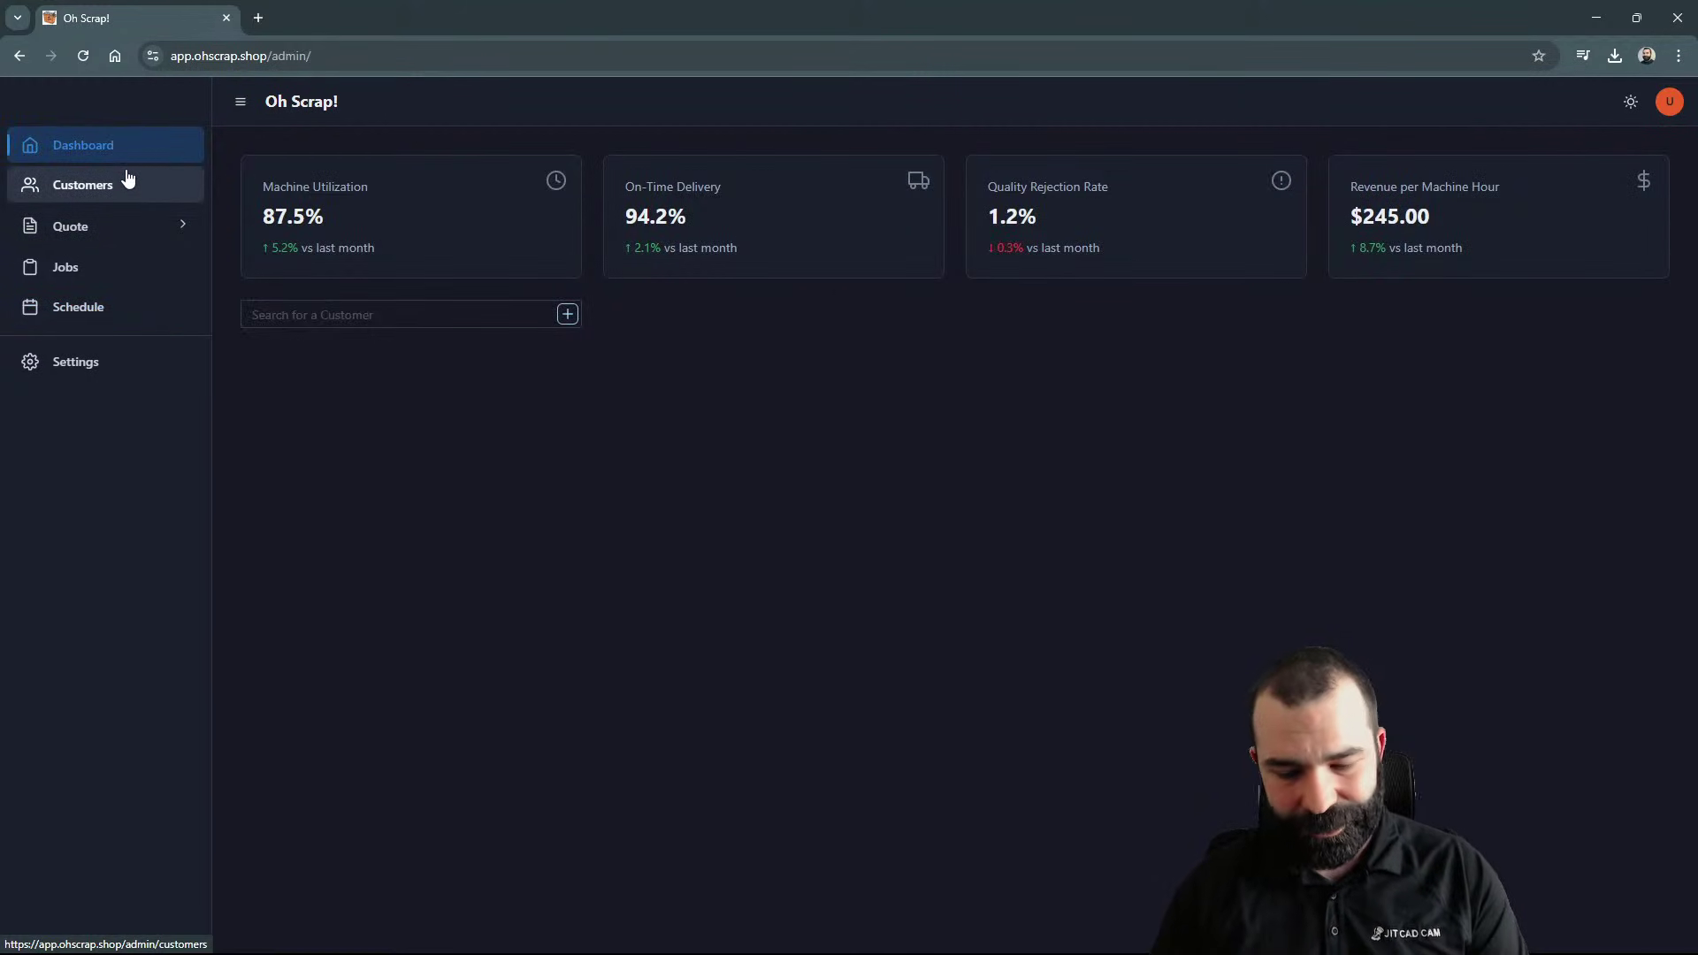